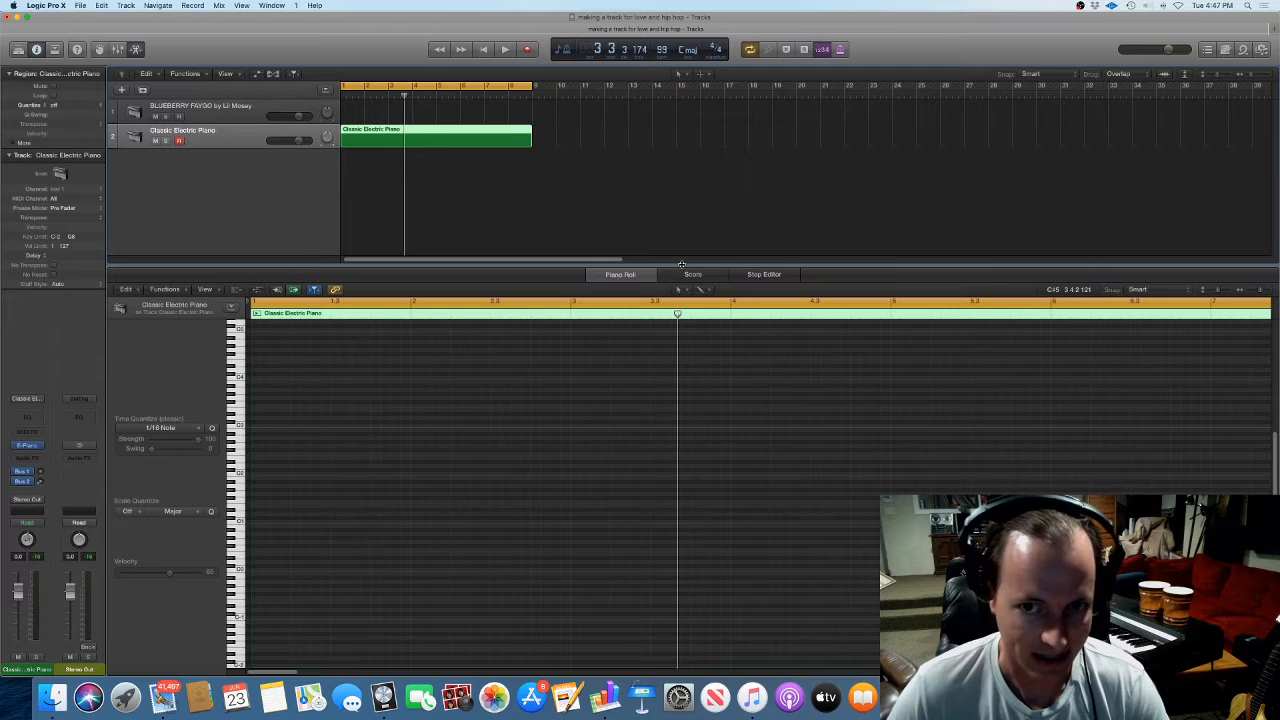
Draw a one-bar chord of F2, C3, A3 and C4 in bar 1 of the Classic Electric Piano region and play it back
drag(681, 264, 672, 248)
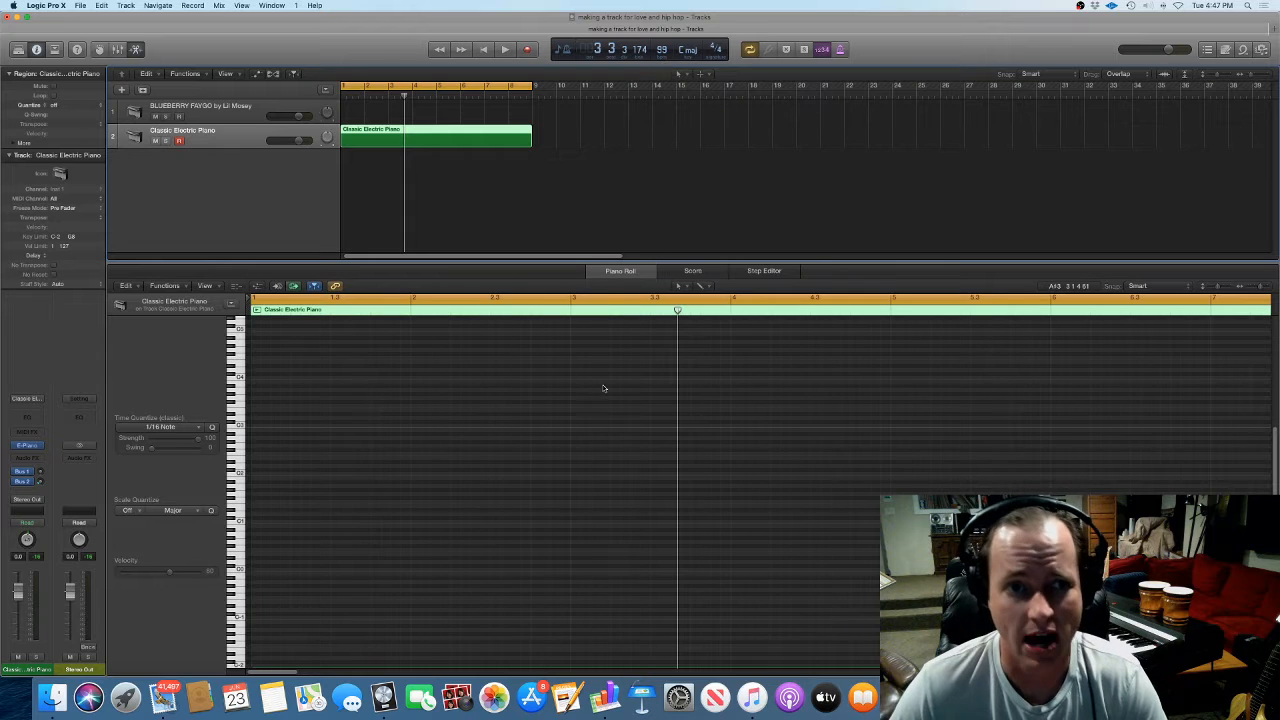
click(430, 215)
click(430, 140)
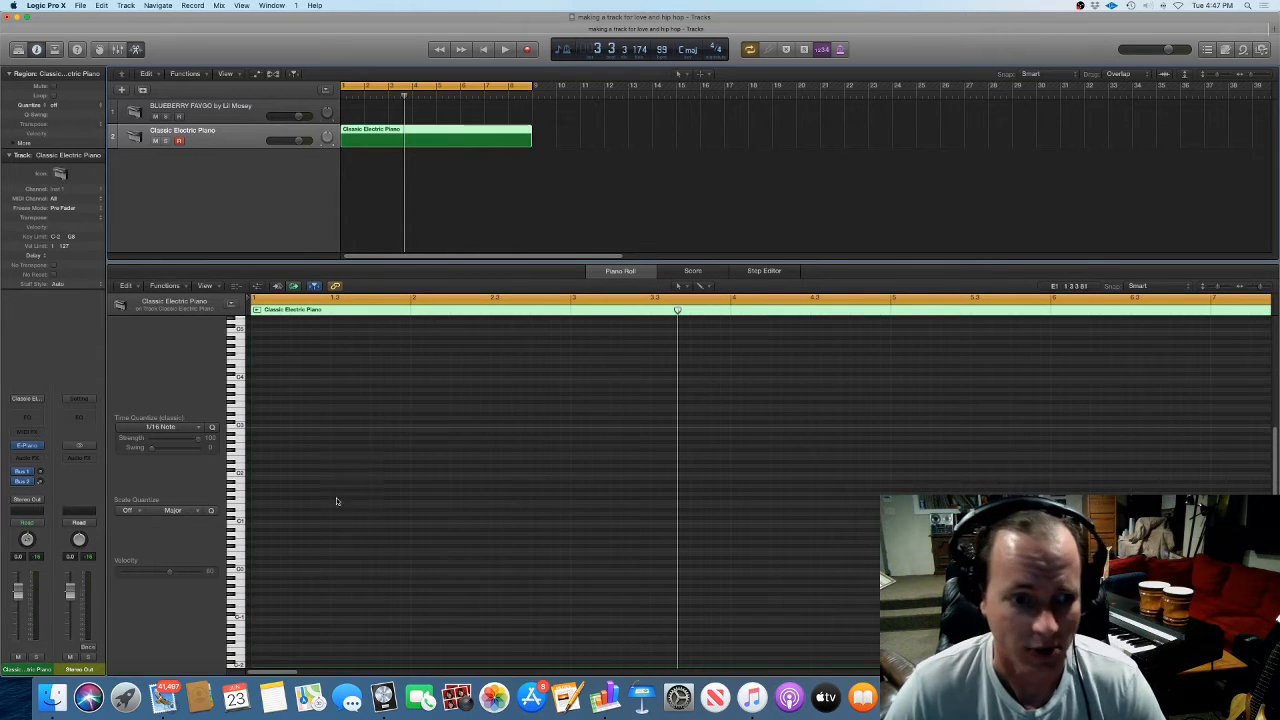
mouse_move(252, 522)
mouse_down()
mouse_move(434, 523)
mouse_move(405, 523)
mouse_move(405, 455)
mouse_up()
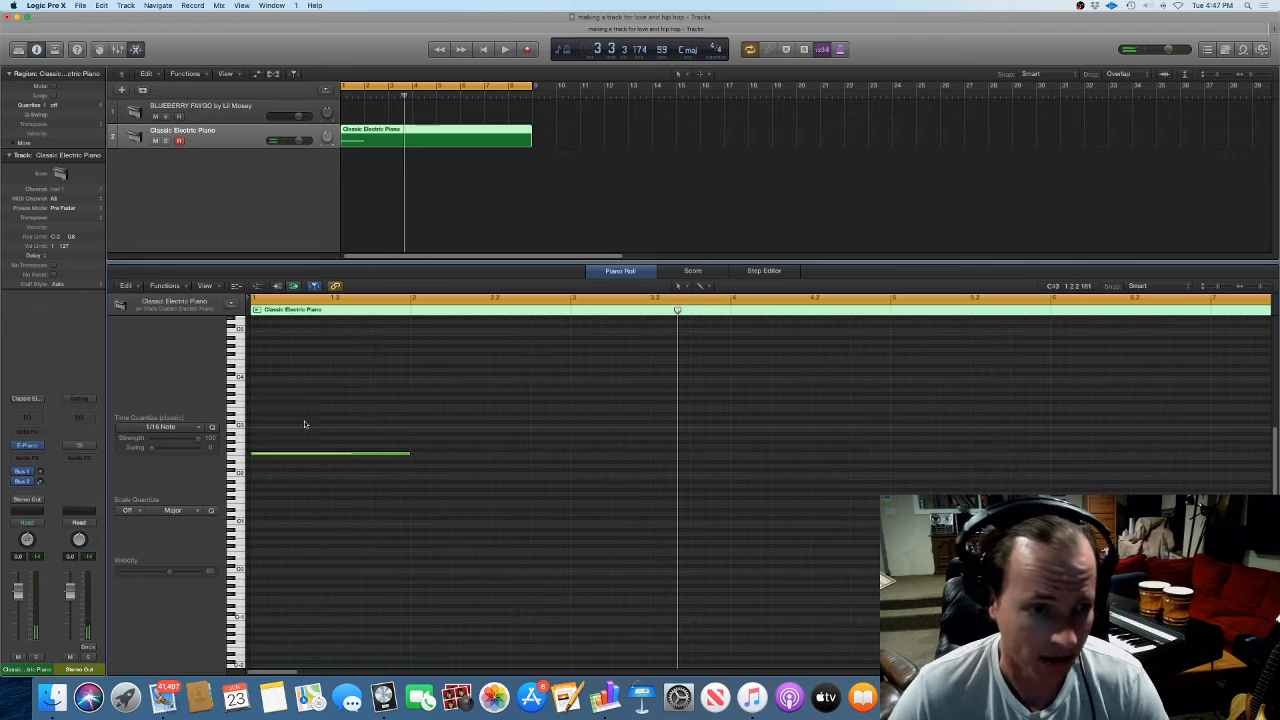
drag(256, 390, 260, 404)
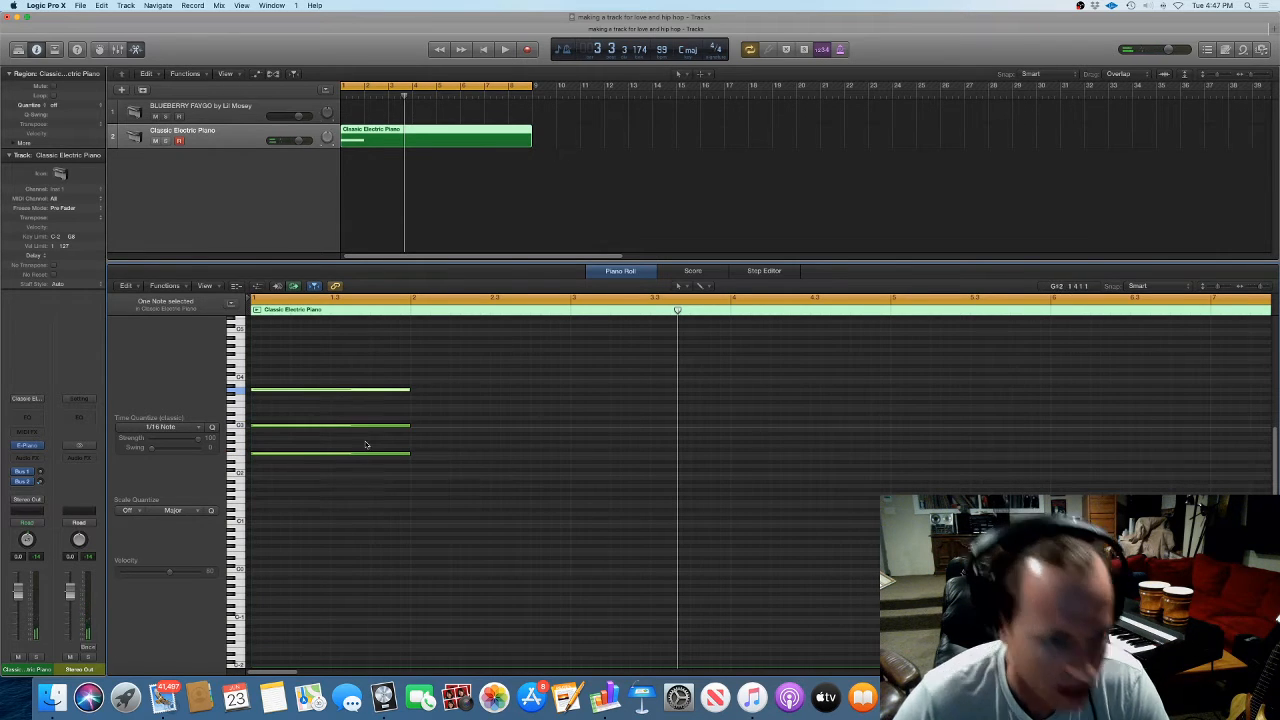
click(255, 379)
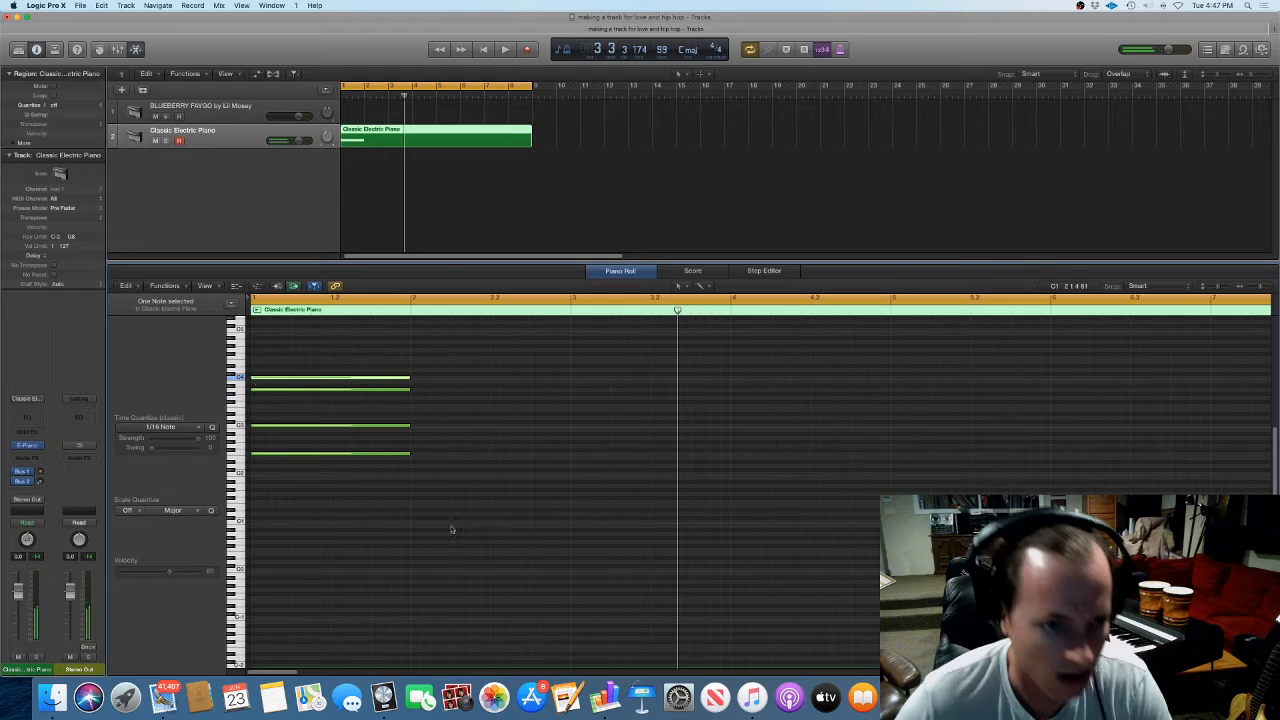
key(space)
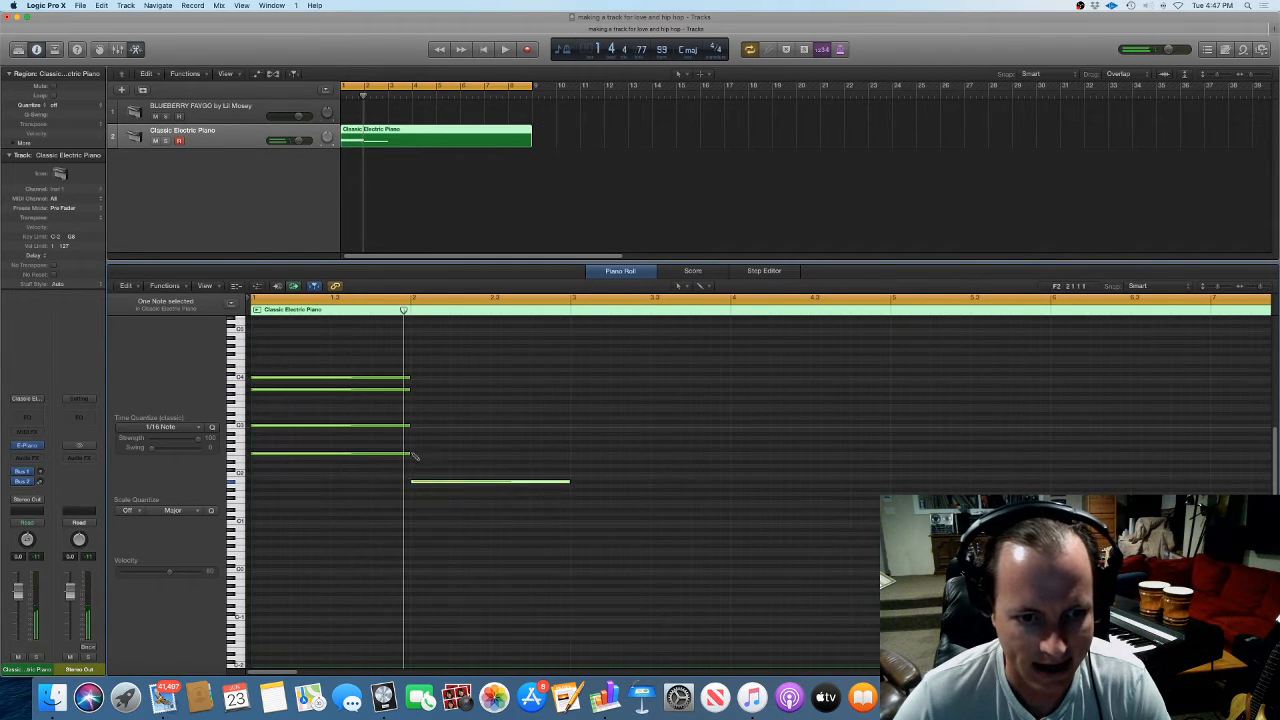
Draw a one-bar chord of A#1, F2, D3, A3 and D4 in bar 2 and play the progression back
click(413, 389)
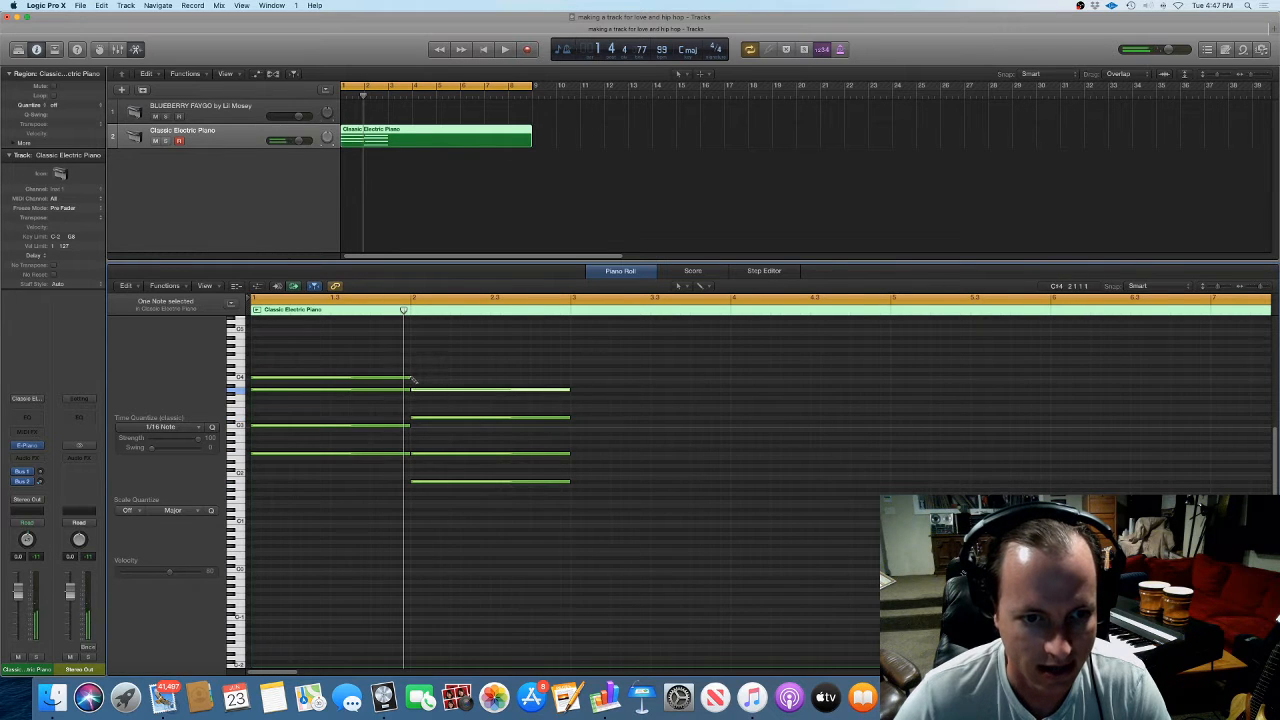
key(space)
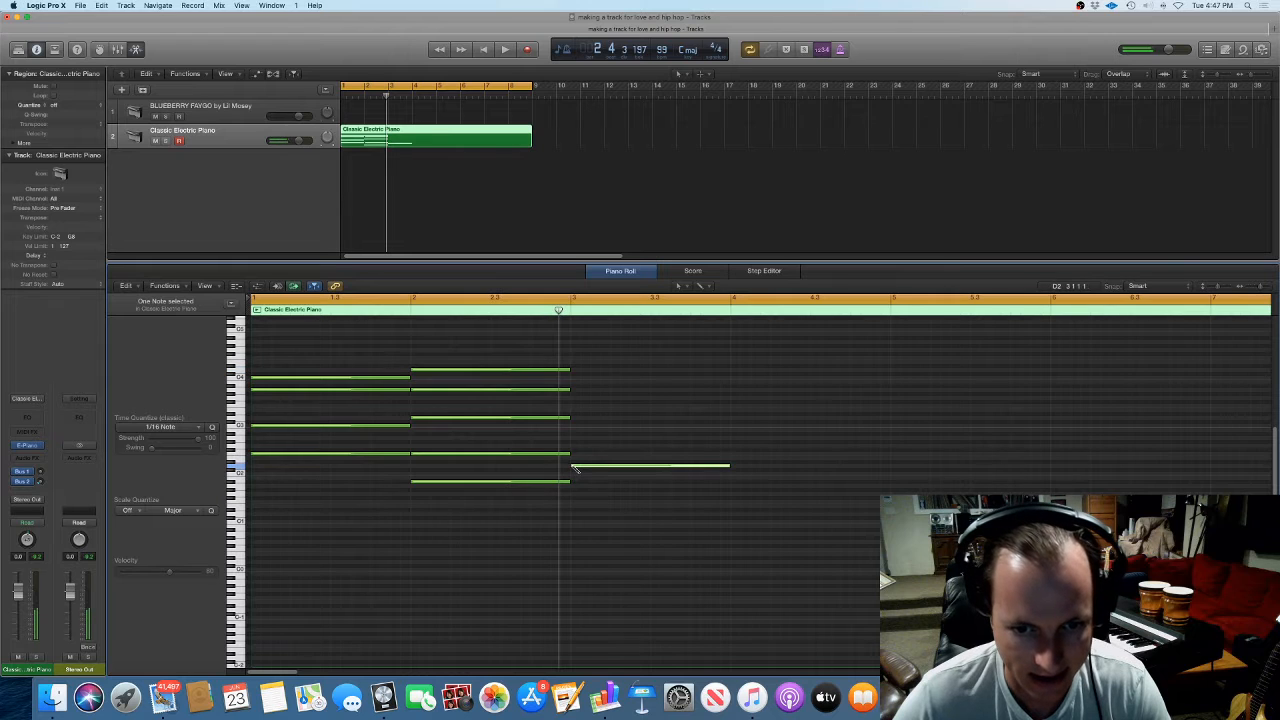
key(space)
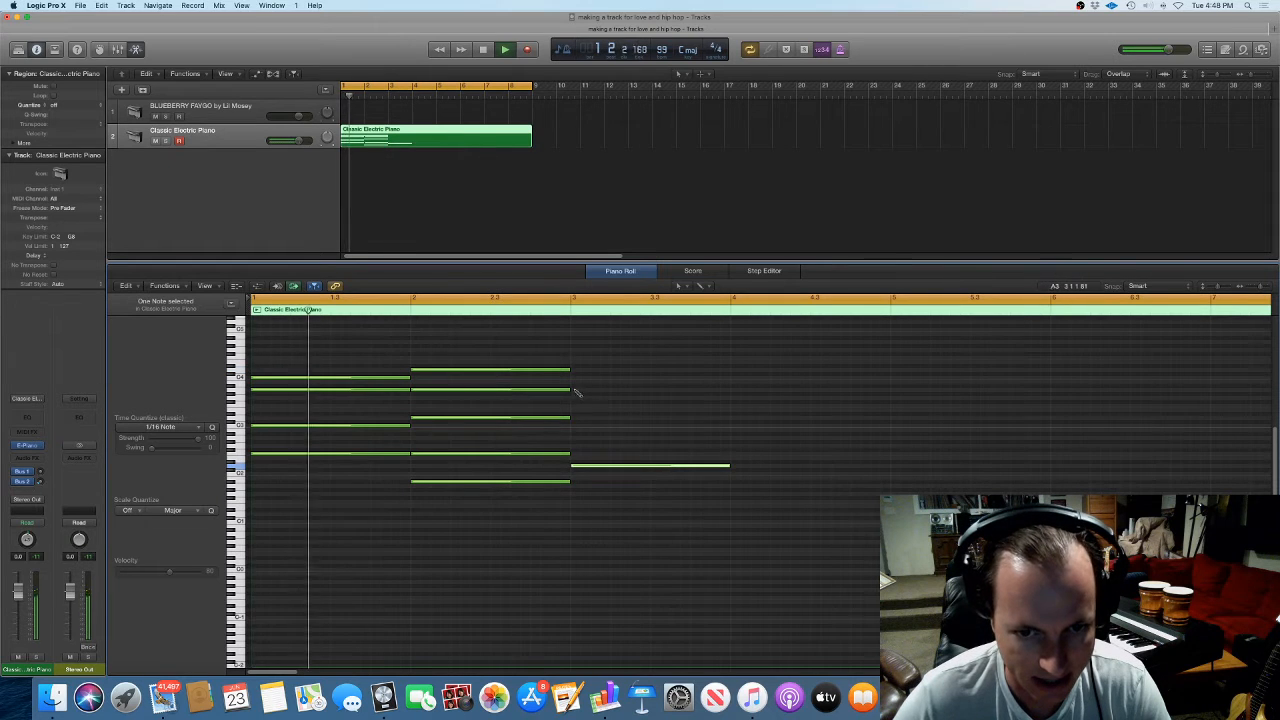
Complete the one-bar chord of D2, F3, A3 and C4 in bar 3 and play the progression back
click(571, 389)
click(573, 370)
drag(573, 370, 574, 380)
key(space)
click(572, 406)
key(space)
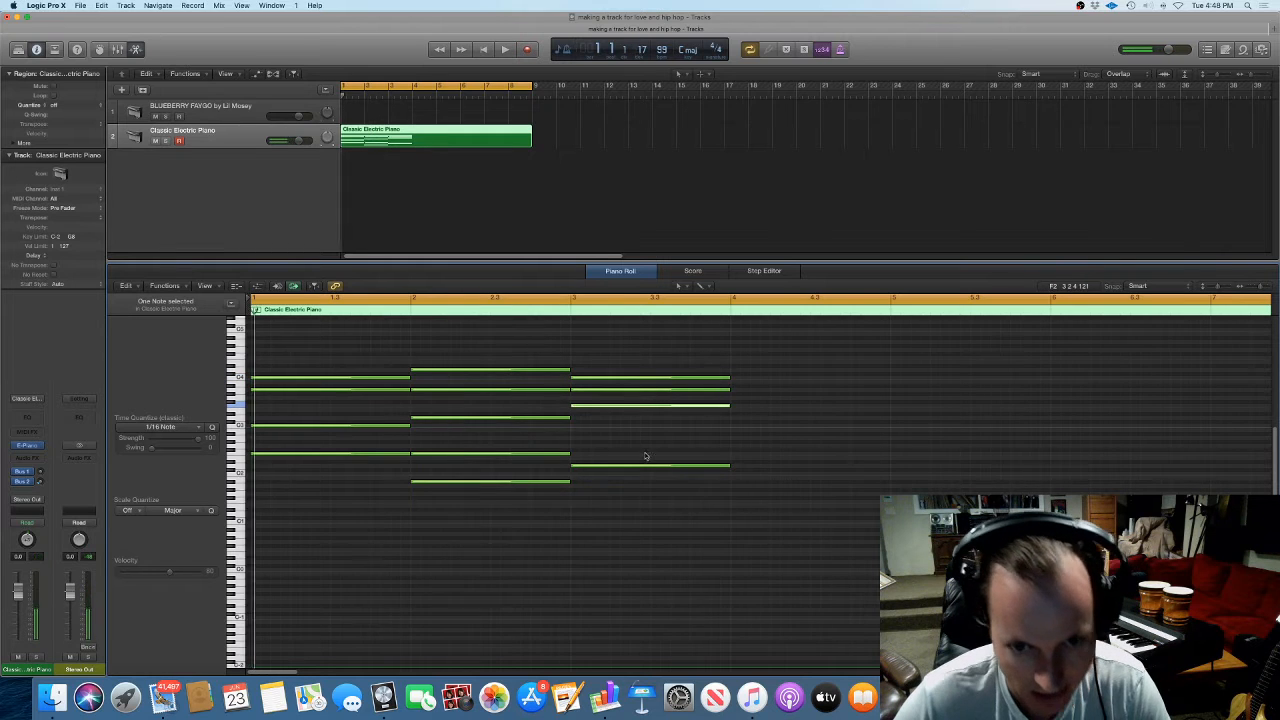
key(super+Left)
key(super+Left)
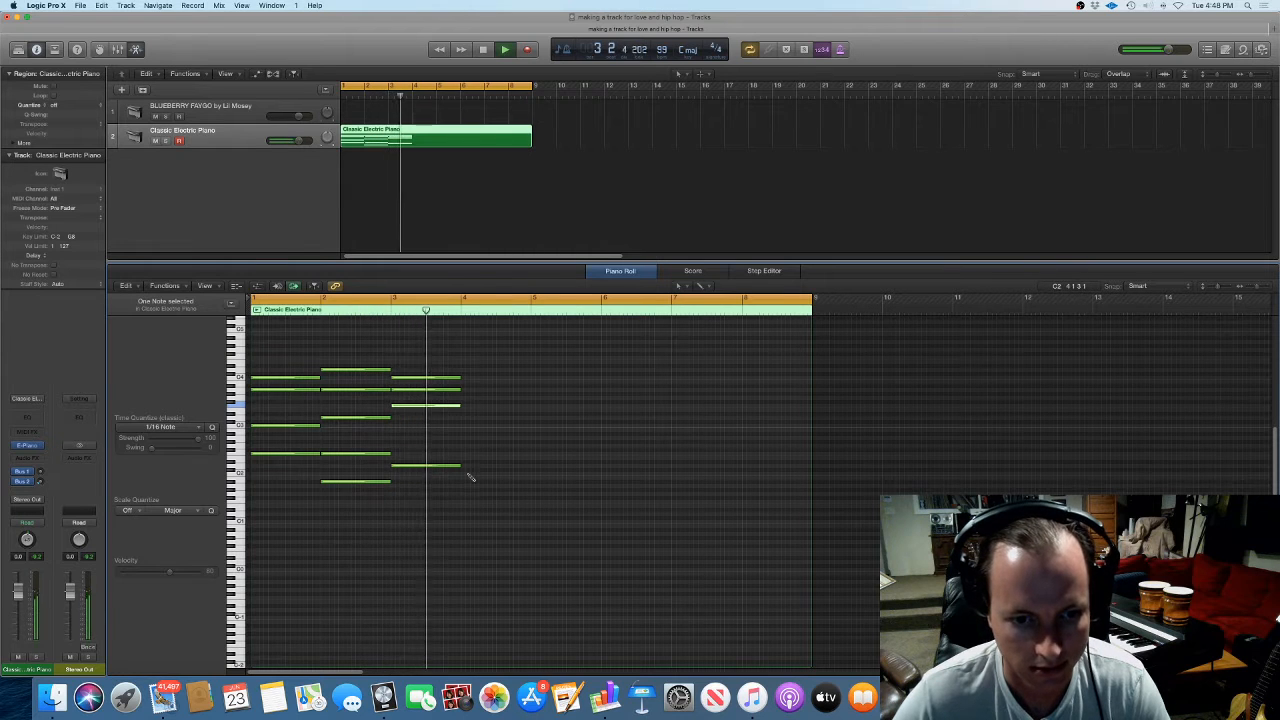
key(space)
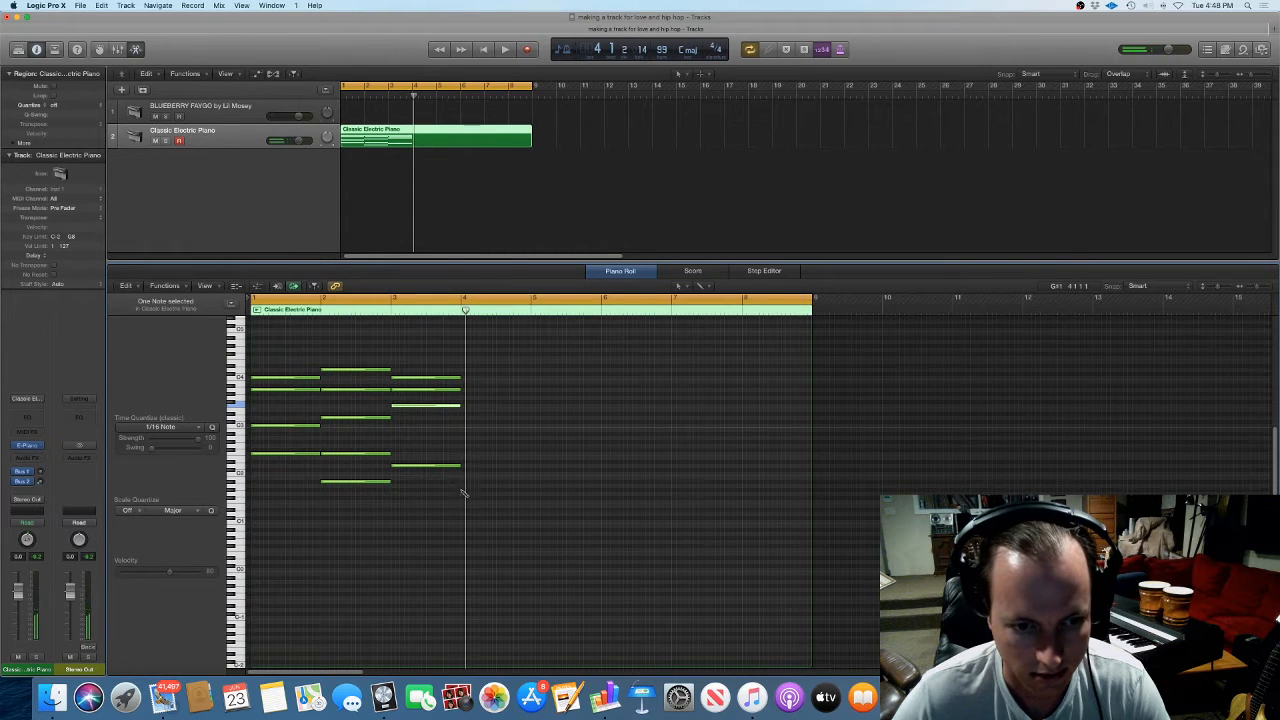
Draw a one-bar chord of C2, C3, G3 and A#3 in bar 4 of the piano region
drag(467, 499, 465, 474)
key(space)
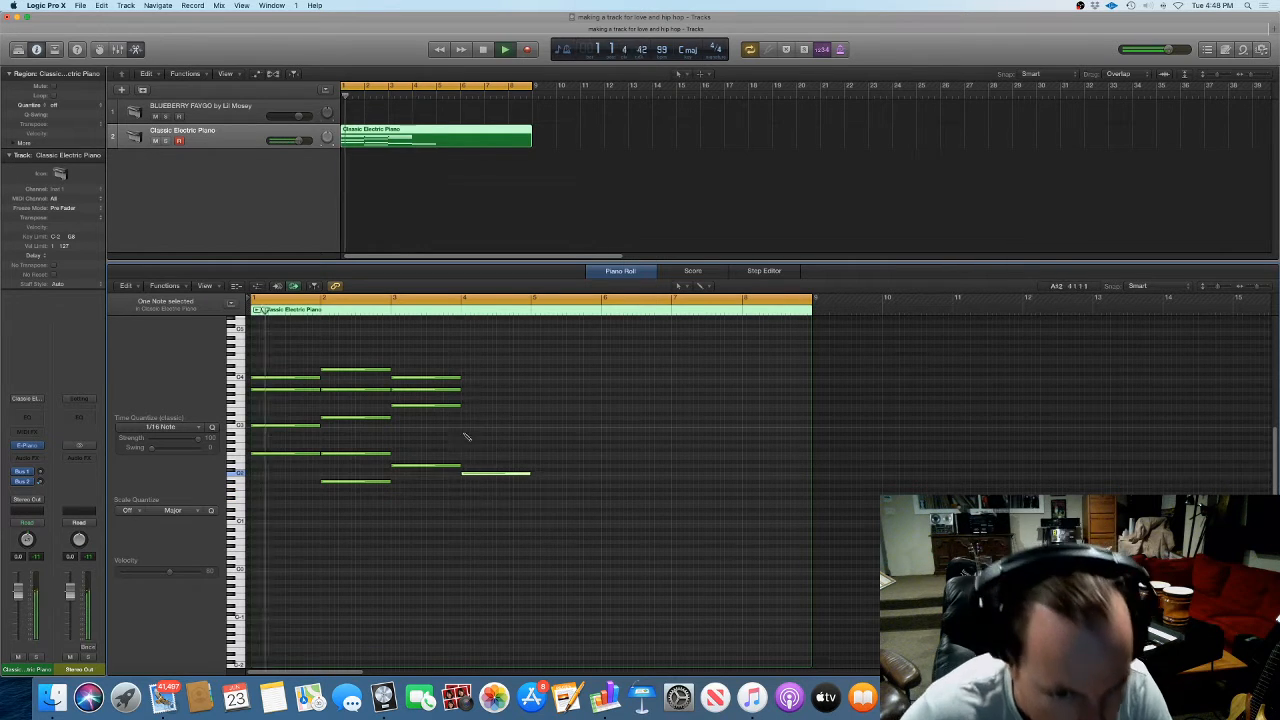
click(464, 421)
drag(464, 422, 464, 426)
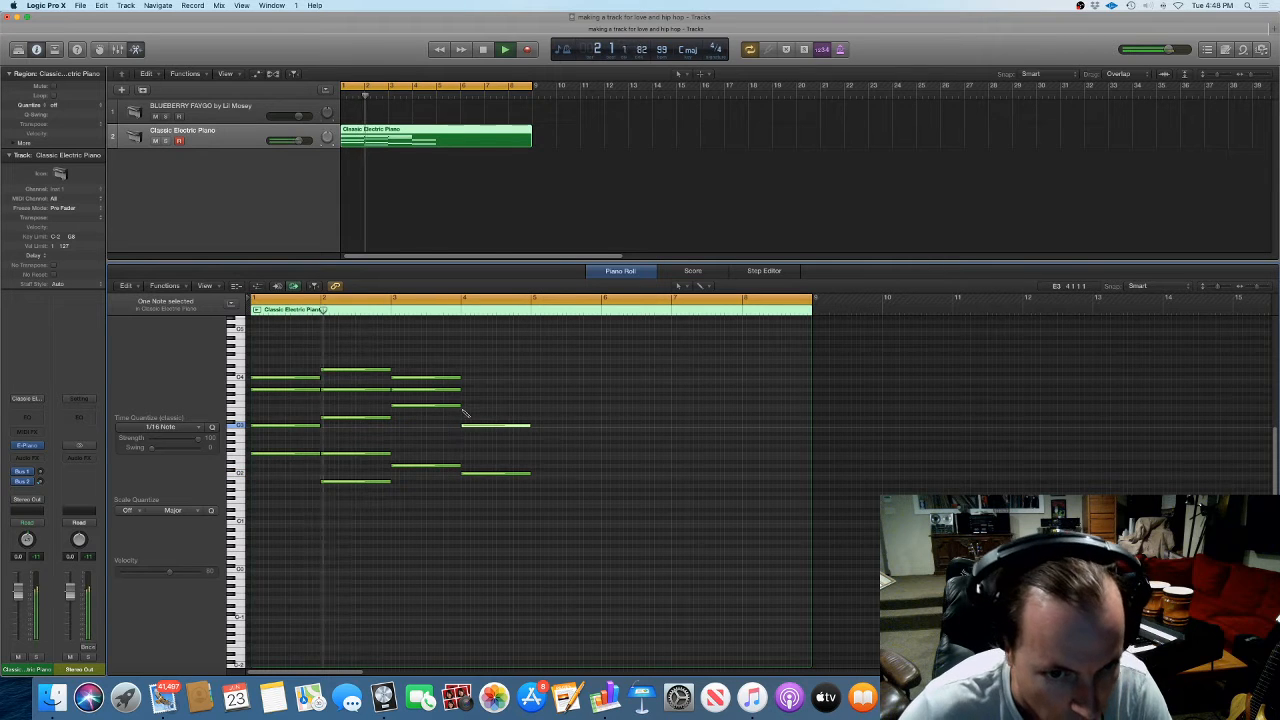
click(464, 397)
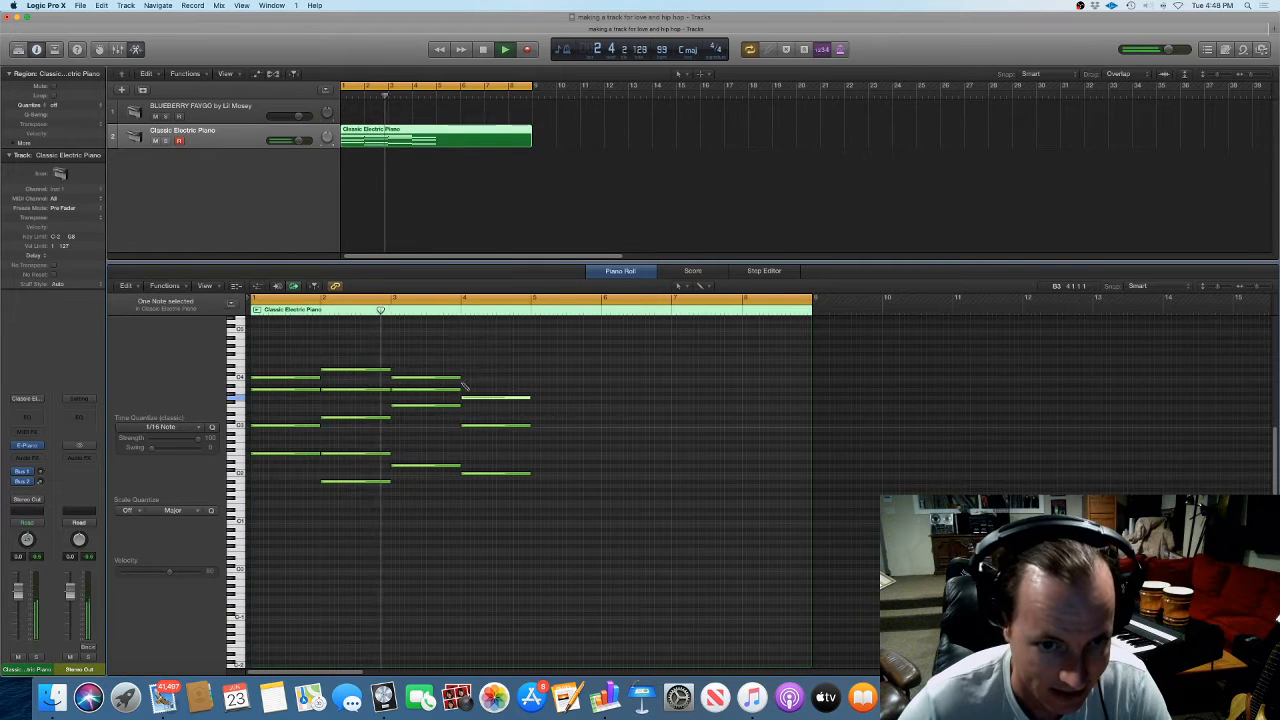
click(464, 385)
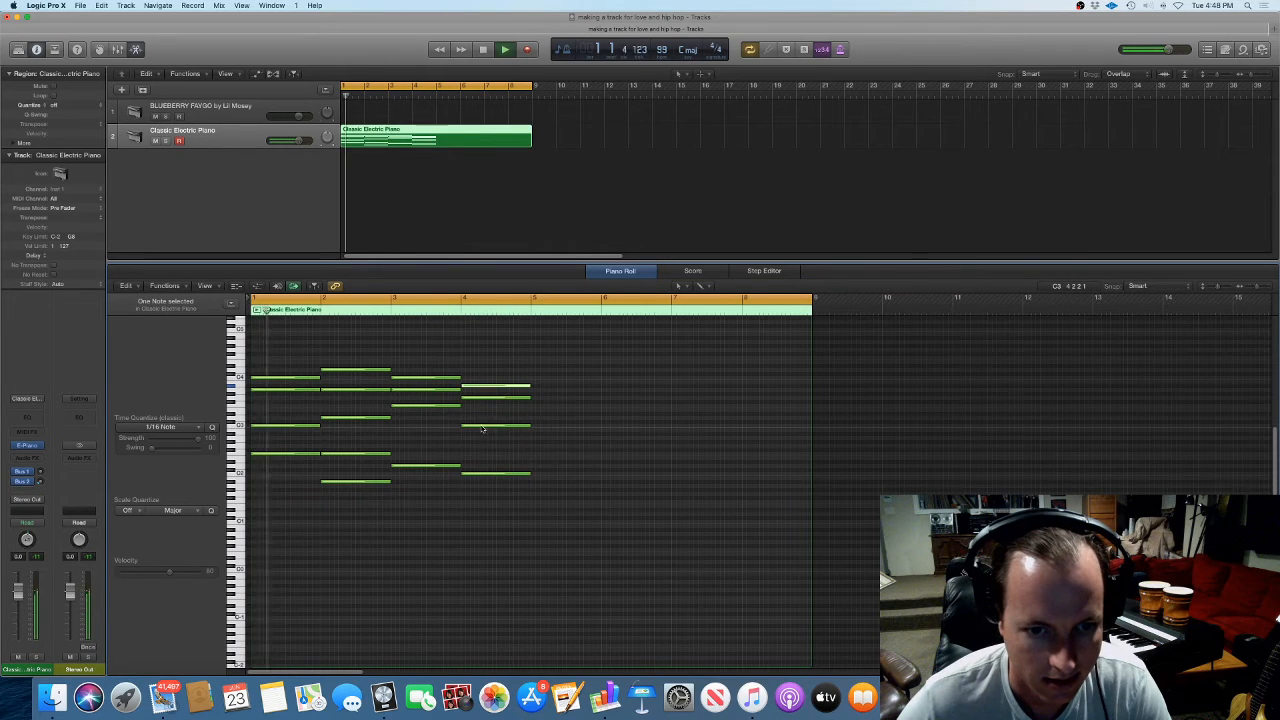
Shorten the C3 note in bar 4, follow it with short descending A#2 and A2 notes, and cycle playback over bars 1 to 4
click(516, 427)
mouse_move(527, 425)
mouse_down()
mouse_move(505, 431)
mouse_move(521, 437)
mouse_up()
key(space)
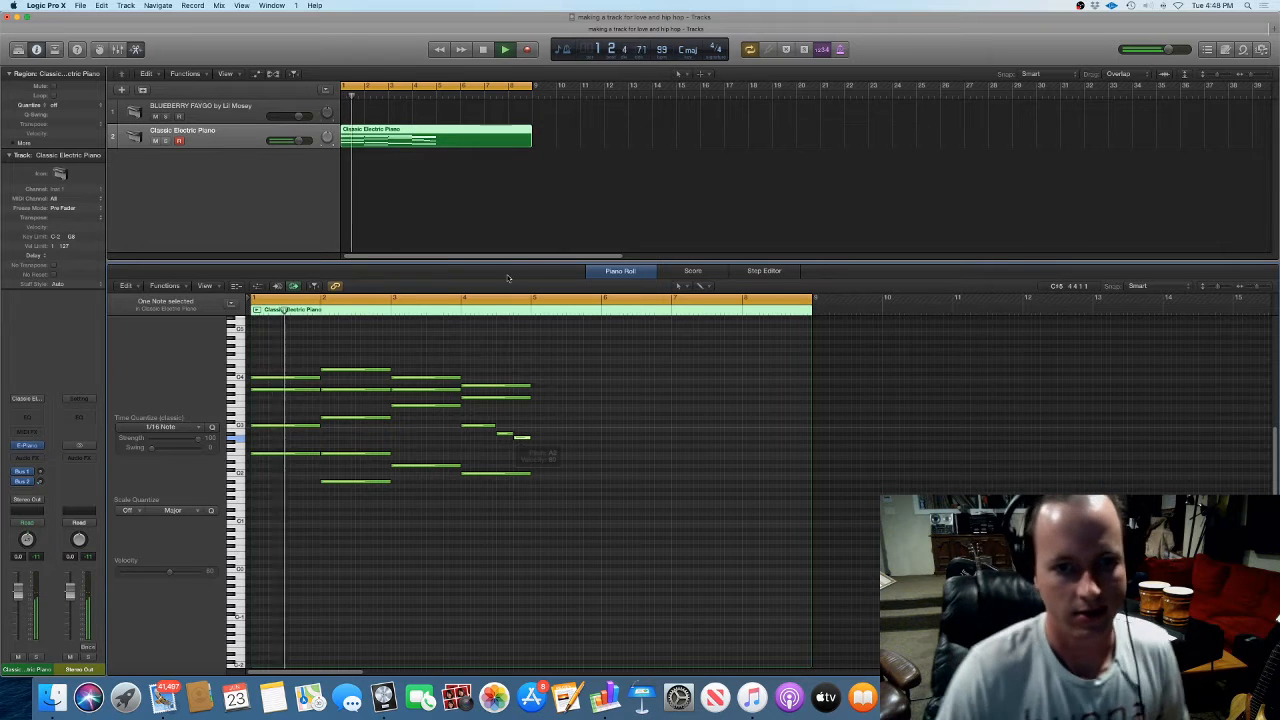
click(492, 301)
drag(260, 302, 535, 321)
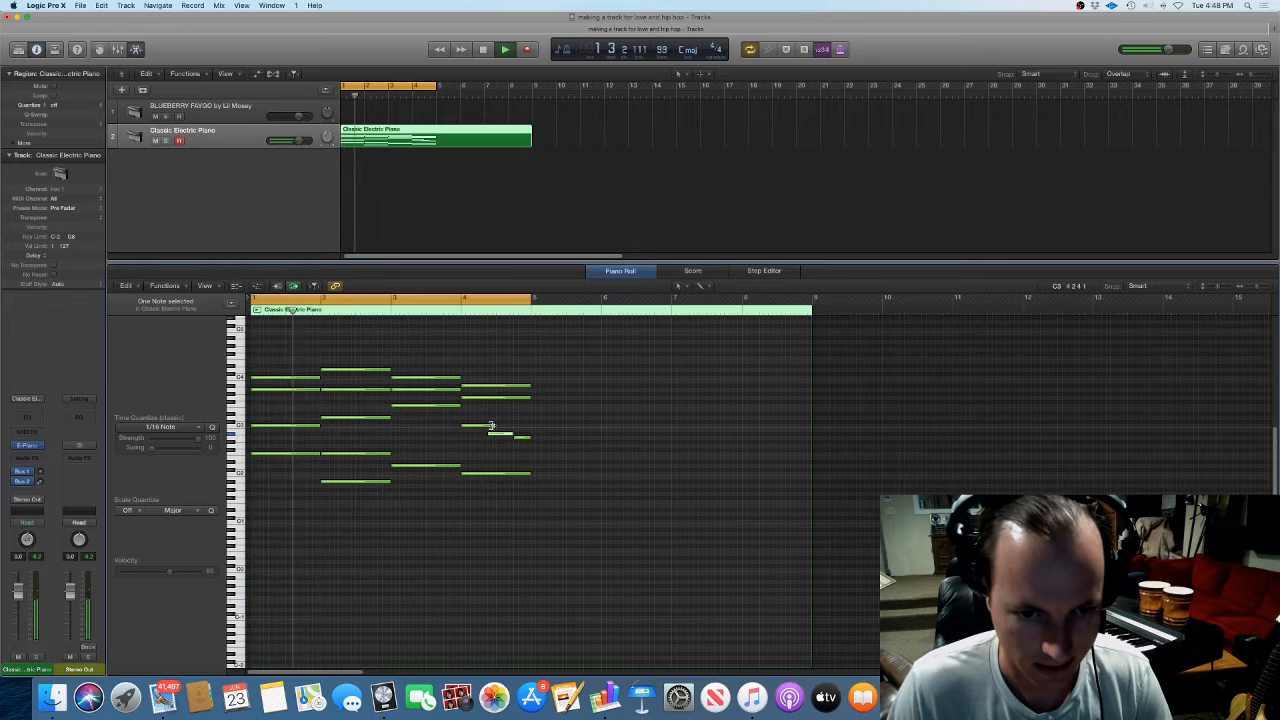
Trim the Classic Electric Piano region to four bars and repeat it back to back for eight copies in total
click(473, 170)
drag(530, 142, 583, 145)
click(427, 142)
drag(689, 189, 756, 135)
Duplicate the Classic Electric Piano track, load the Modern Classic patch on it, and copy the piano part there, looped across the same length
click(140, 138)
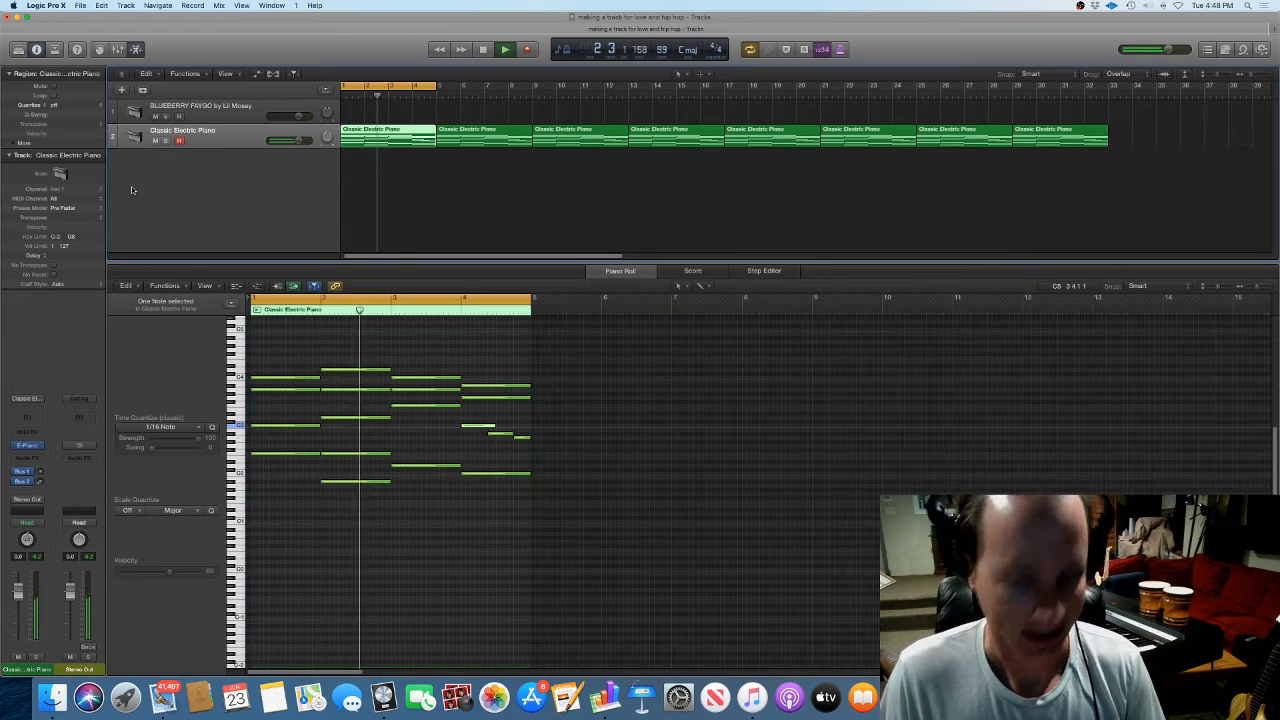
key(super+d)
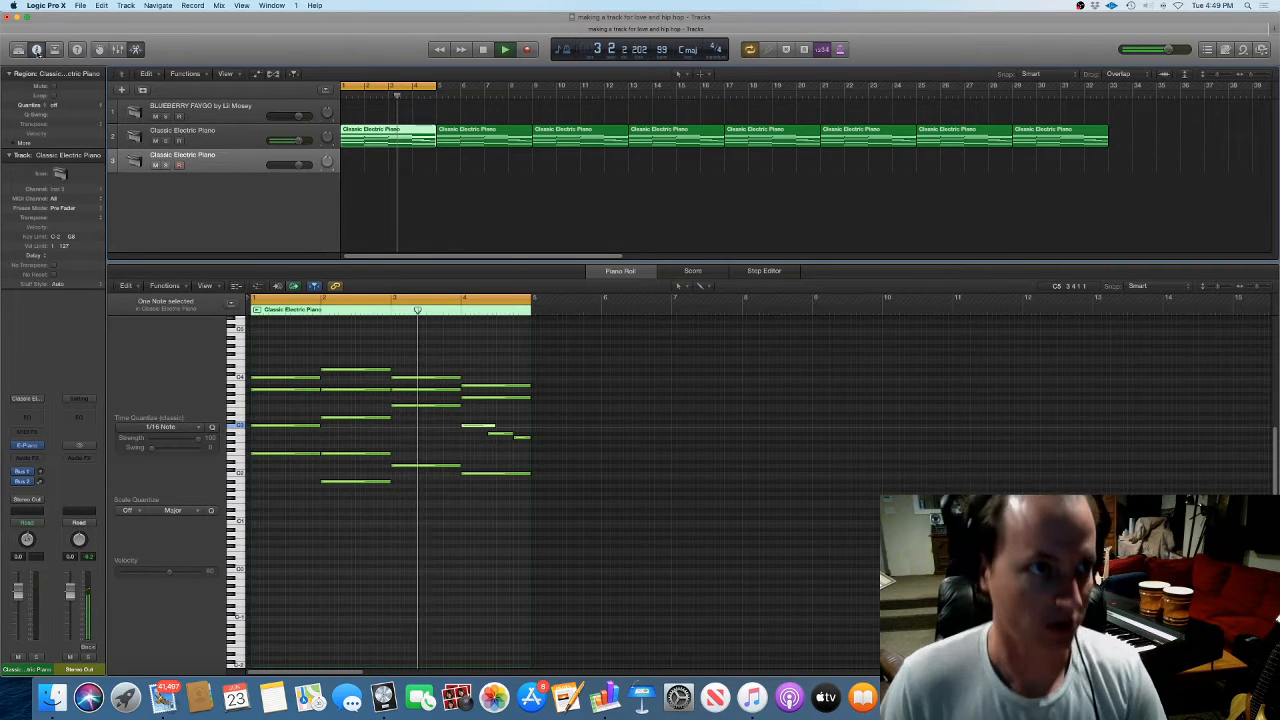
click(18, 49)
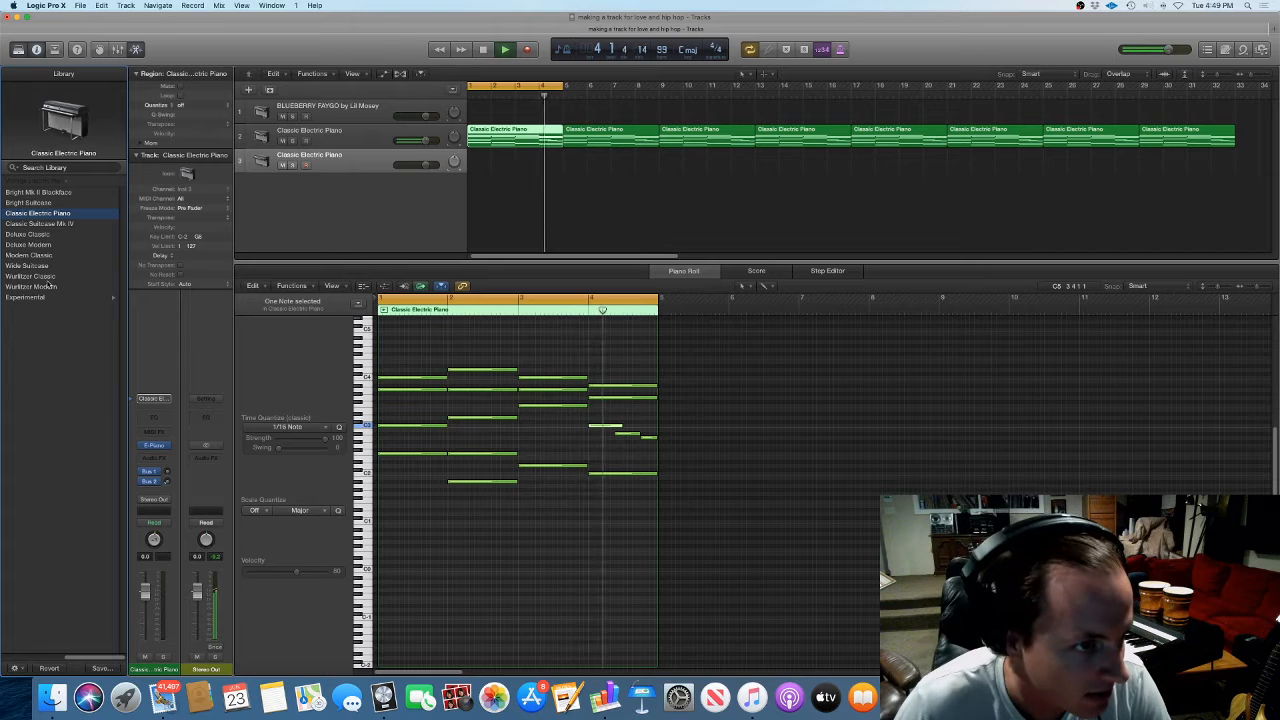
click(29, 255)
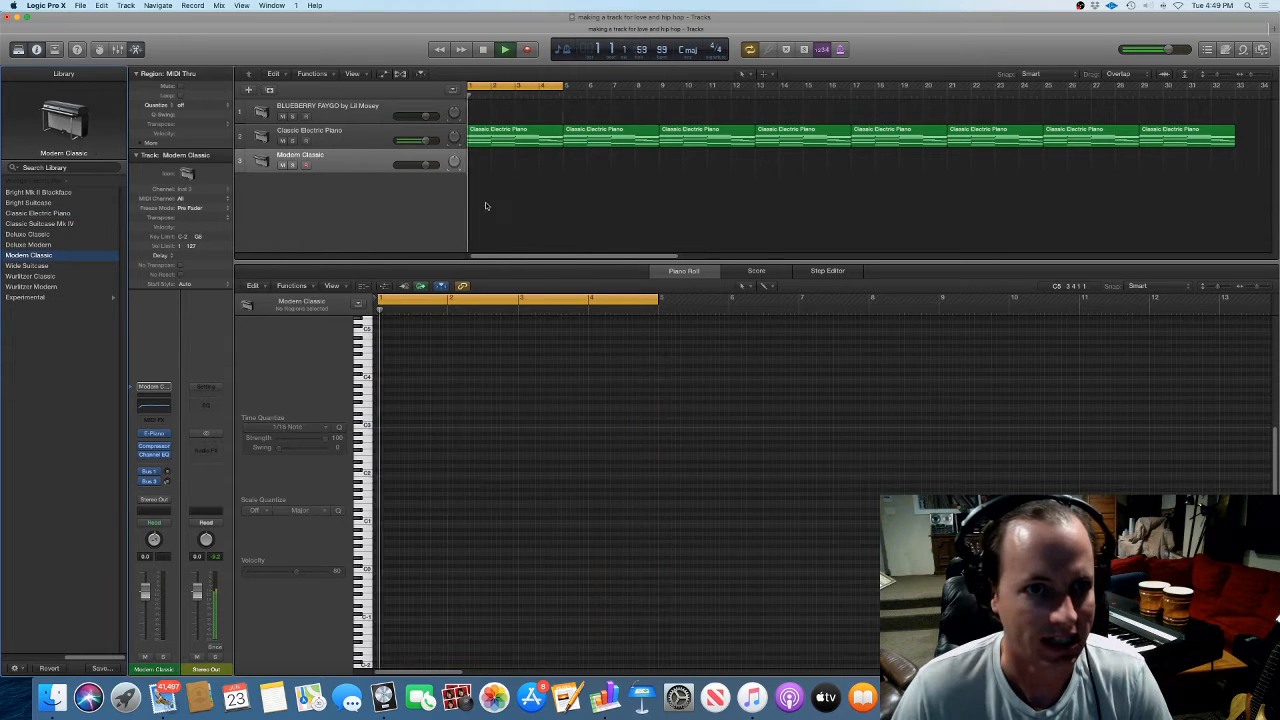
drag(504, 143, 690, 162)
scroll(560, 191, down, 5)
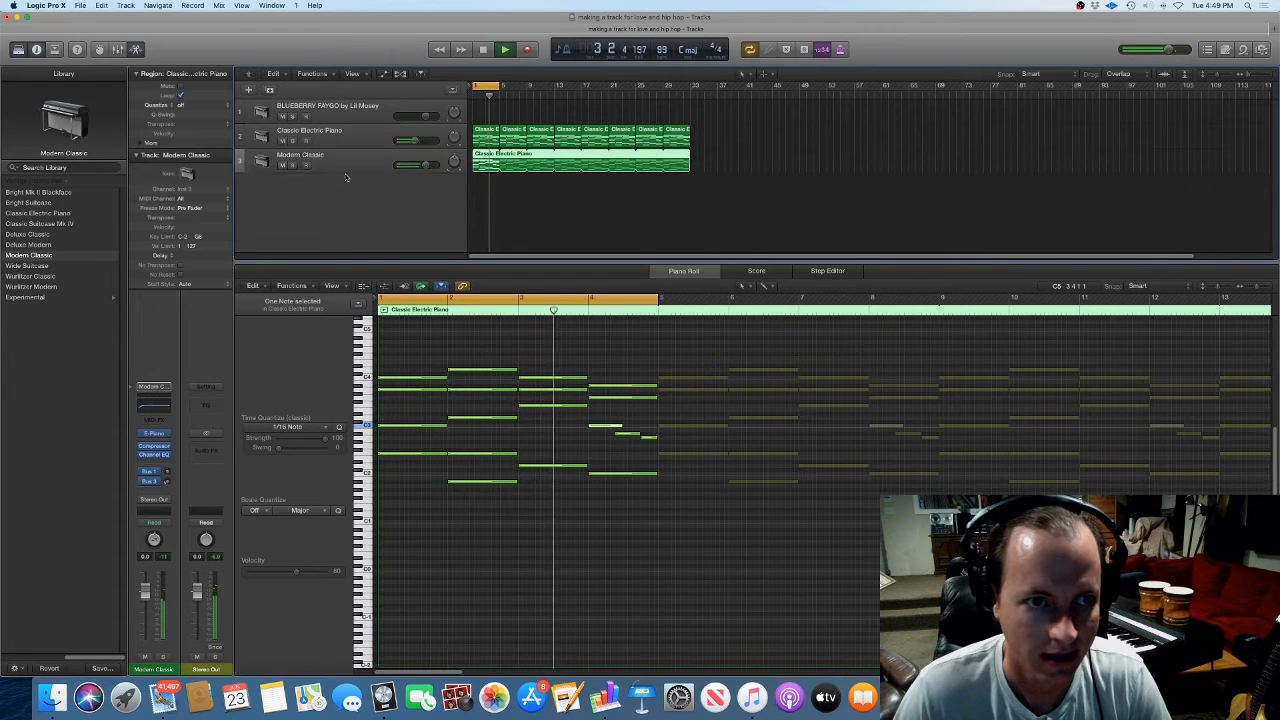
Insert a Tape Delay effect on the Modern Classic track
click(166, 462)
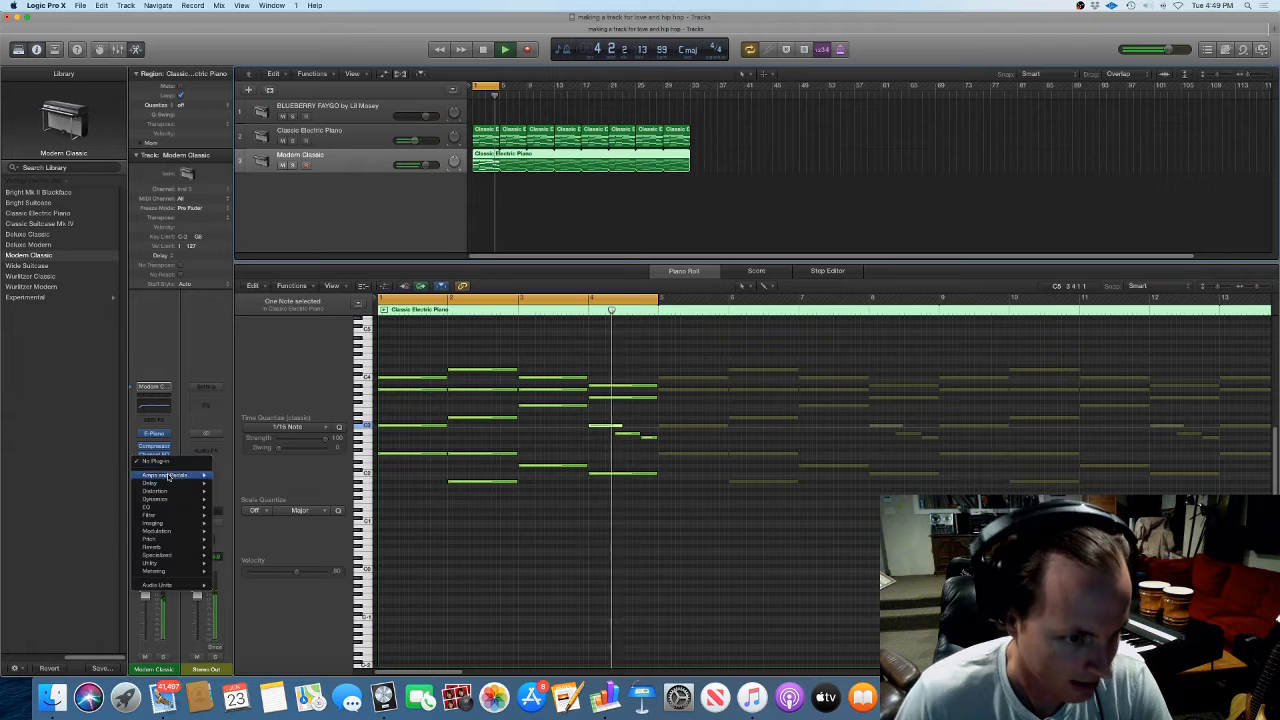
mouse_move(200, 492)
mouse_move(150, 483)
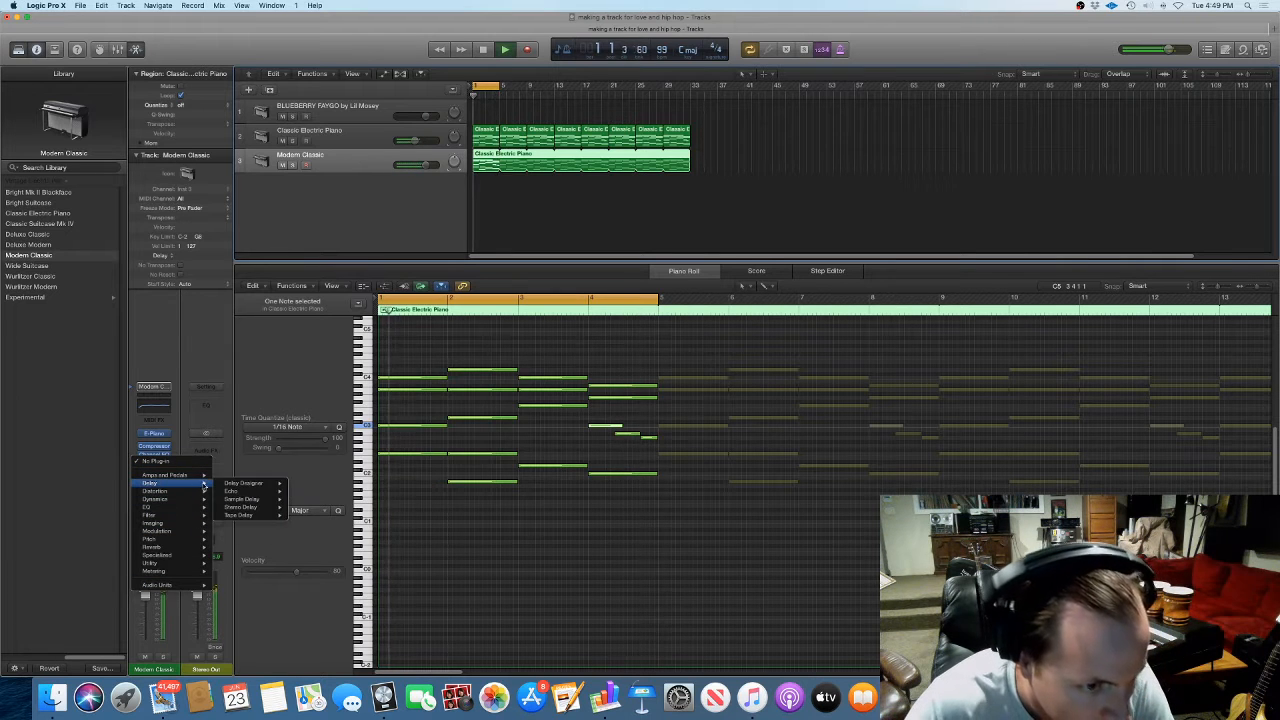
mouse_move(245, 507)
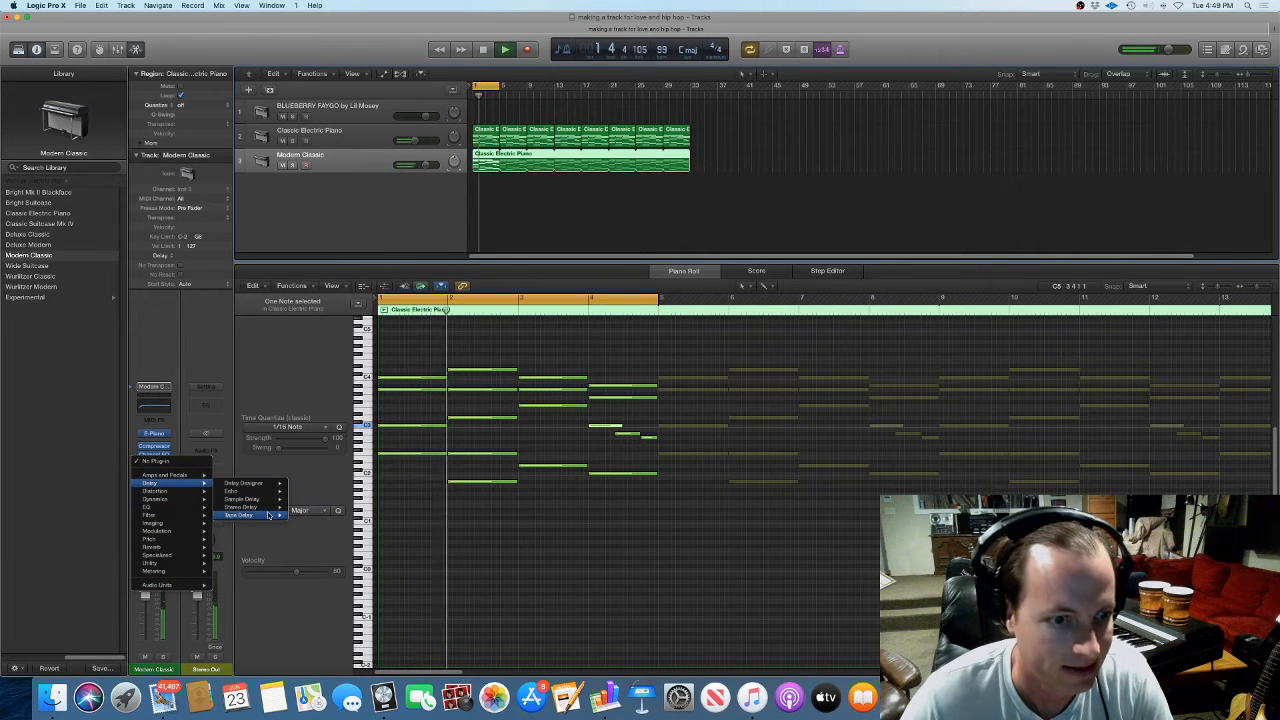
click(307, 516)
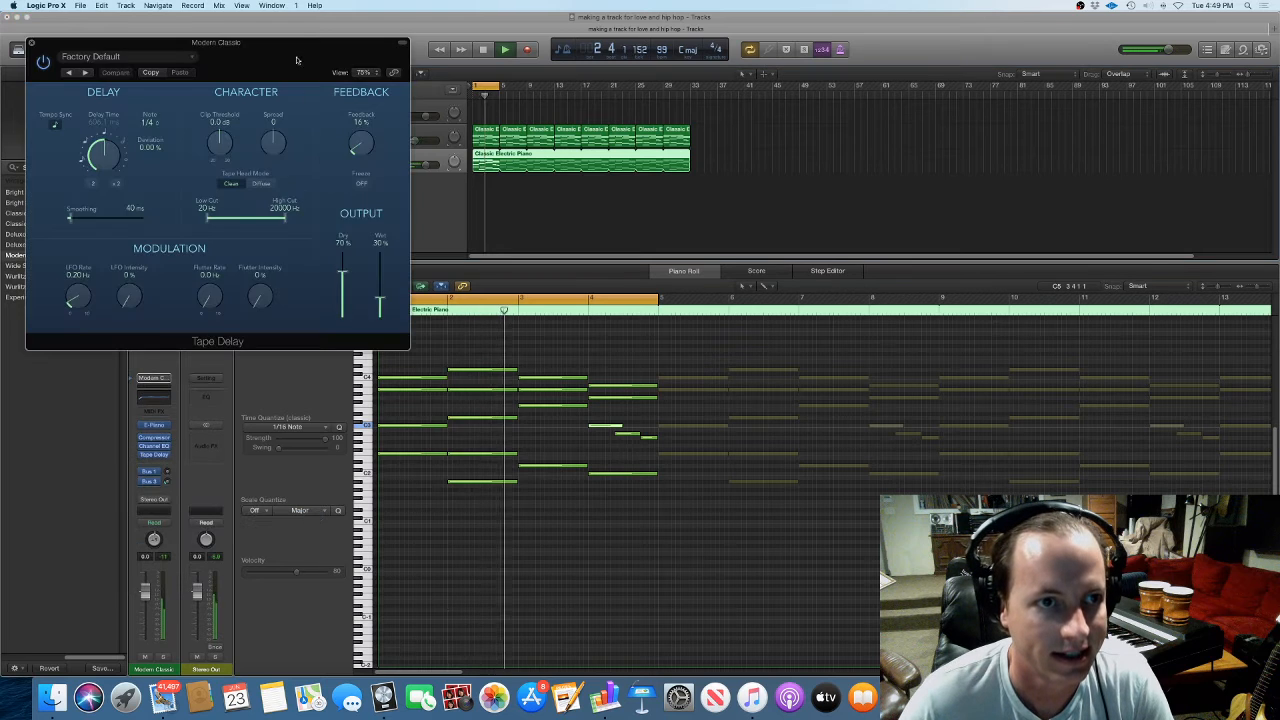
Solo the Modern Classic track, set its Tape Delay to the 1\4 Note Feedback preset, and close the plug-in window
click(292, 165)
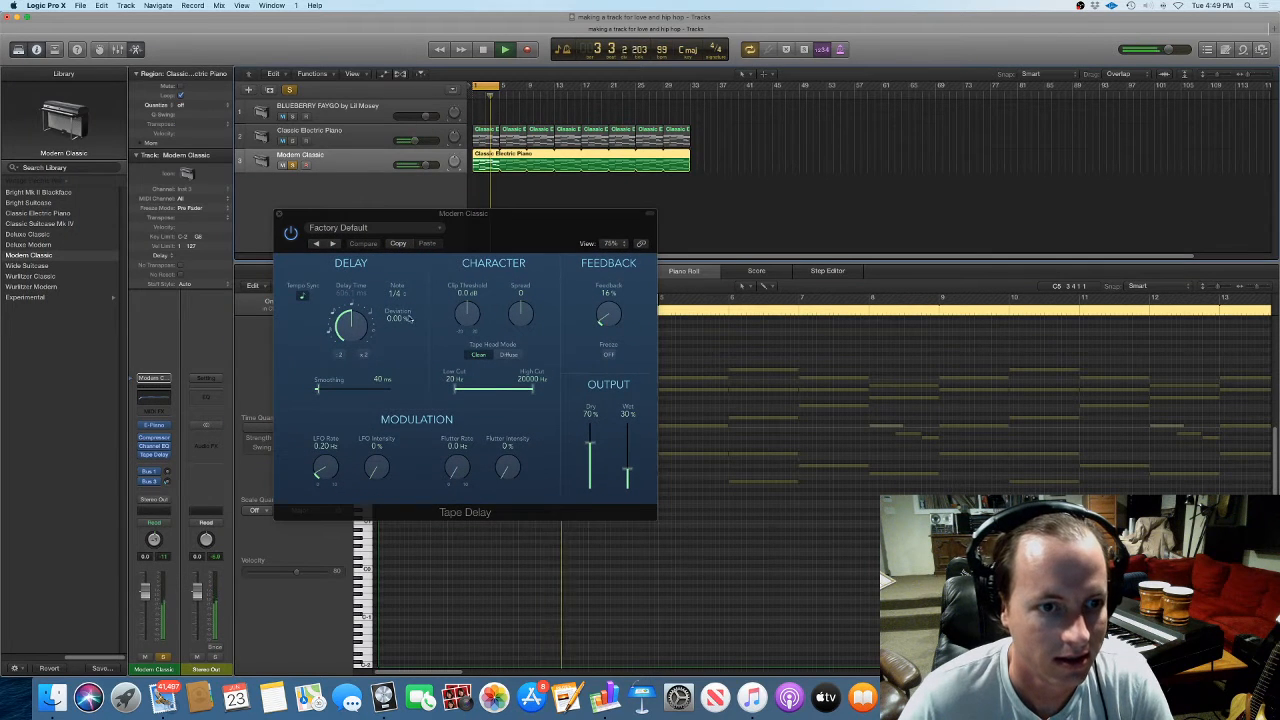
click(338, 228)
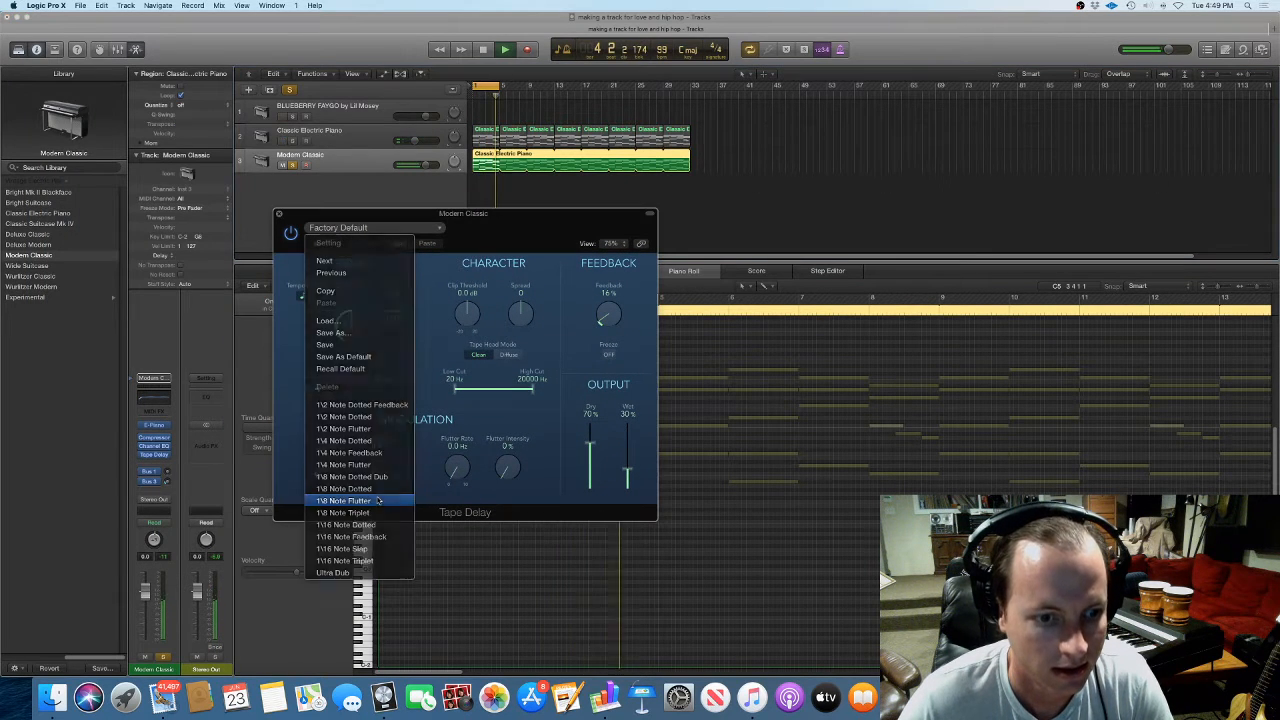
click(355, 521)
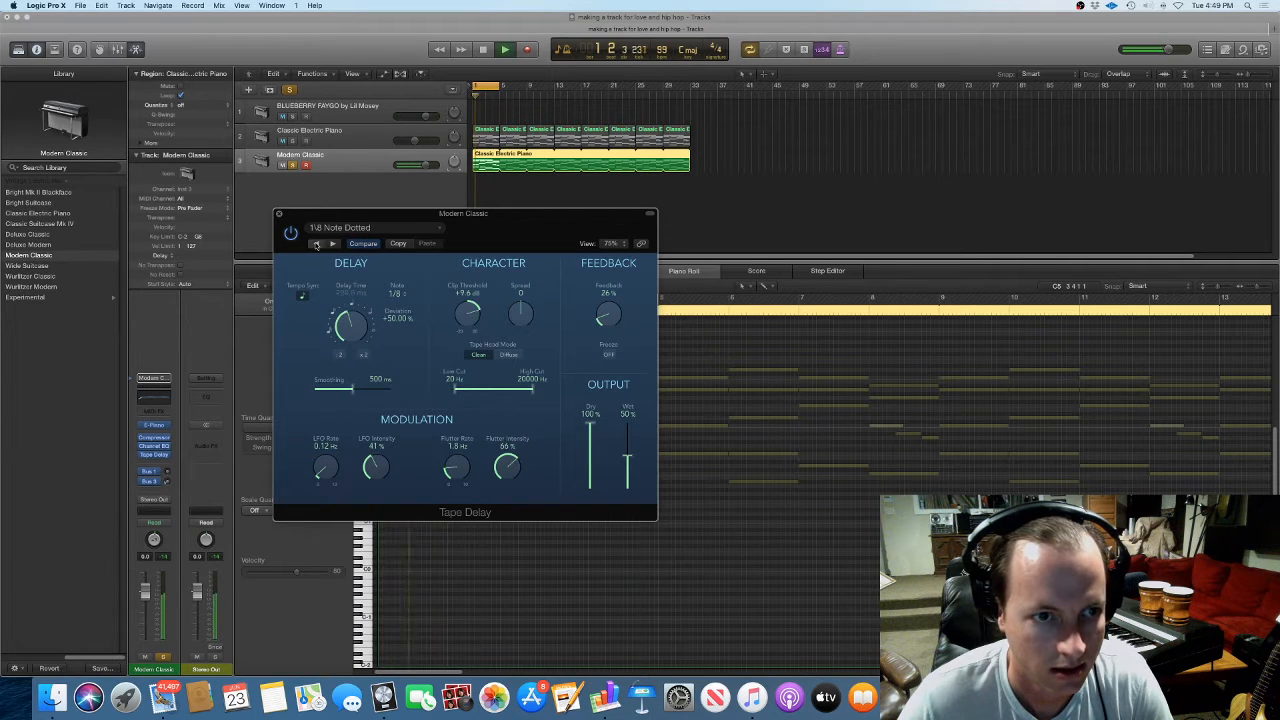
click(316, 244)
click(316, 244)
click(316, 244)
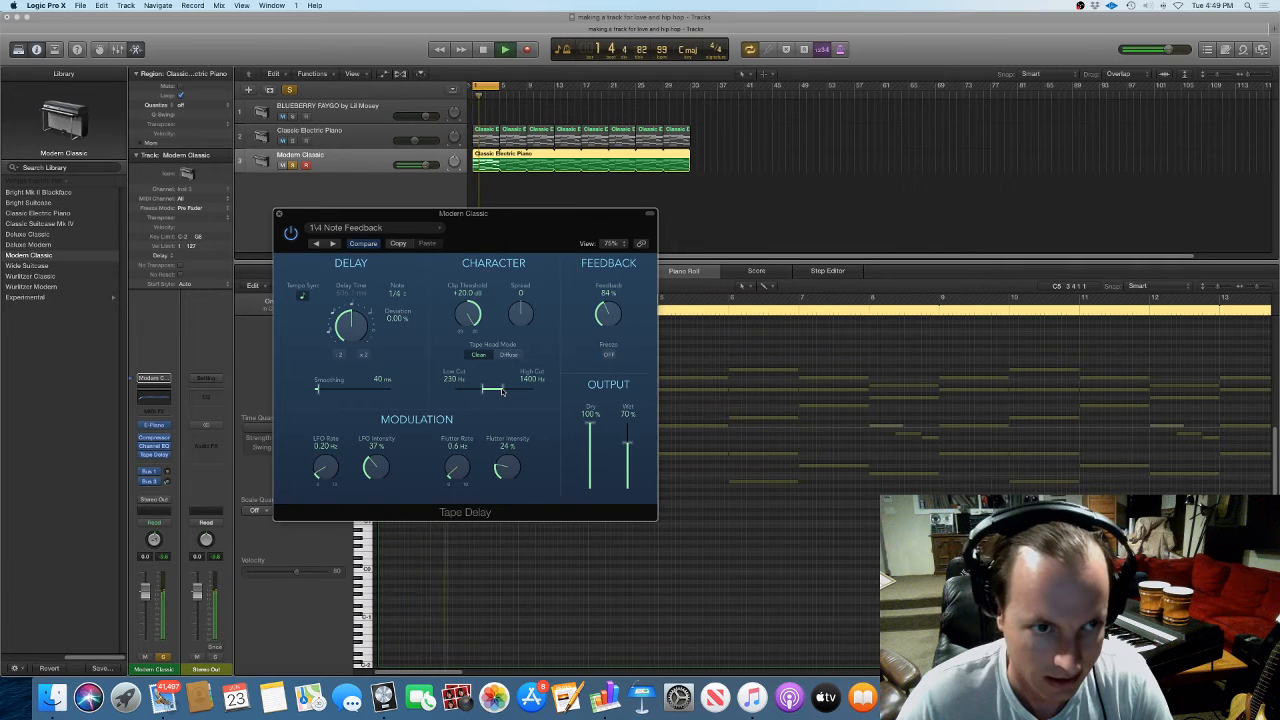
click(280, 214)
Duplicate the Classic Electric Piano track and load the Wide Suitcase patch on the new track
click(364, 143)
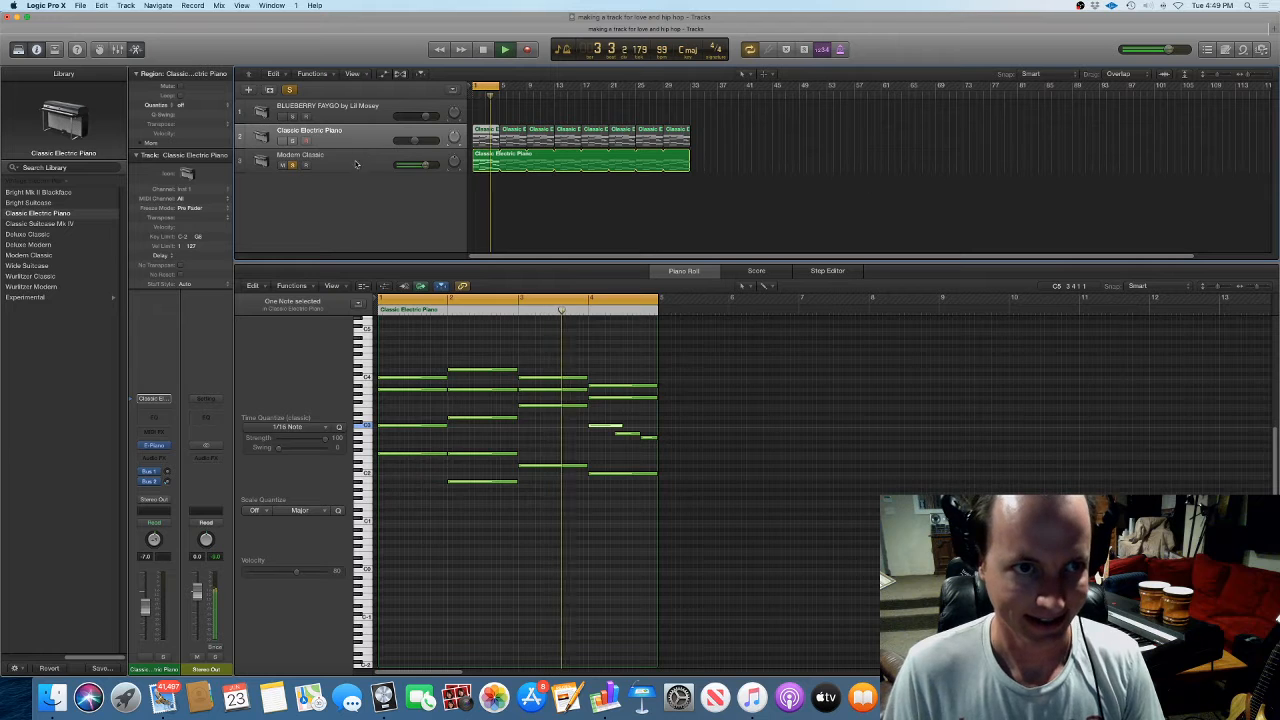
key(super+d)
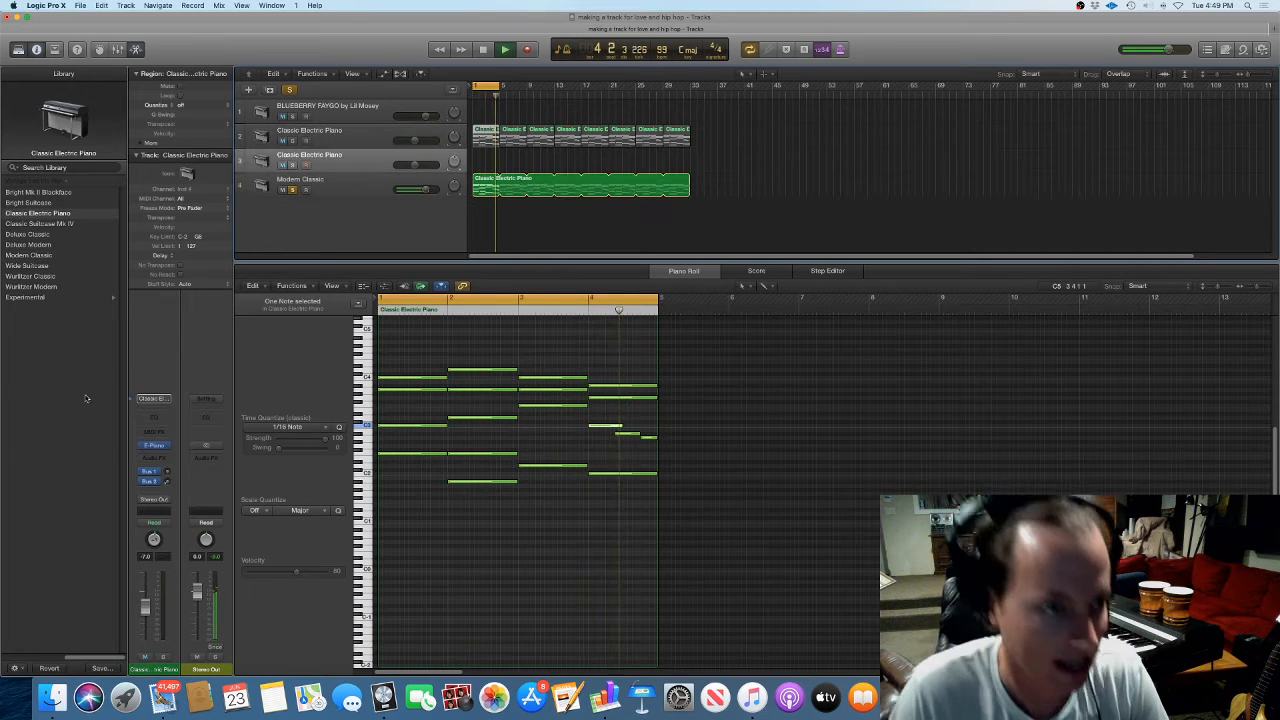
click(30, 265)
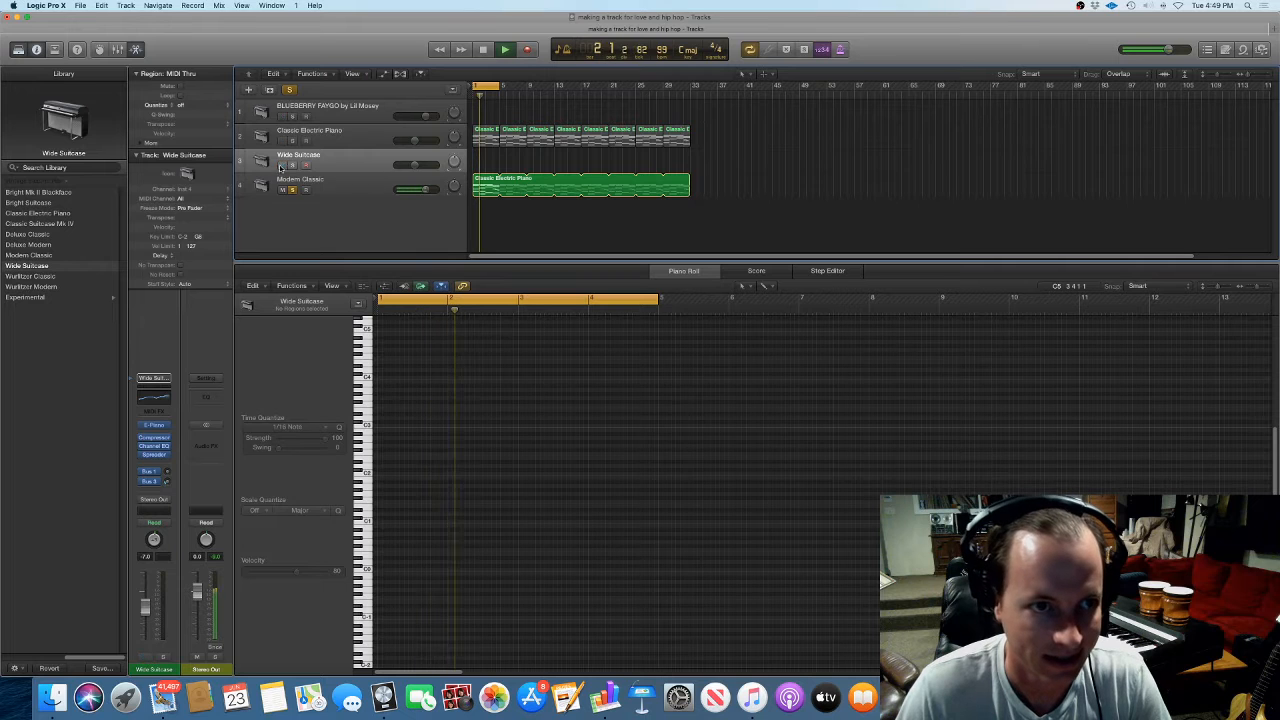
Solo the Wide Suitcase track and create an empty MIDI region on it at bar 1
click(292, 165)
right_click(477, 162)
click(484, 168)
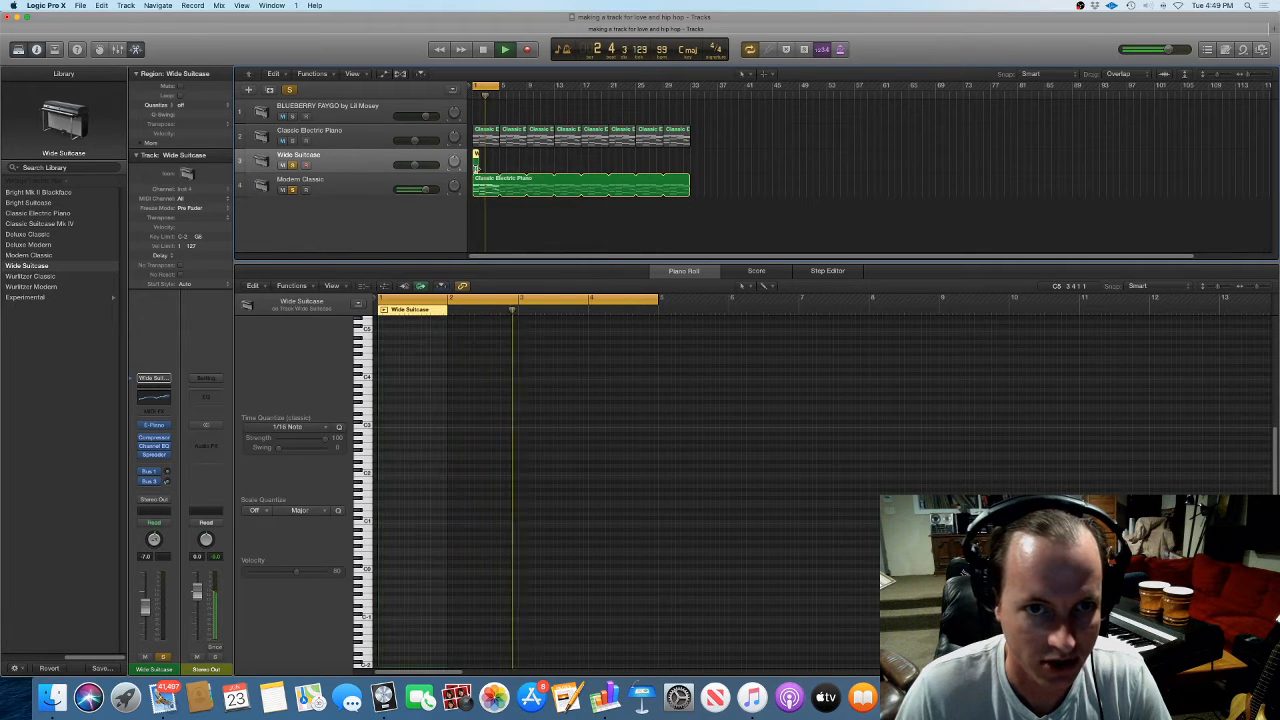
Extend the empty Wide Suitcase region to four bars and enter the notes A3, A#3 and A3 in bar 1
key(space)
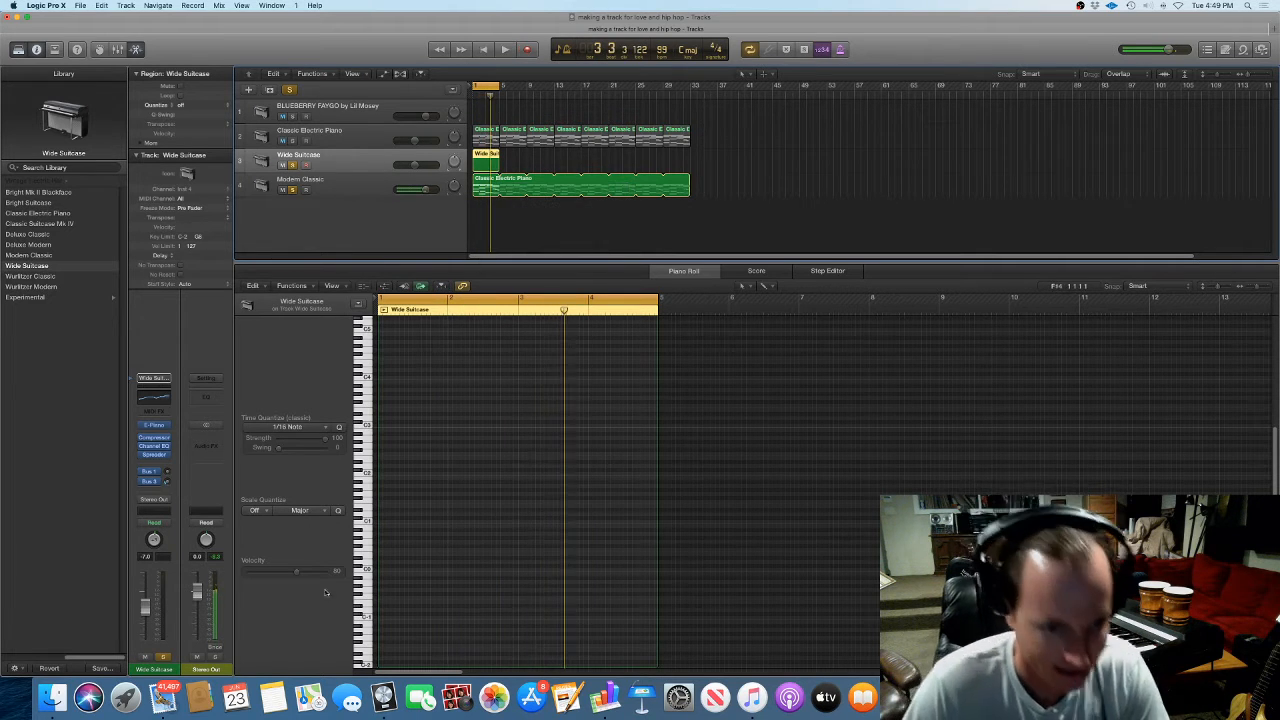
key(space)
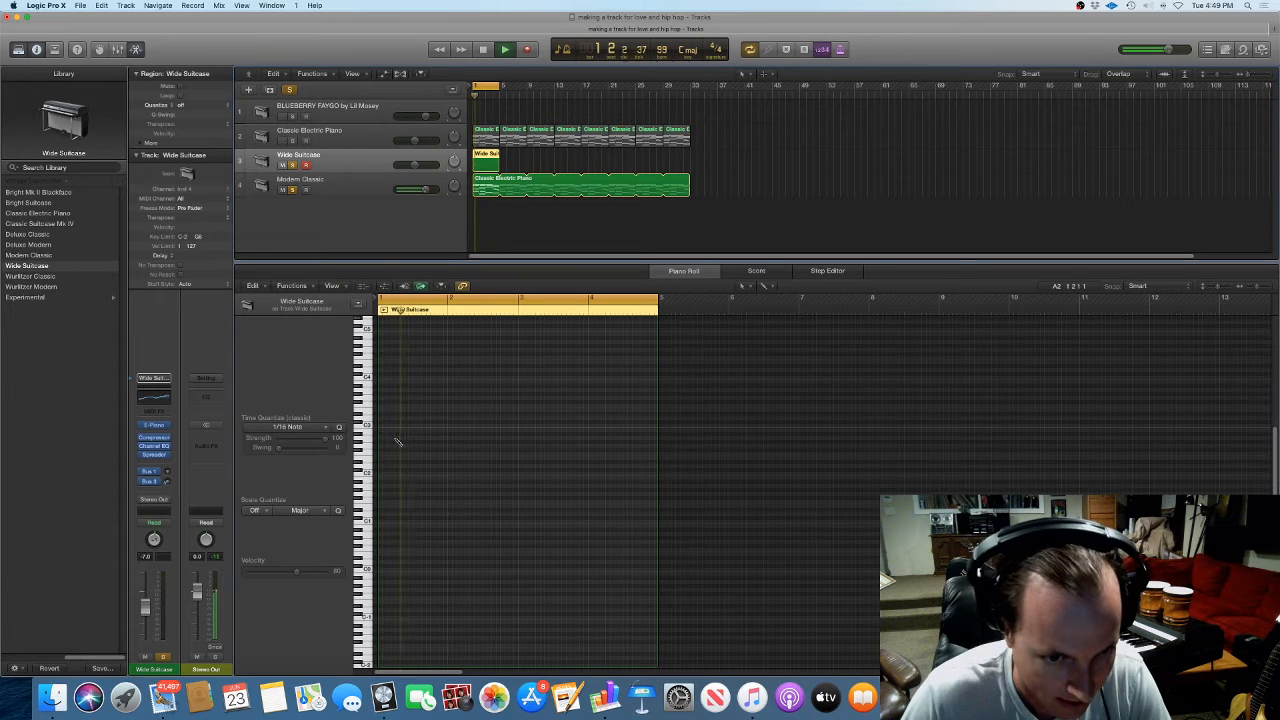
click(397, 439)
key(space)
drag(415, 440, 408, 388)
key(space)
key(space)
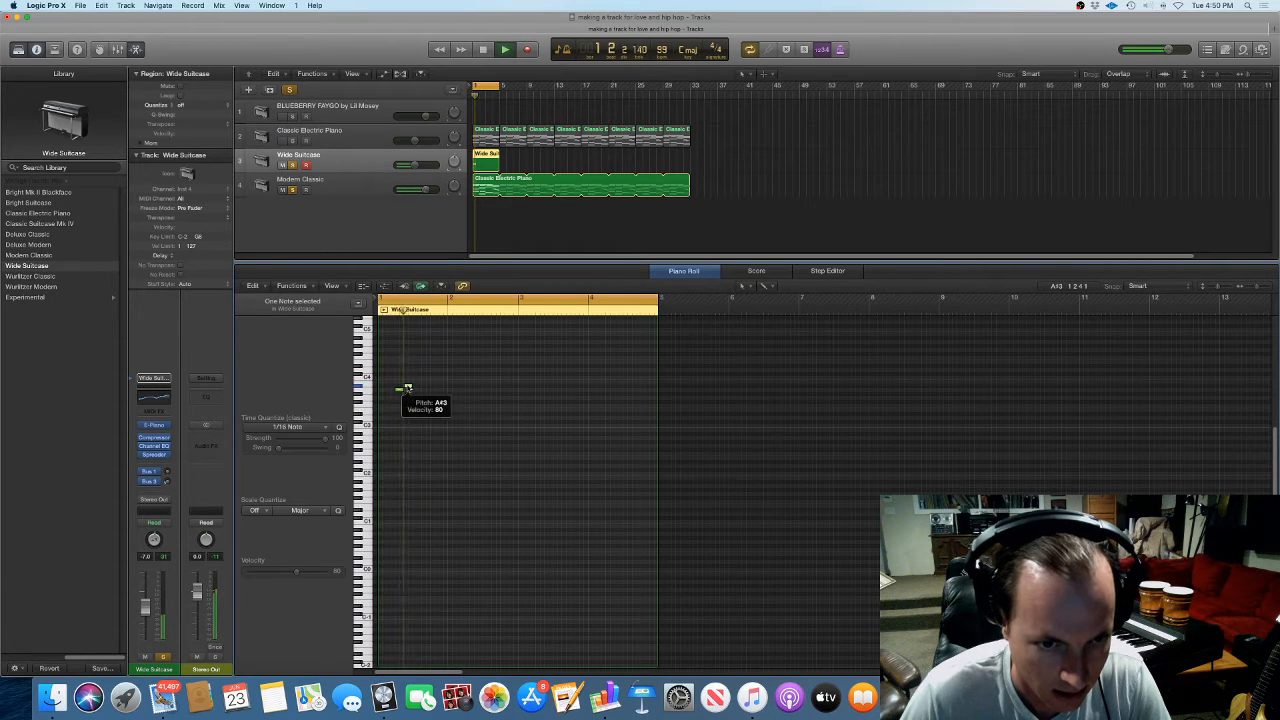
Continue the melody with G3 late in bar 1, A3 at the start of bar 2 and an earlier-shifted D4 in bar 2
click(434, 400)
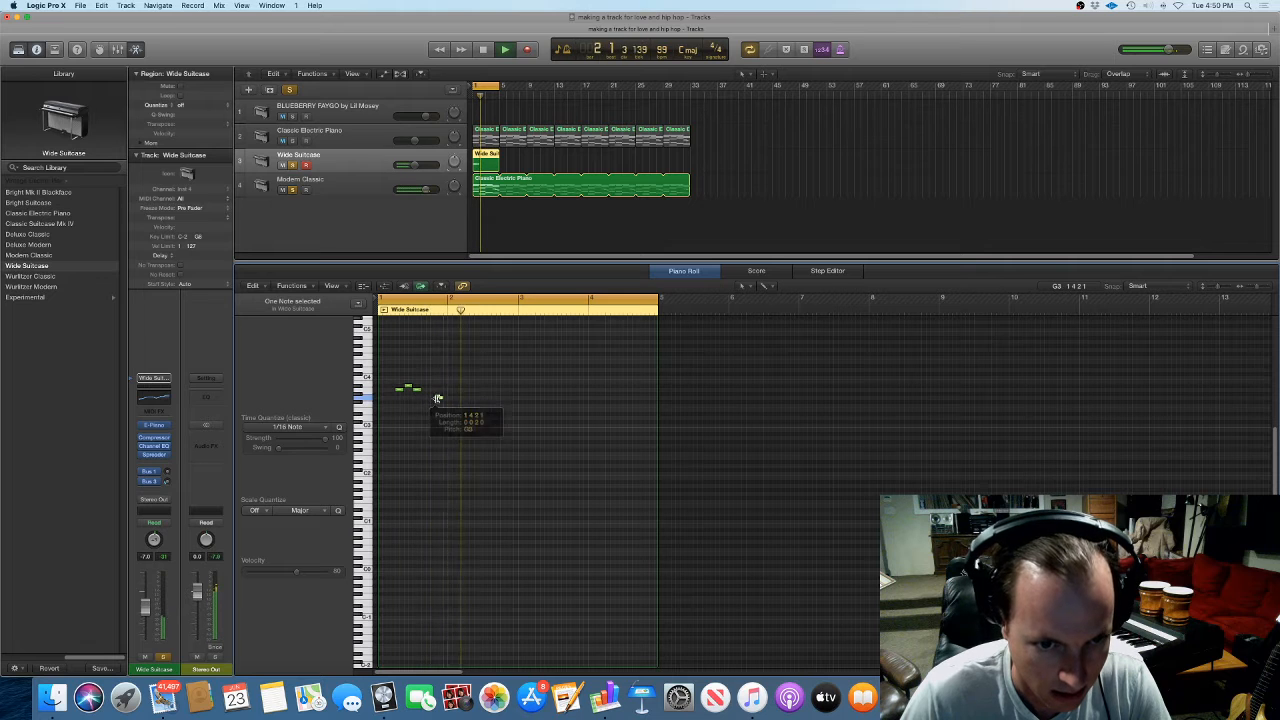
key(Return)
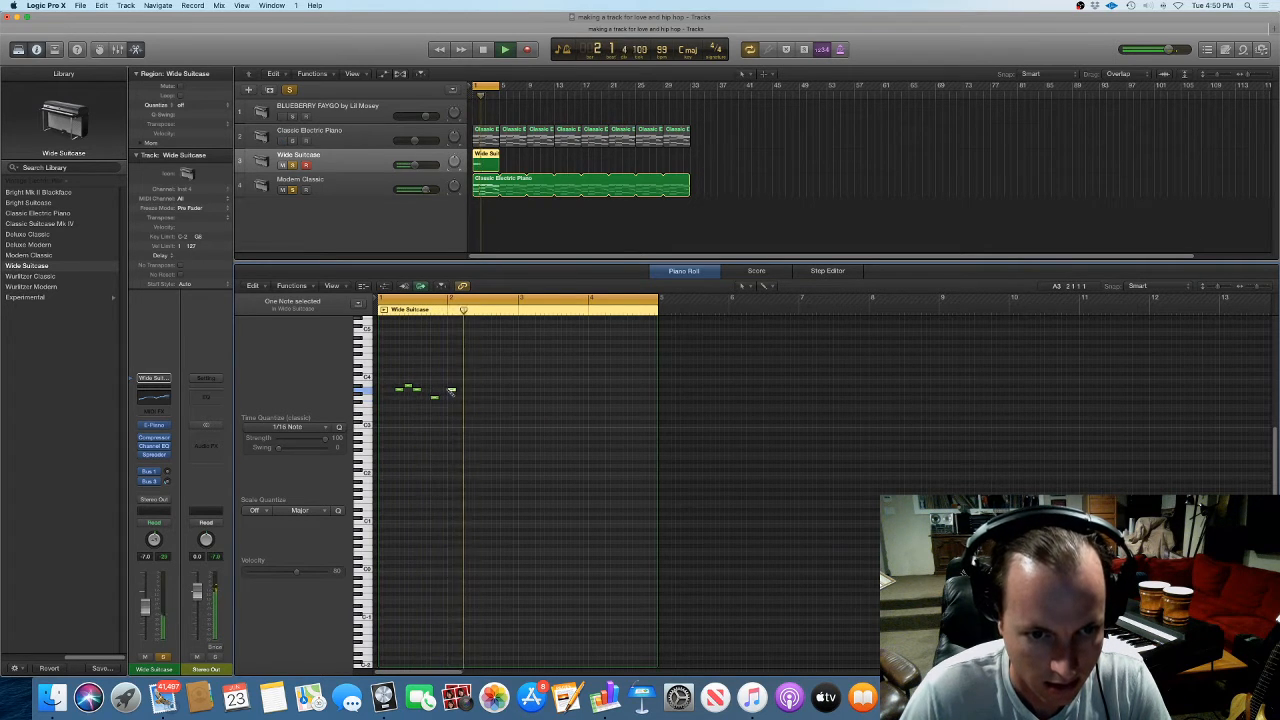
click(451, 389)
click(485, 372)
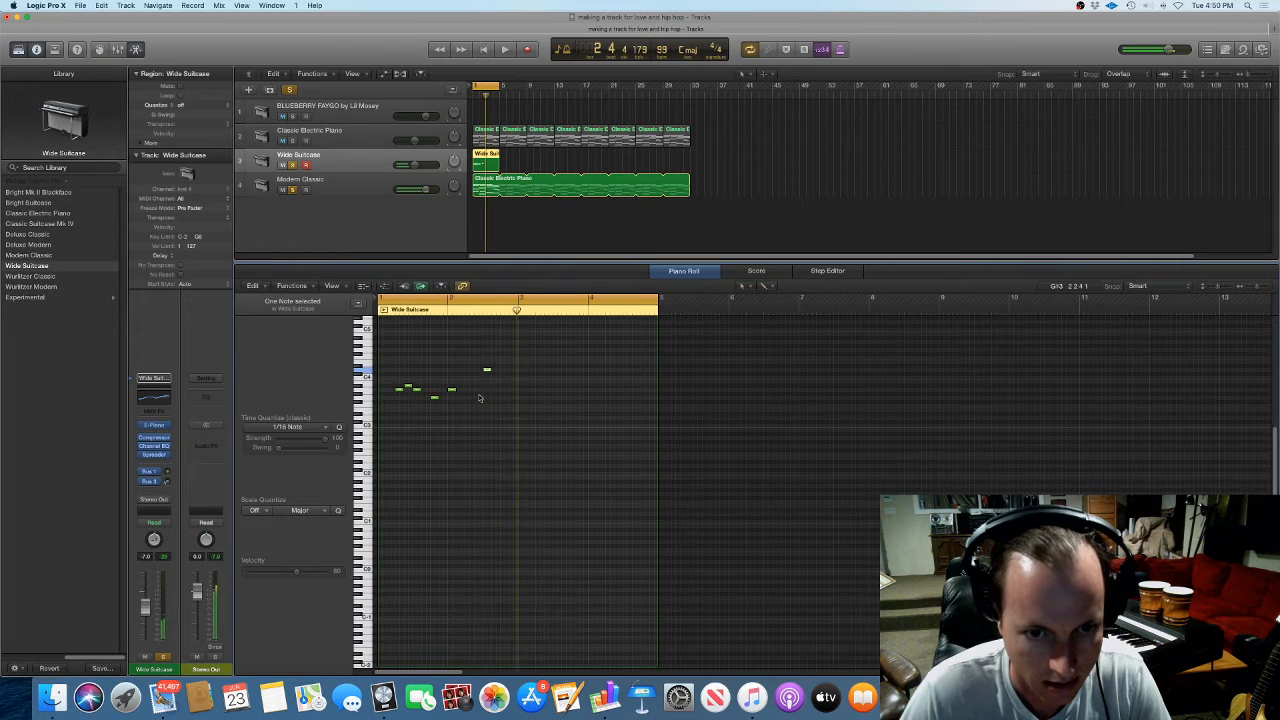
key(Return)
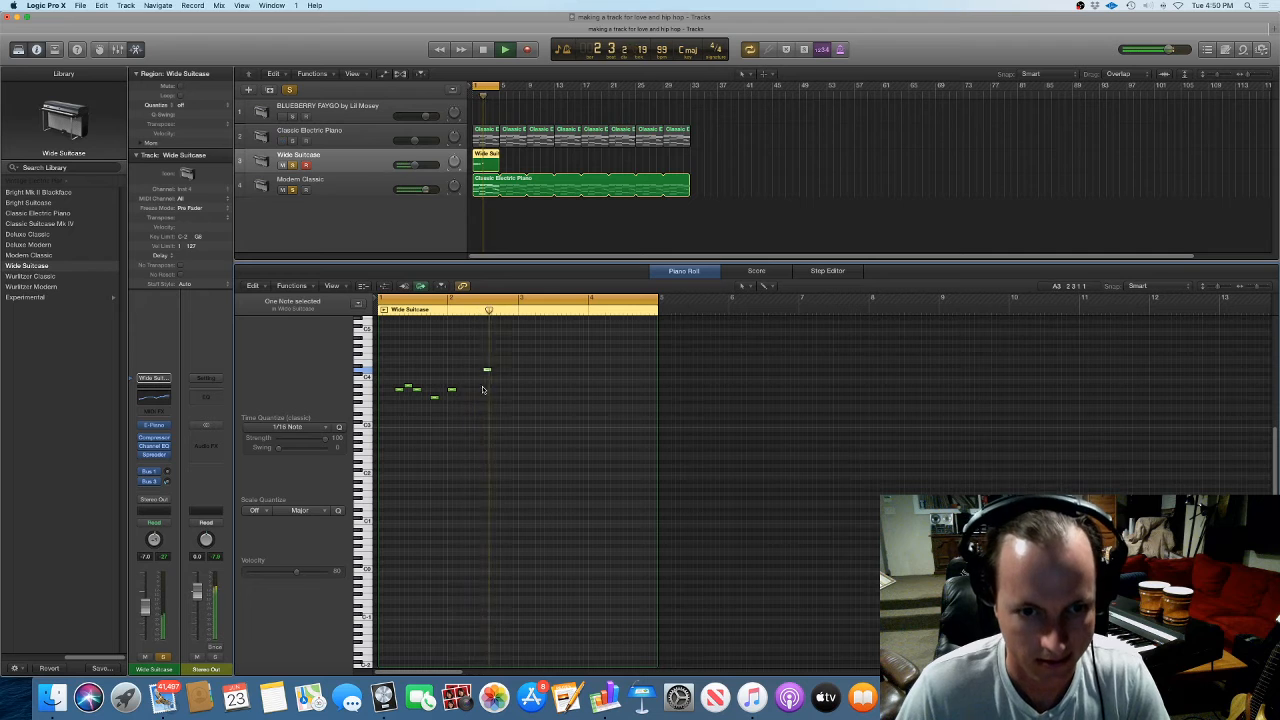
drag(487, 371, 478, 373)
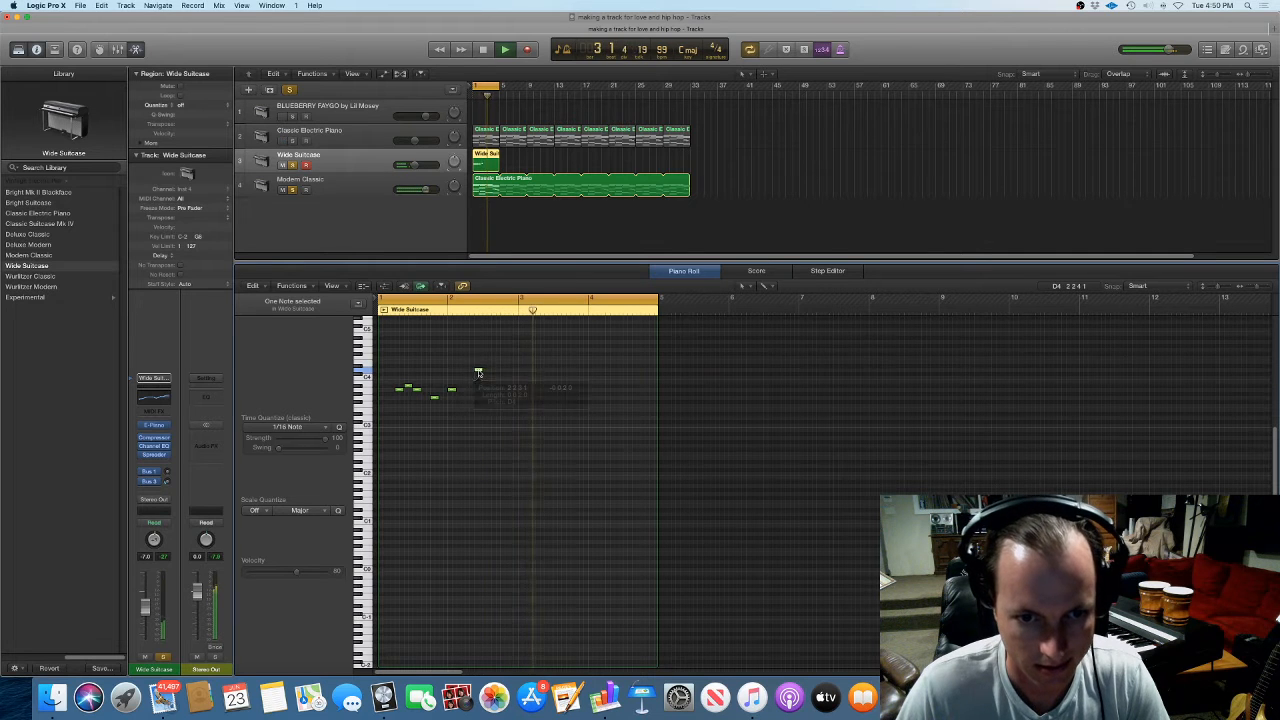
Copy the six-note melody phrase two bars later, into bars 3 and 4 of the Wide Suitcase region
drag(491, 437, 411, 346)
click(478, 426)
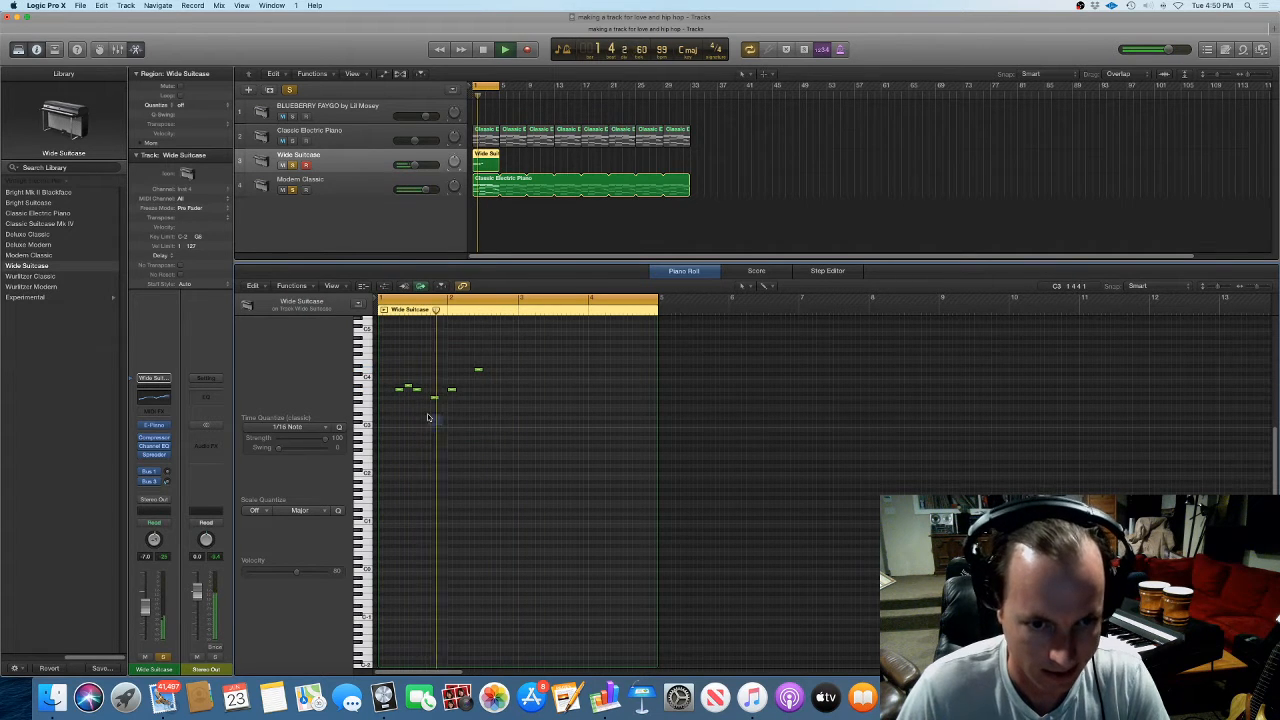
drag(472, 424, 366, 346)
drag(514, 434, 370, 339)
drag(399, 391, 541, 391)
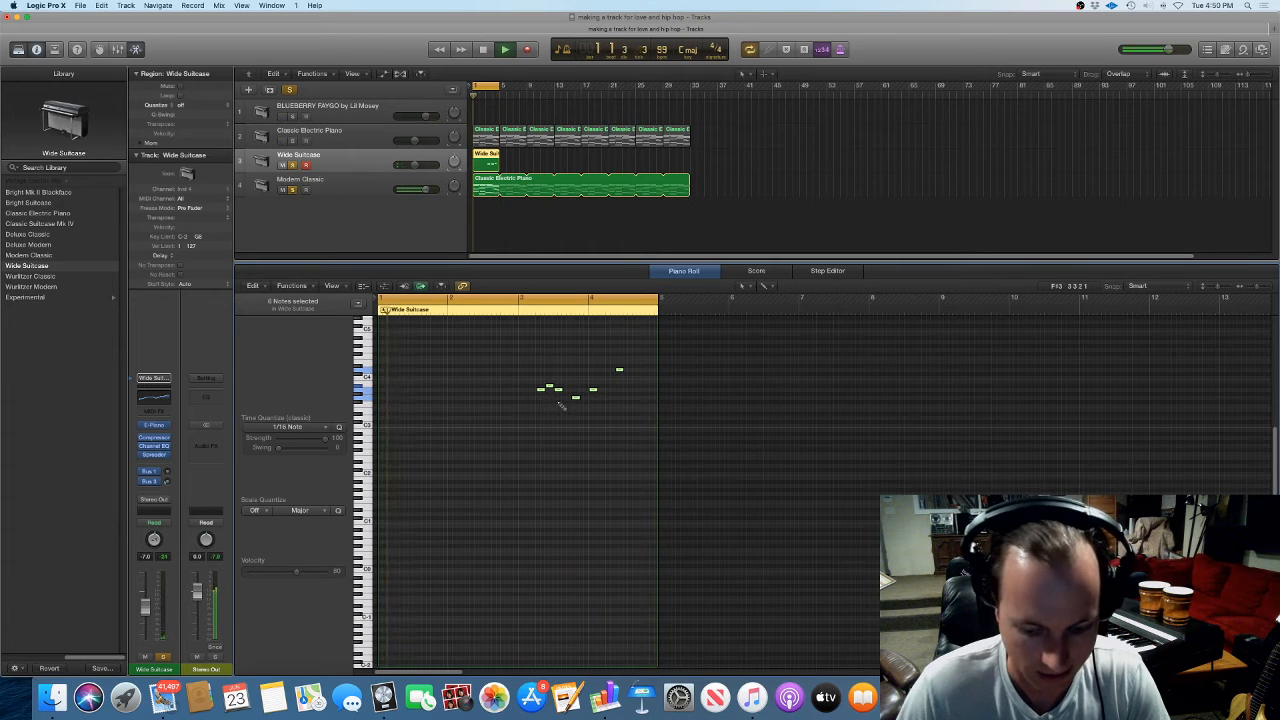
key(super+z)
drag(410, 391, 537, 408)
key(Return)
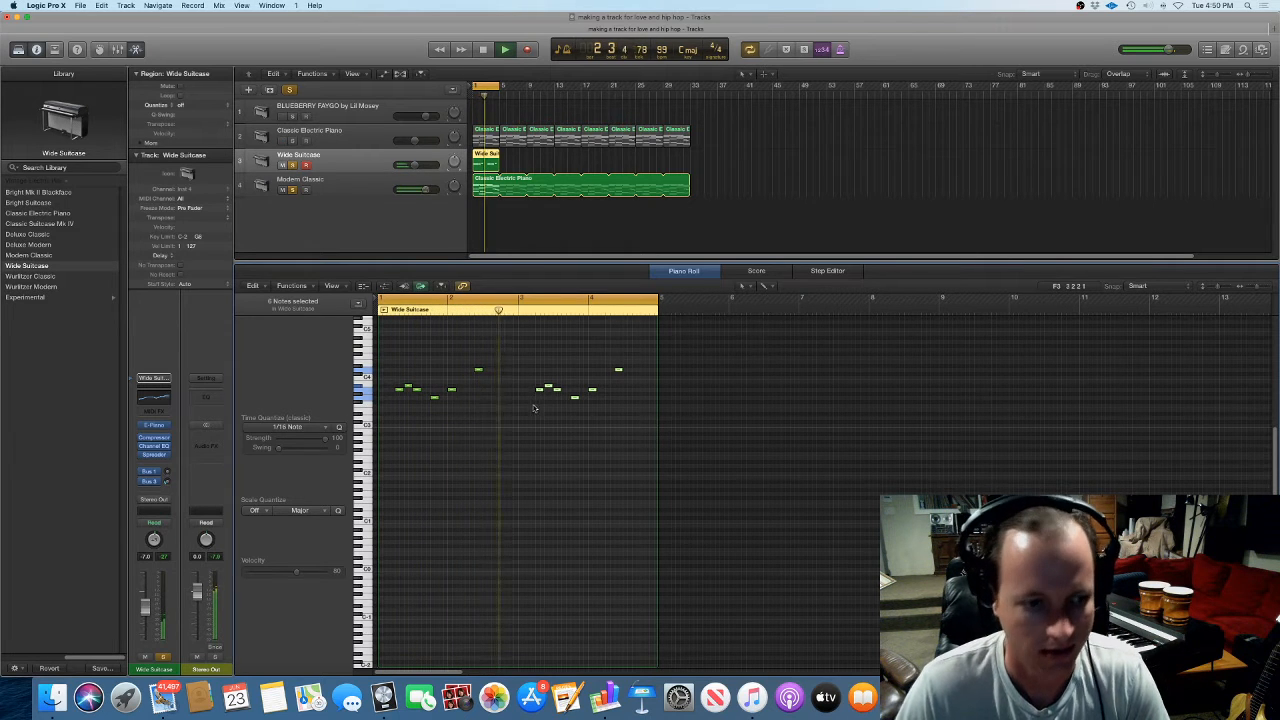
Raise the Wide Suitcase volume to about -4 dB and change the bar 4 ending to A#3, A3 and G3
drag(414, 165, 418, 165)
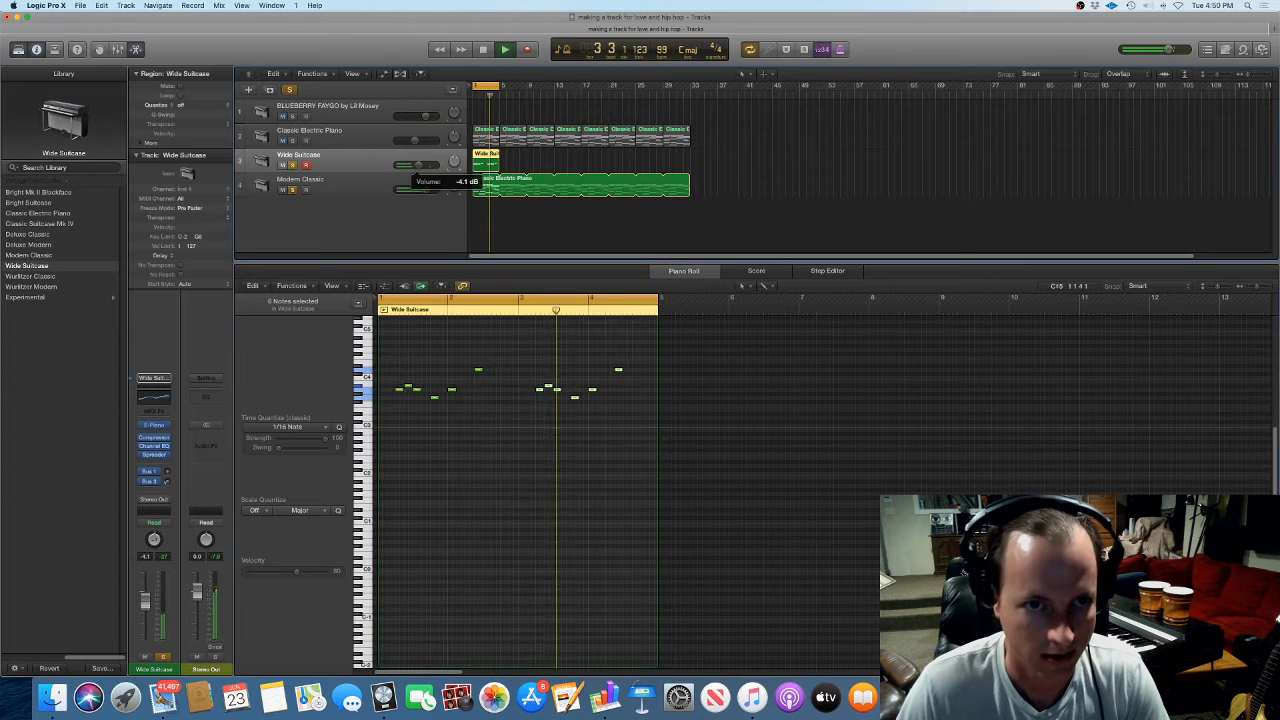
key(space)
mouse_move(618, 370)
mouse_down()
mouse_move(619, 388)
mouse_move(592, 386)
mouse_move(619, 390)
mouse_up()
click(590, 392)
key(space)
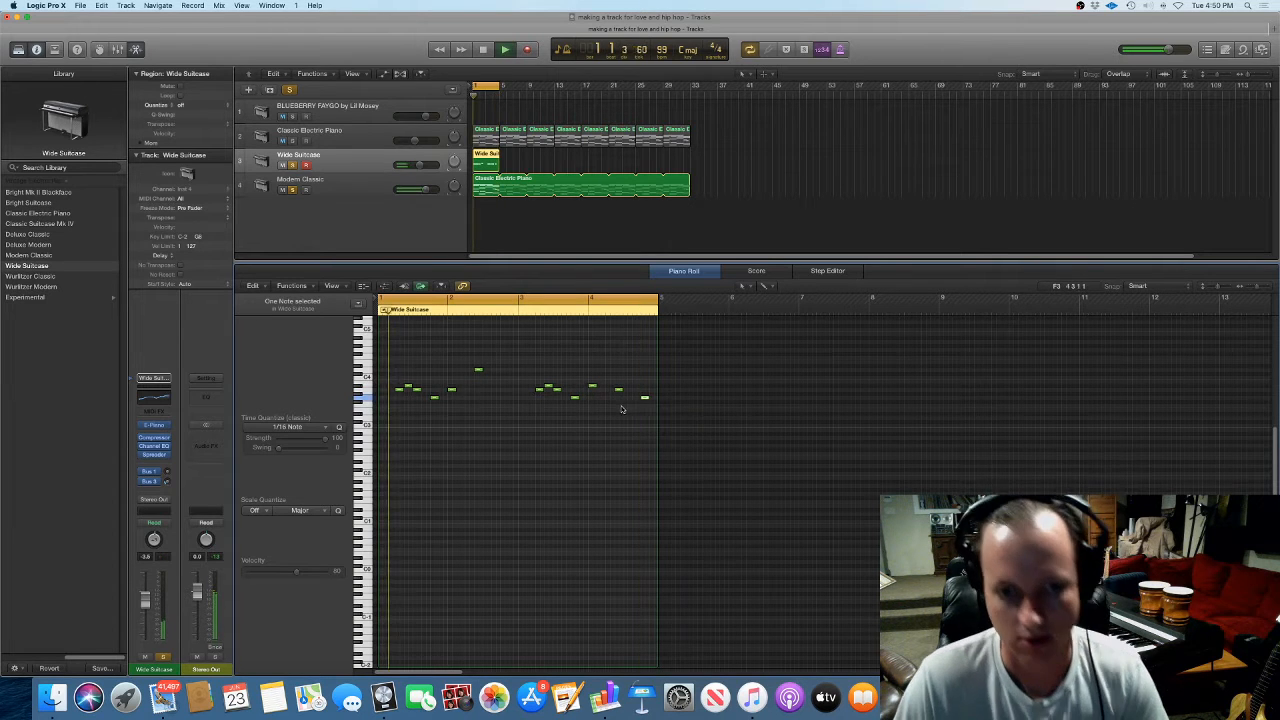
Copy the four-bar Wide Suitcase region to bar 5 and extend the cycle range to eight bars
click(513, 250)
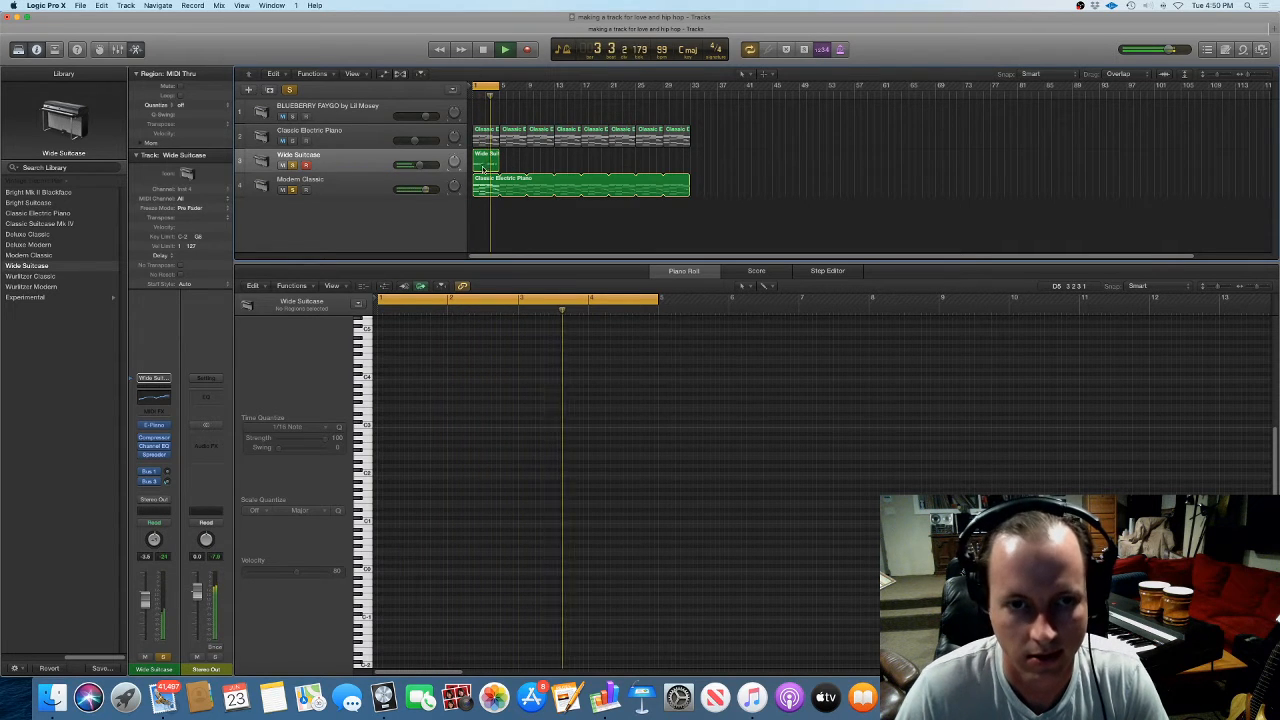
drag(491, 160, 514, 166)
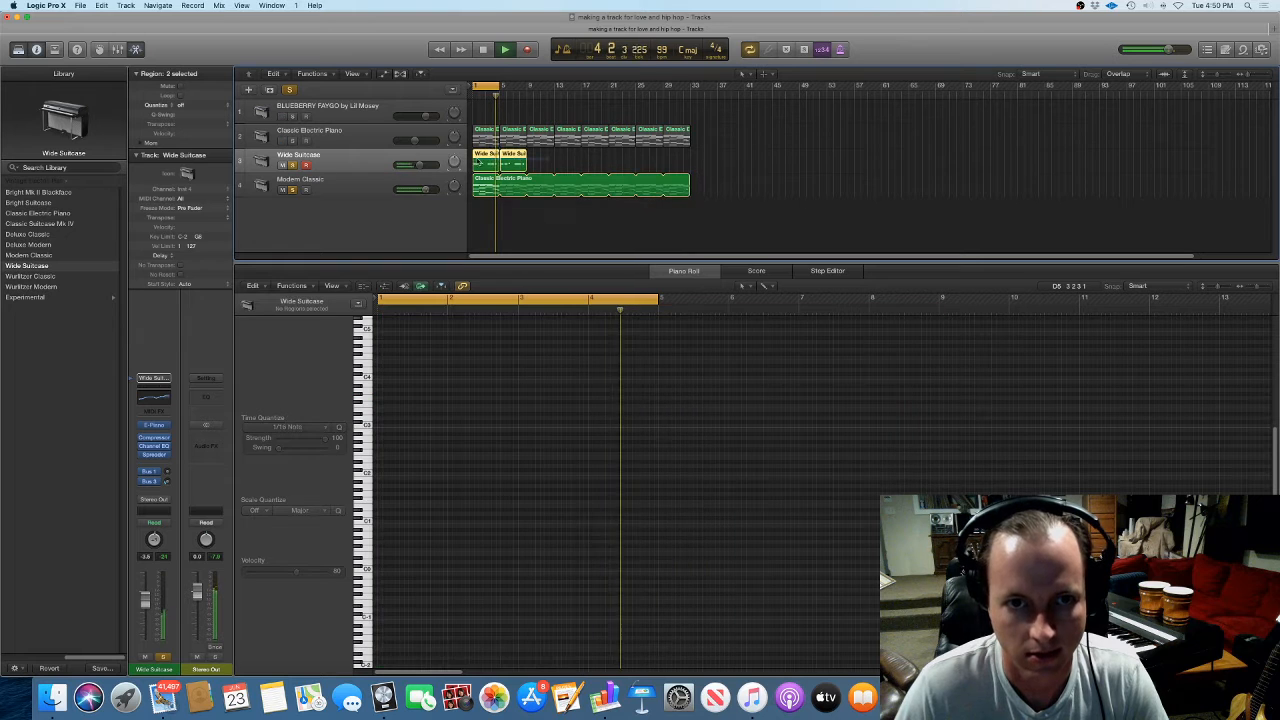
scroll(798, 537, down, 5)
drag(488, 298, 600, 311)
click(550, 445)
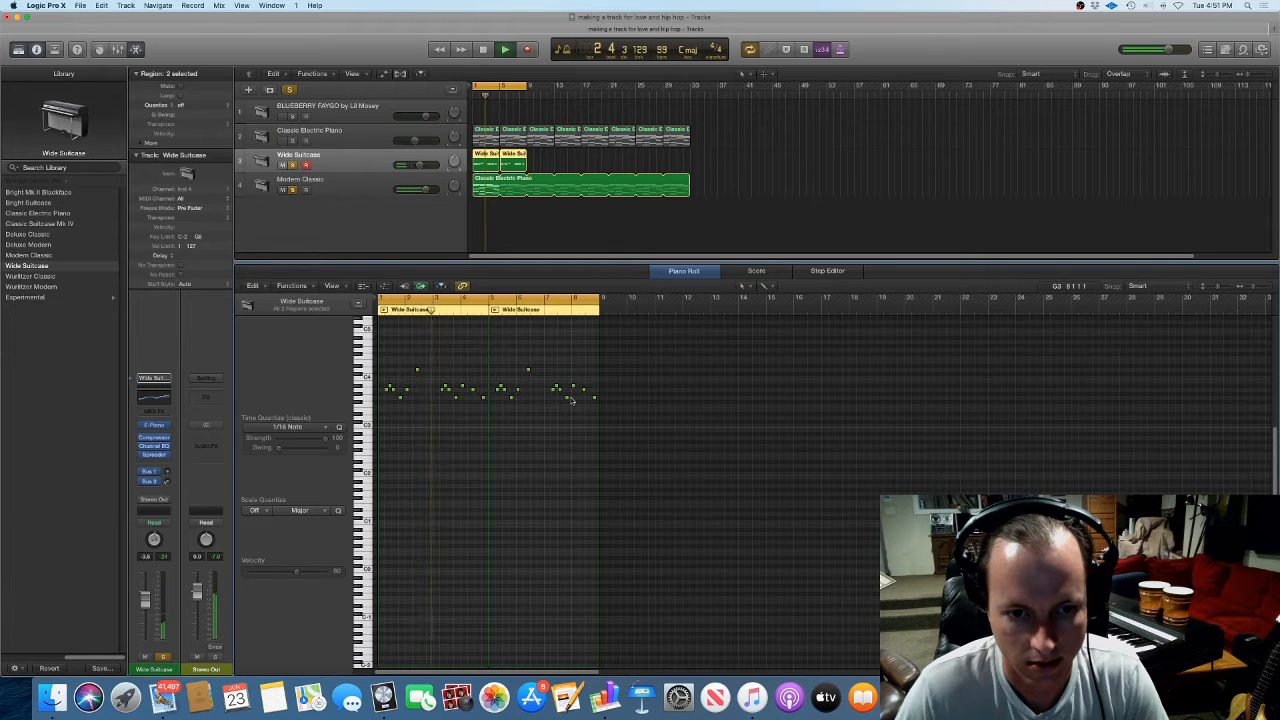
Vary the melody in bar 7 of the copied region, using A#3, G3 and C4 in place of the repeated notes
drag(554, 391, 547, 388)
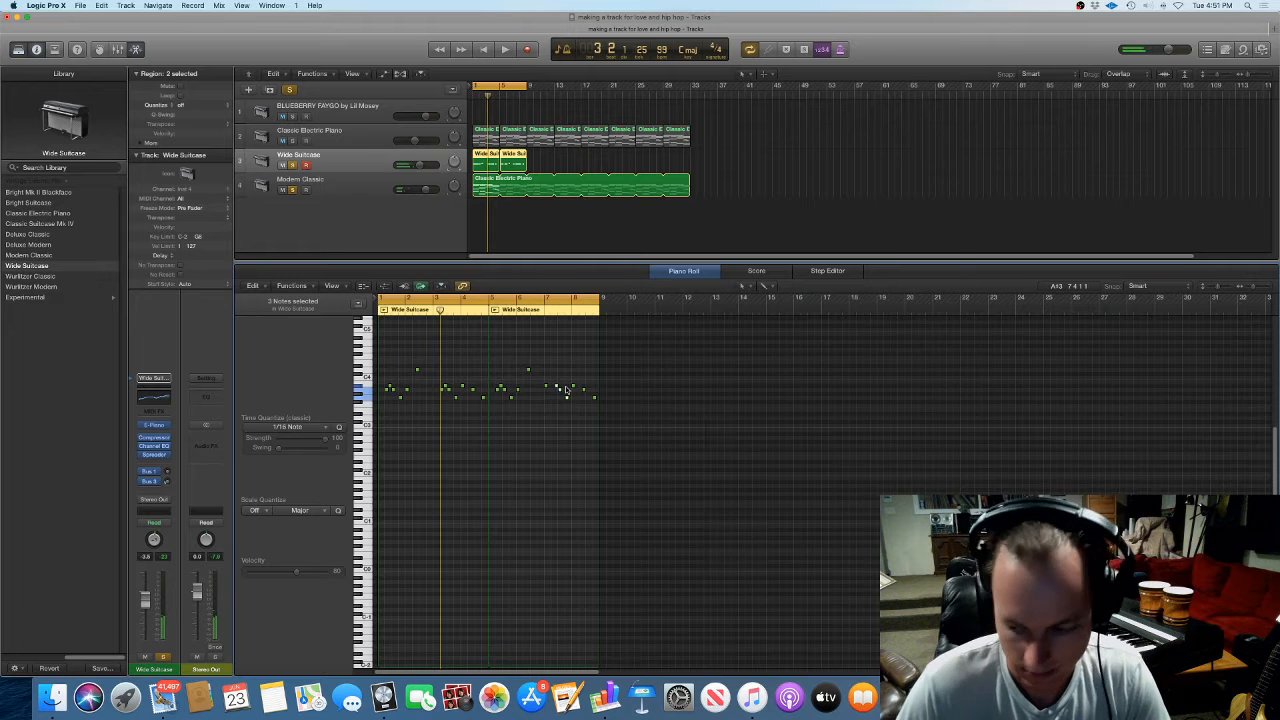
click(557, 399)
key(super+Right)
key(super+Right)
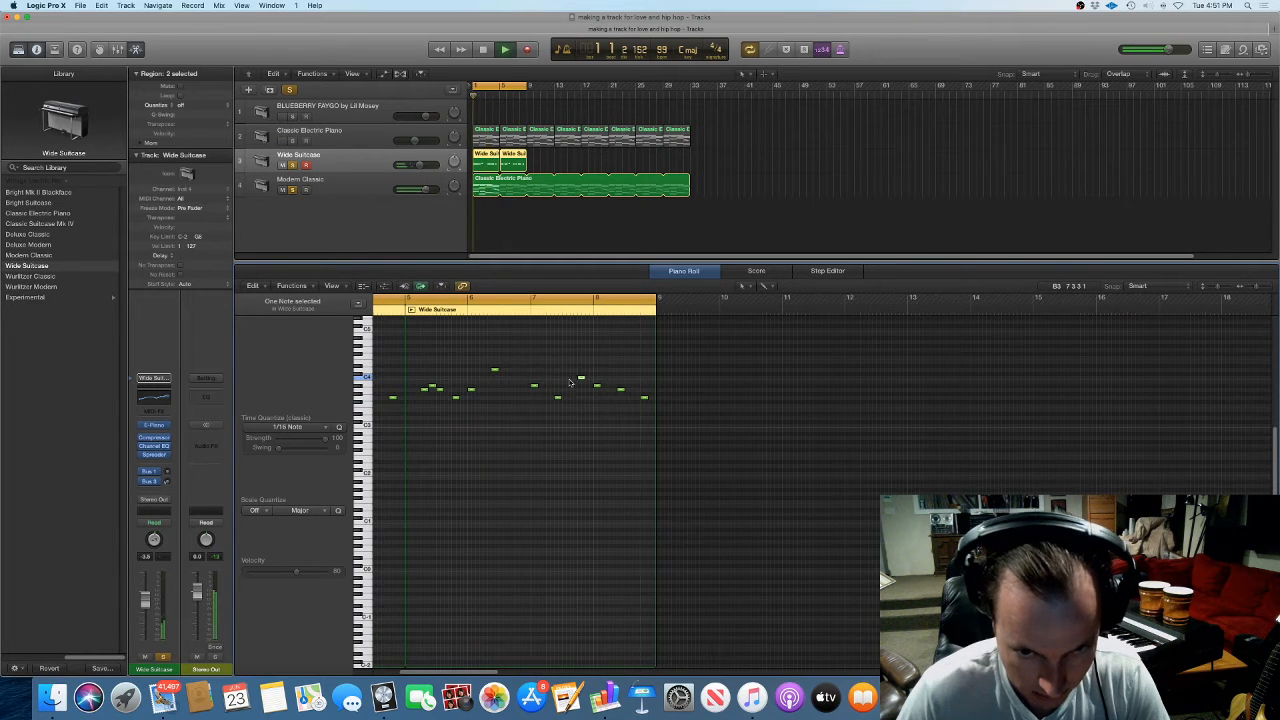
Join the two Wide Suitcase regions into one eight-bar region and repeat it up to bar 33
key(super+Left)
key(super+Left)
key(super+Left)
drag(548, 169, 608, 166)
key(super+j)
drag(609, 165, 663, 168)
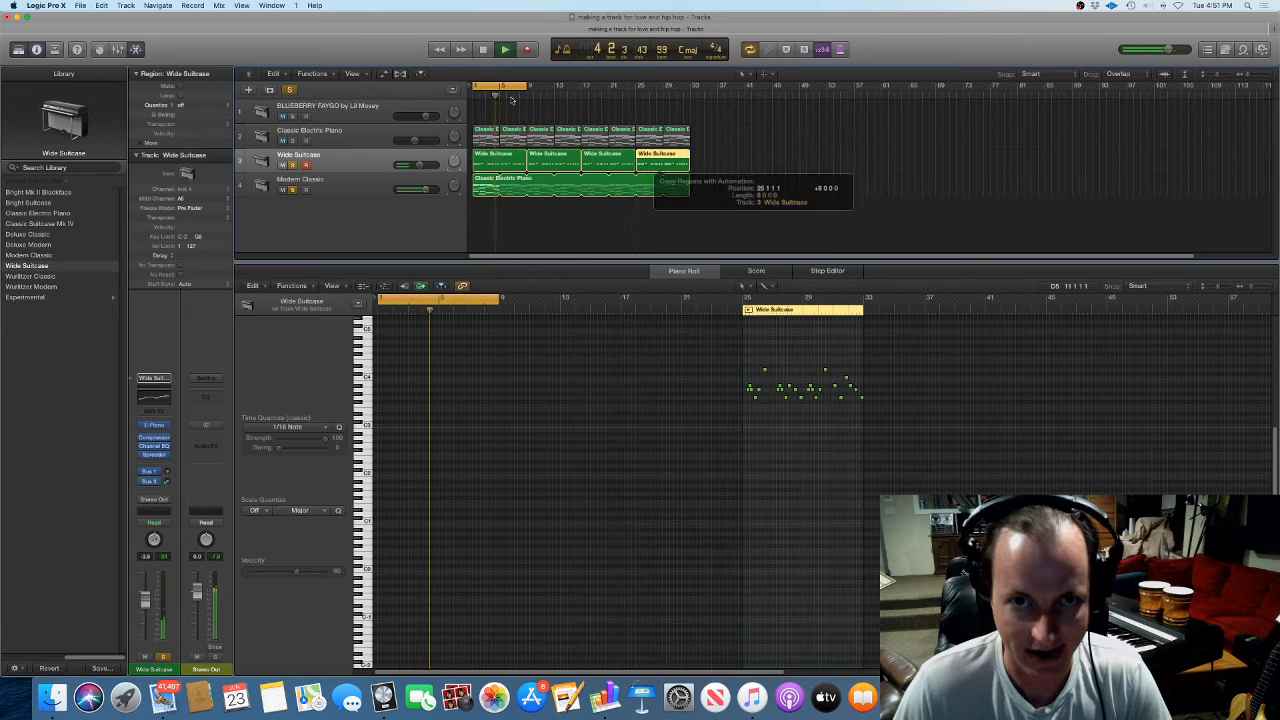
Move the cycle range to bars 9–17 and add a software instrument track with the LoFi Glitch drum kit
key(space)
drag(522, 87, 577, 88)
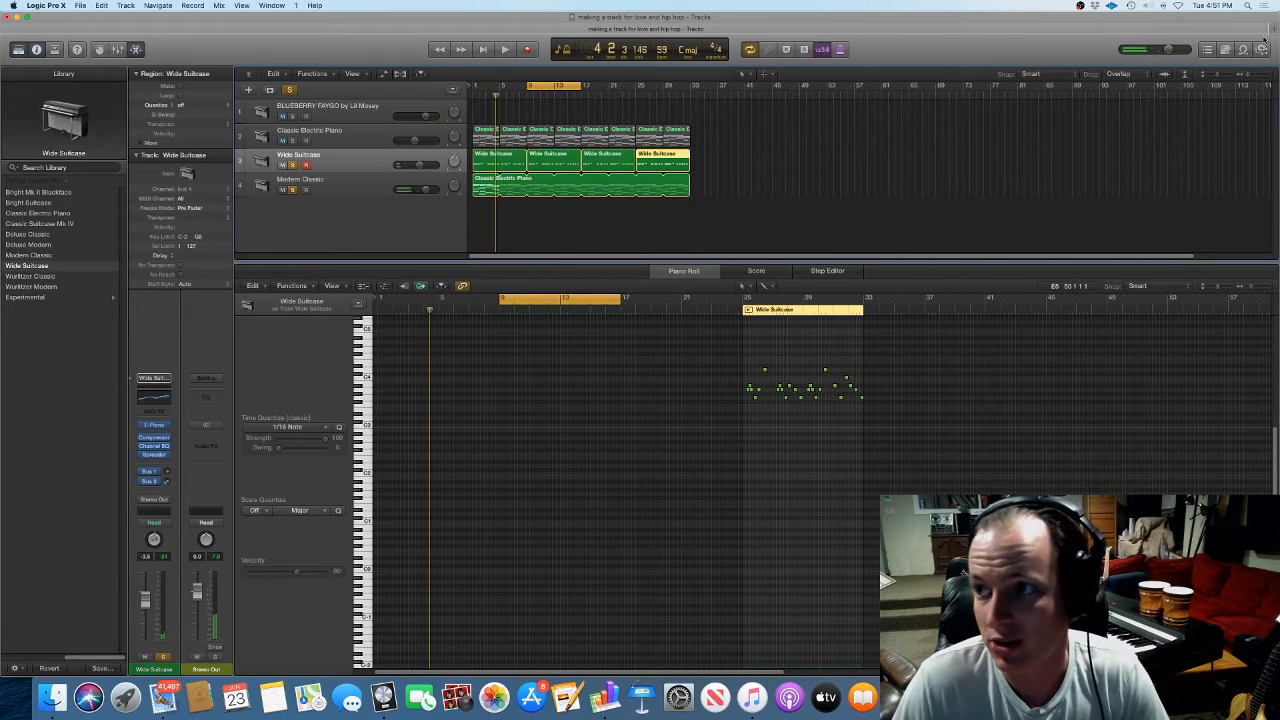
click(246, 89)
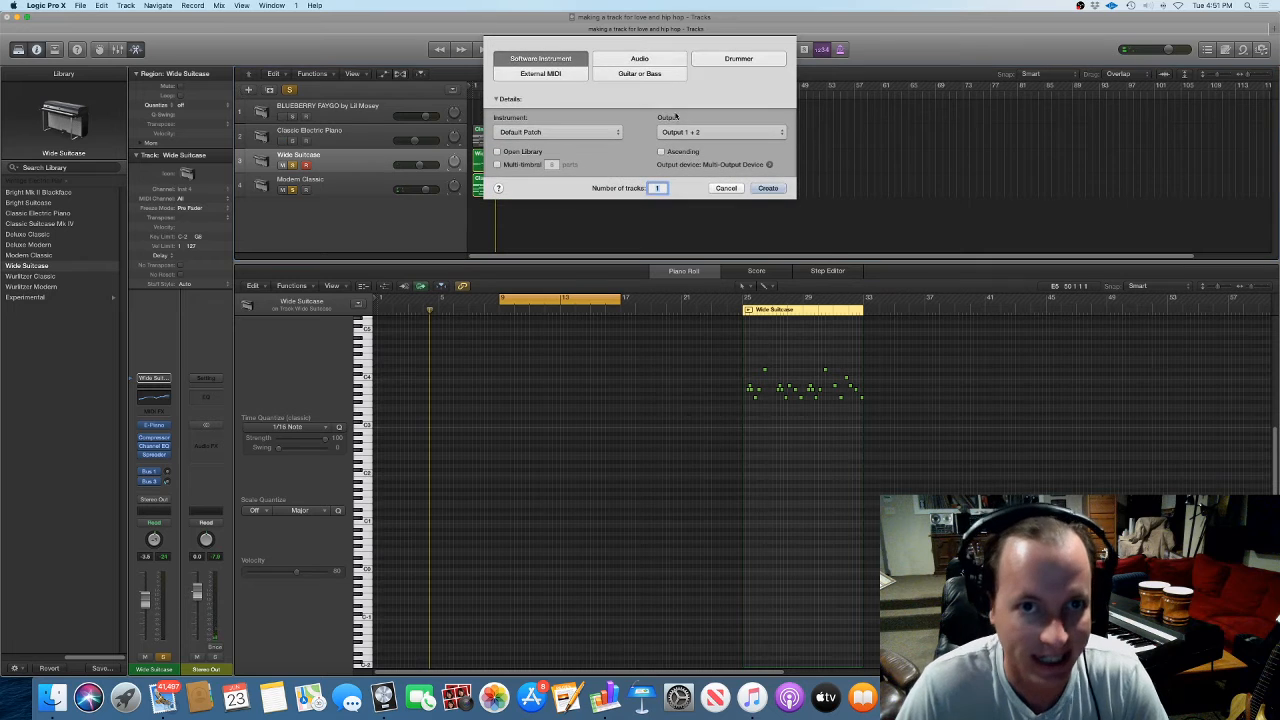
click(767, 188)
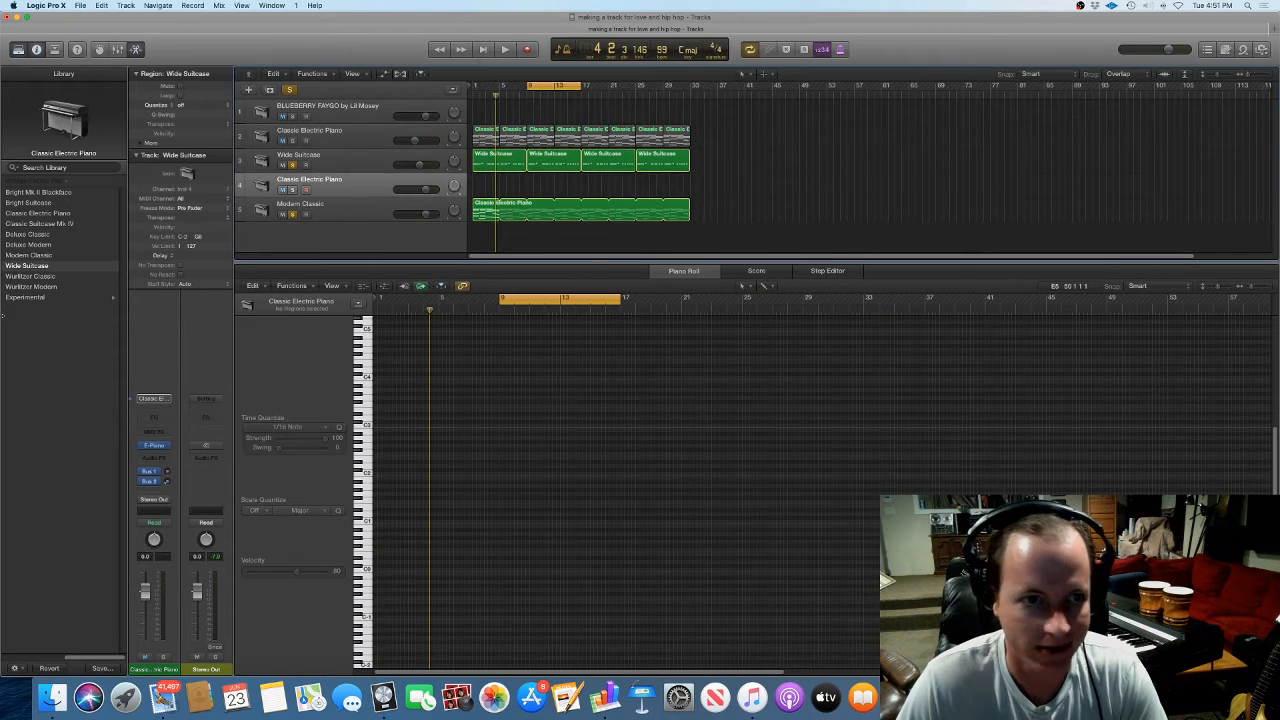
click(40, 182)
click(30, 214)
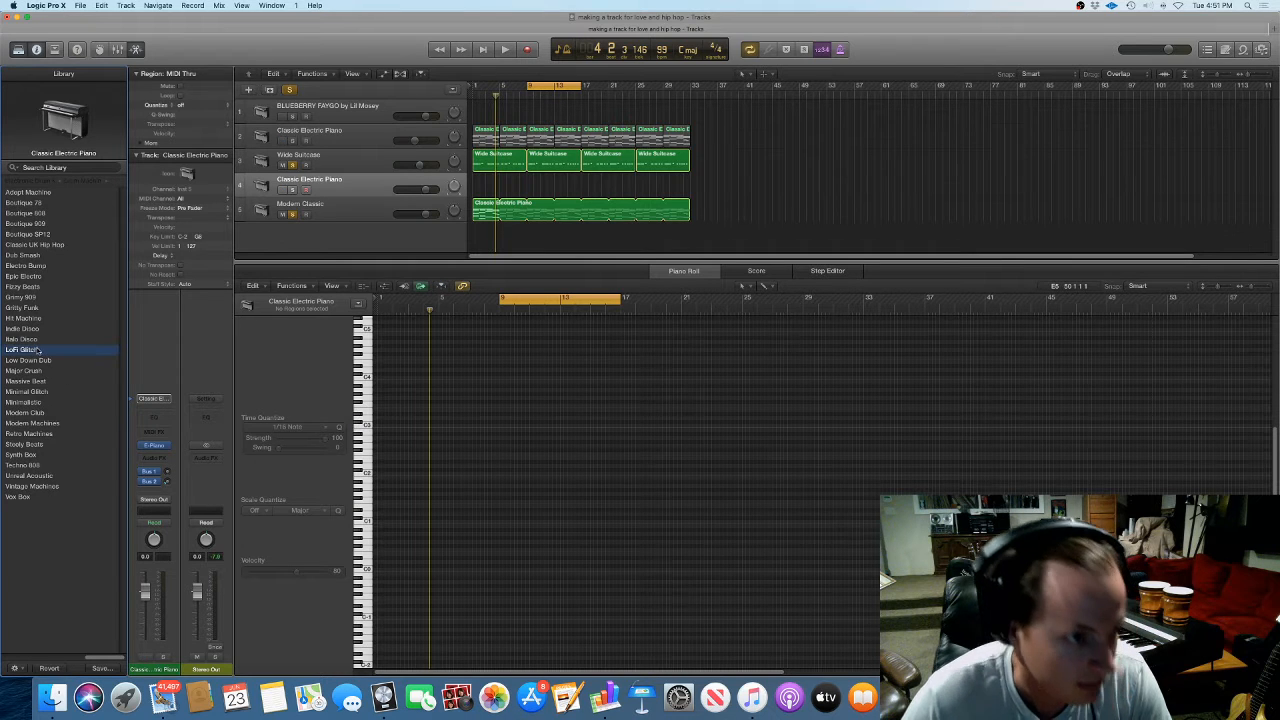
Create an empty MIDI region at bar 9 on the LoFi Glitch track and extend it to eight bars
right_click(527, 186)
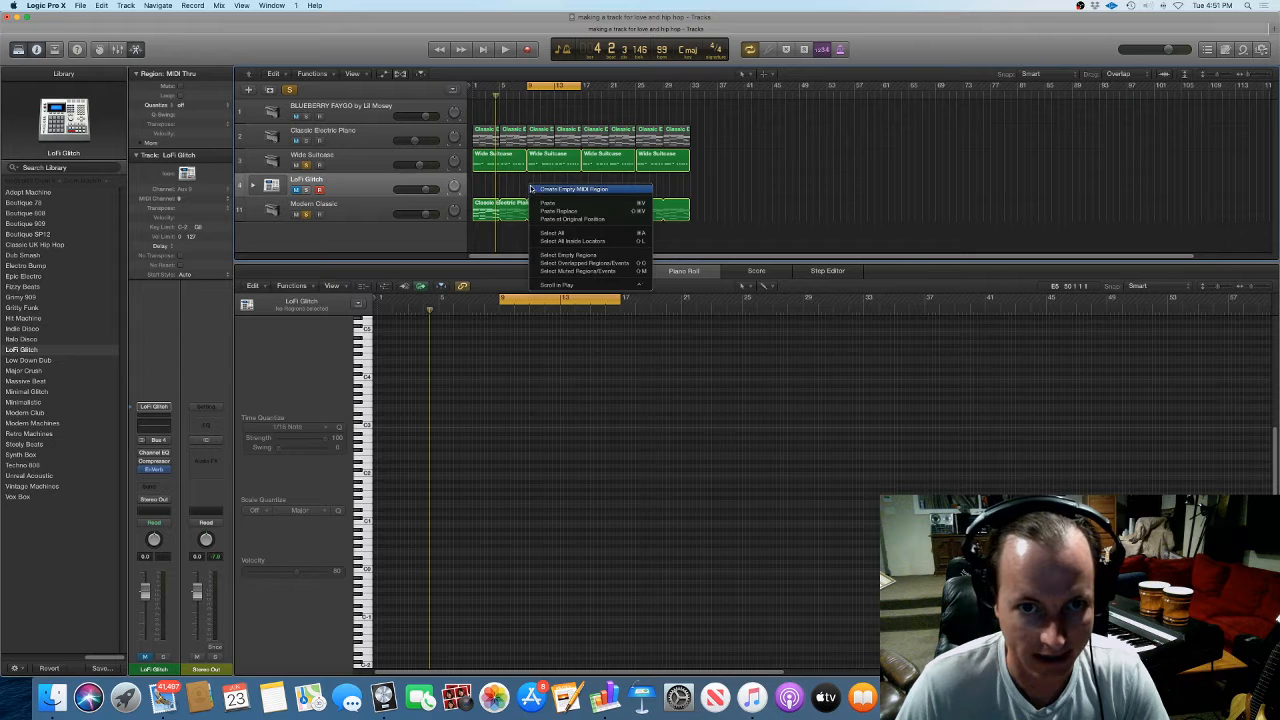
click(531, 191)
drag(531, 189, 580, 189)
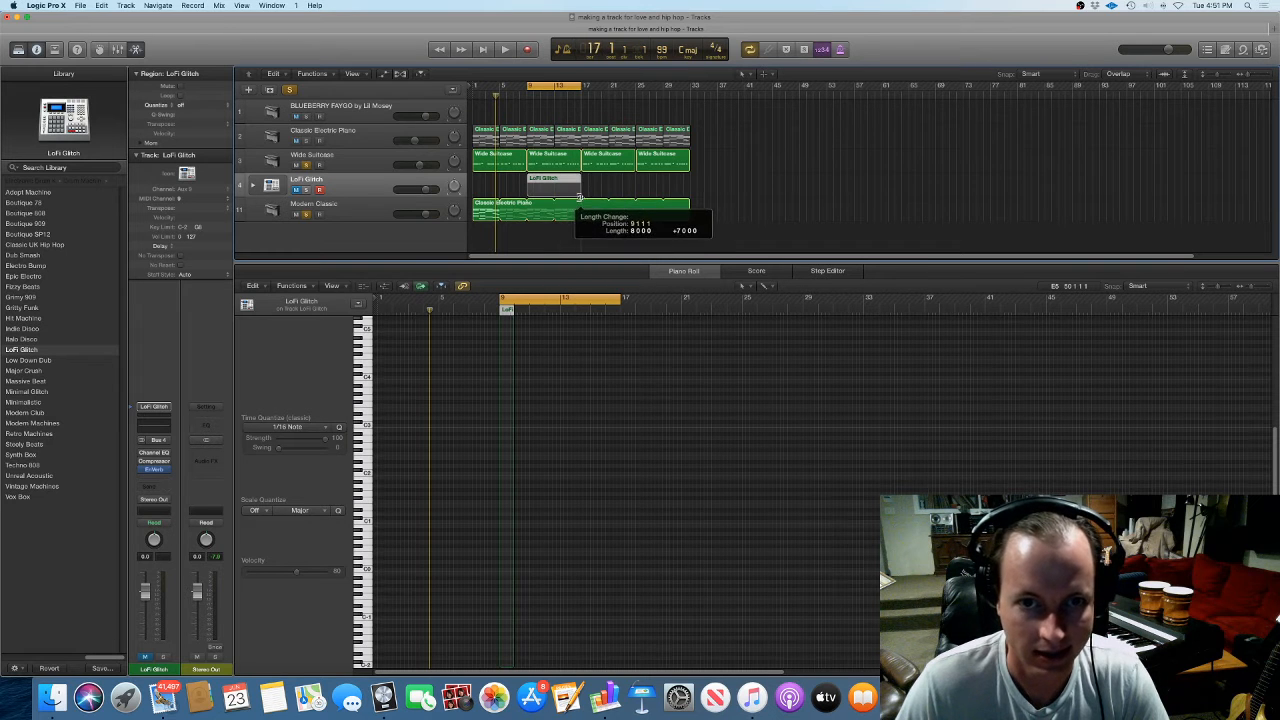
key(space)
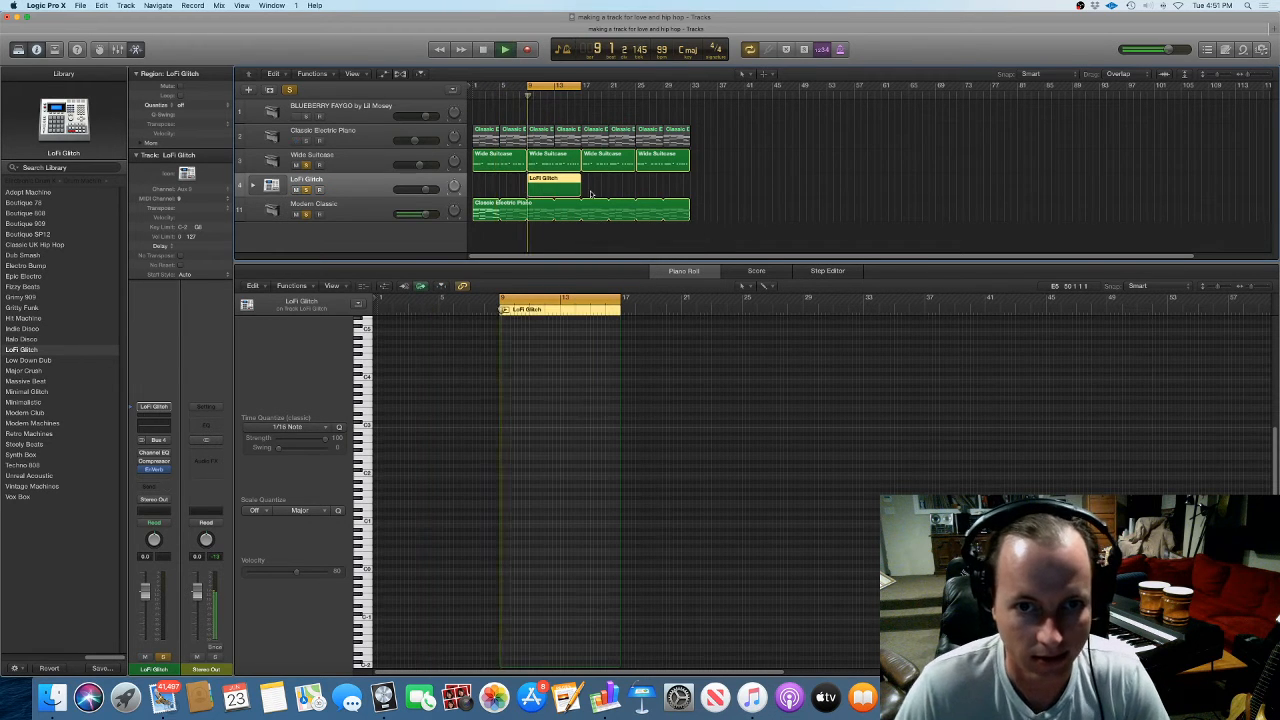
Program a two-bar drum pattern in bars 9 and 10, alternating C1 kicks with D1 snares on beat 3
scroll(479, 563, up, 5)
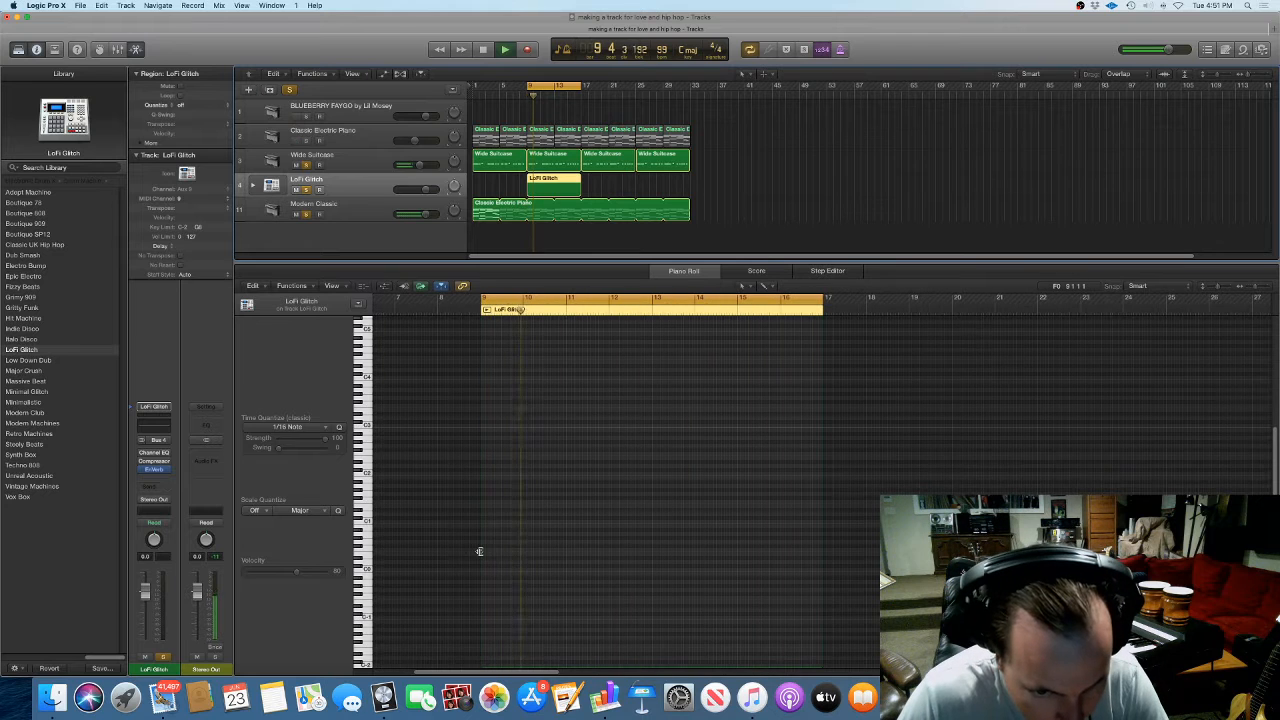
drag(490, 528, 492, 529)
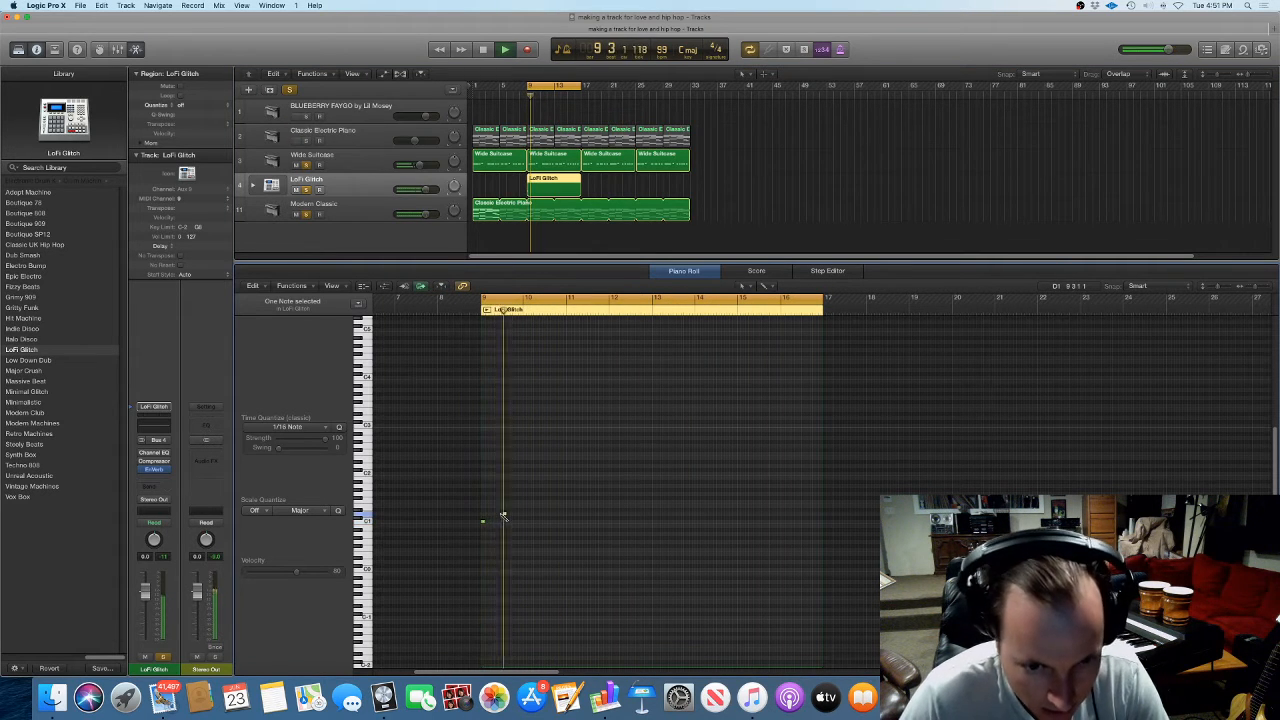
click(503, 514)
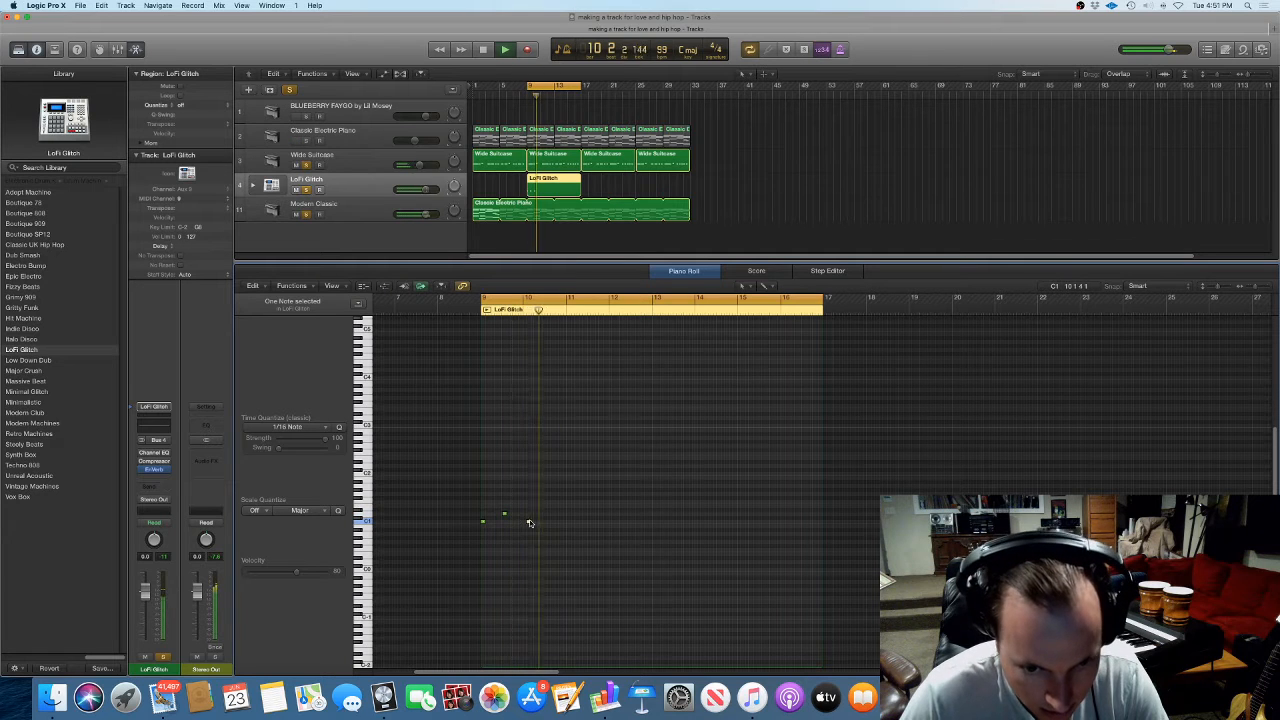
drag(530, 524, 531, 524)
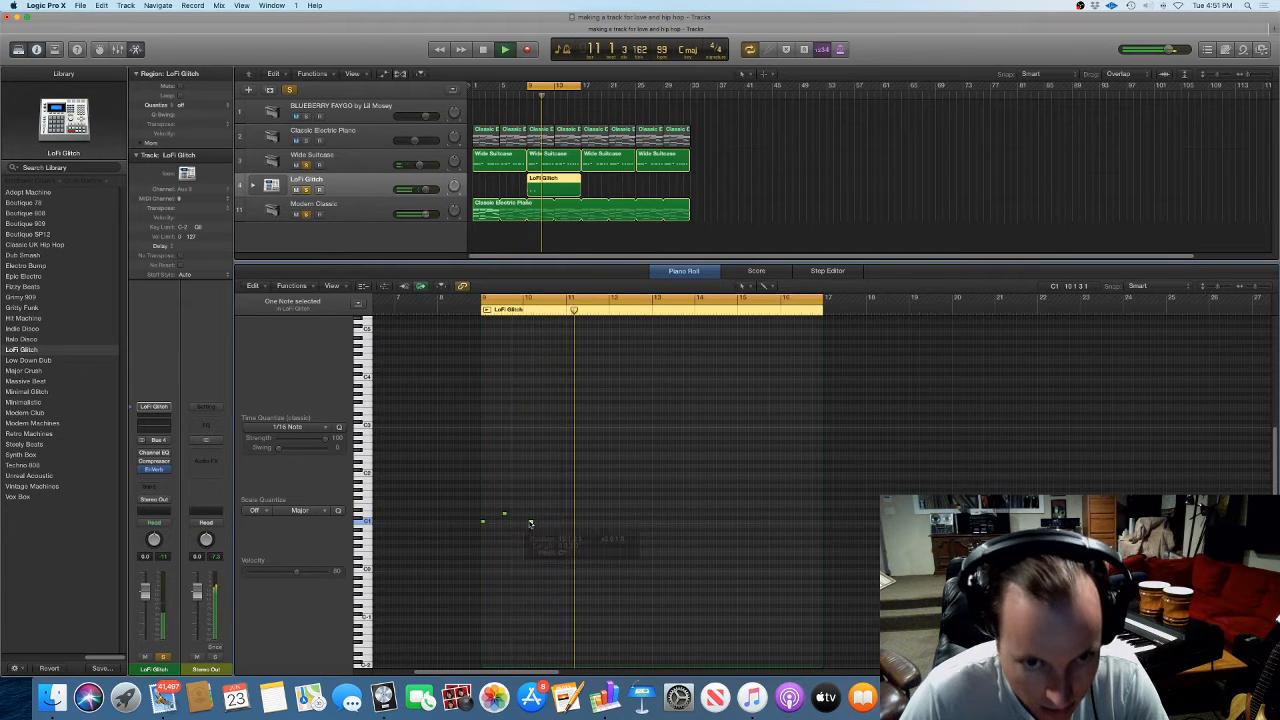
key(super+Right)
key(super+Right)
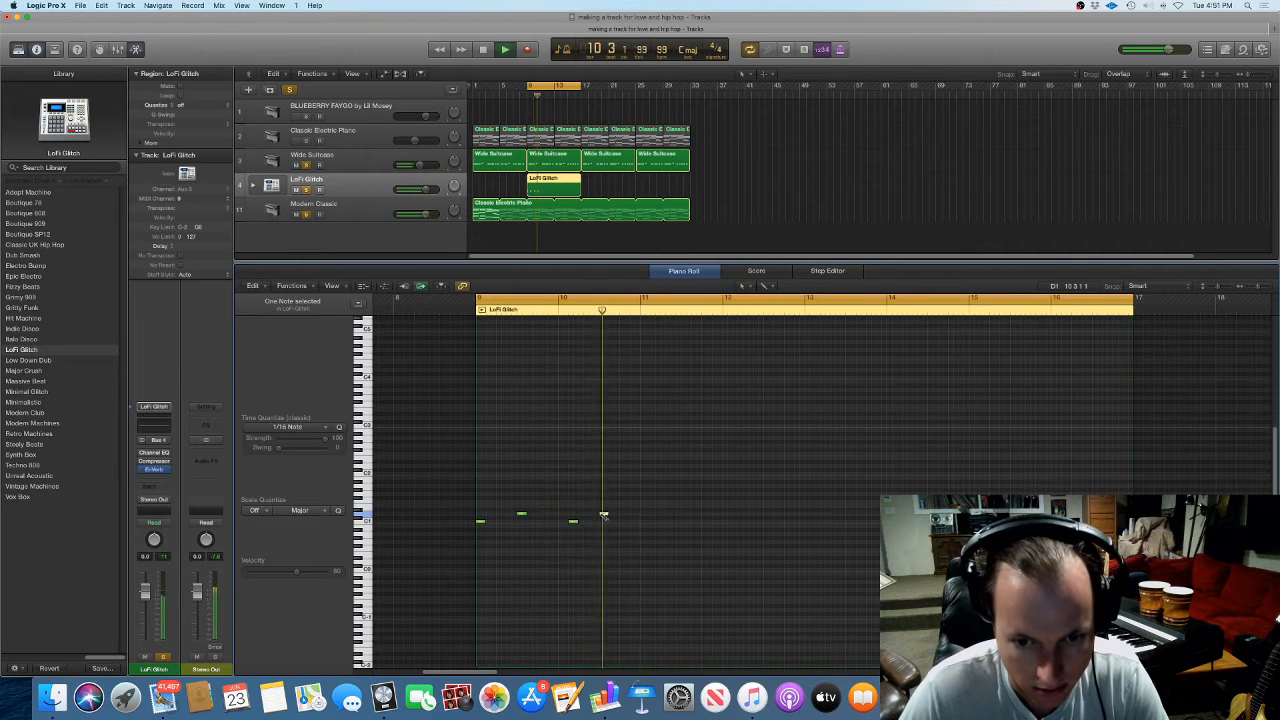
Copy the LoFi Glitch kick and snare pattern to bar 11 and across the remaining bars from bar 13
drag(655, 552, 645, 523)
click(812, 570)
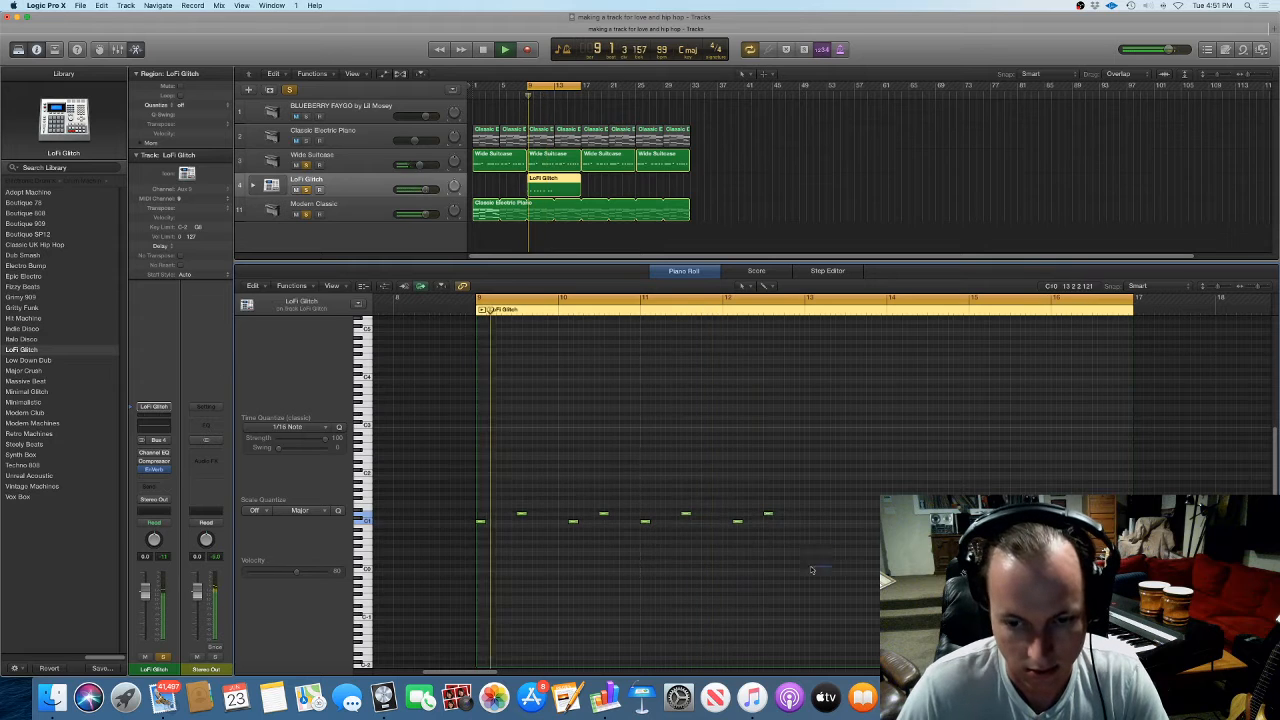
drag(812, 570, 809, 523)
click(793, 556)
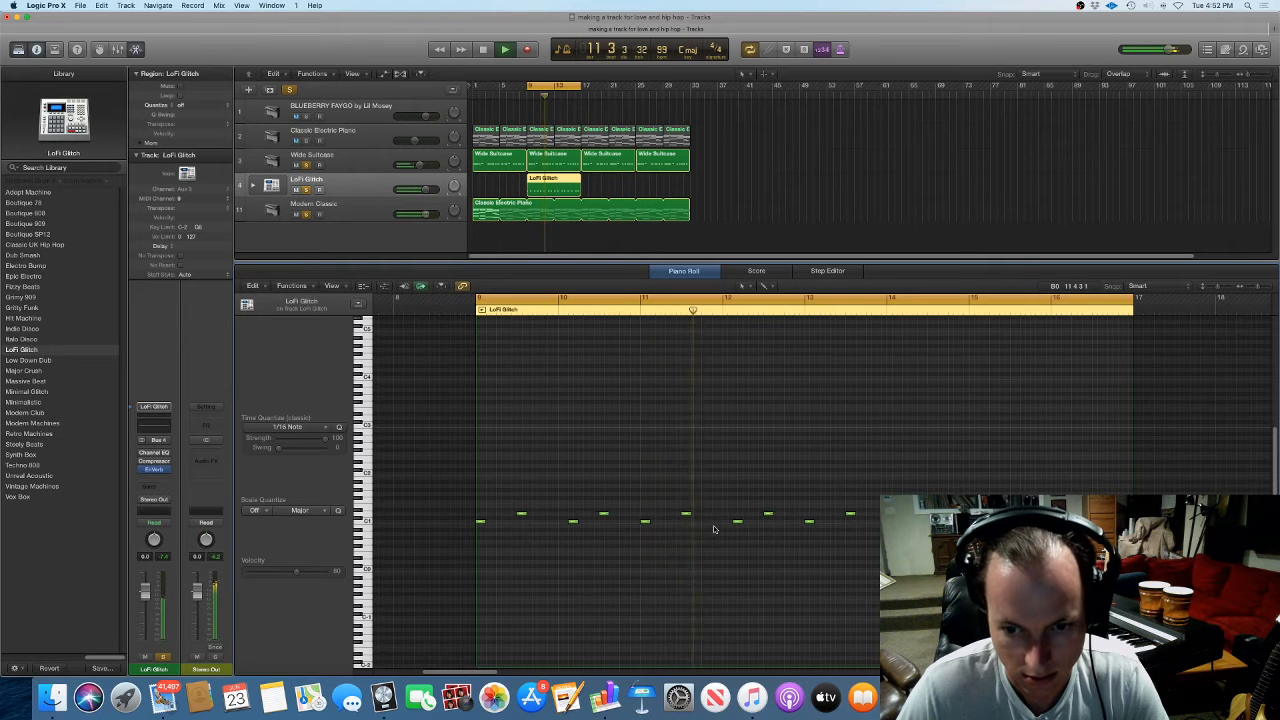
Add extra C1 kick notes at the end of bar 11 and around beat 2 of bar 12
click(716, 522)
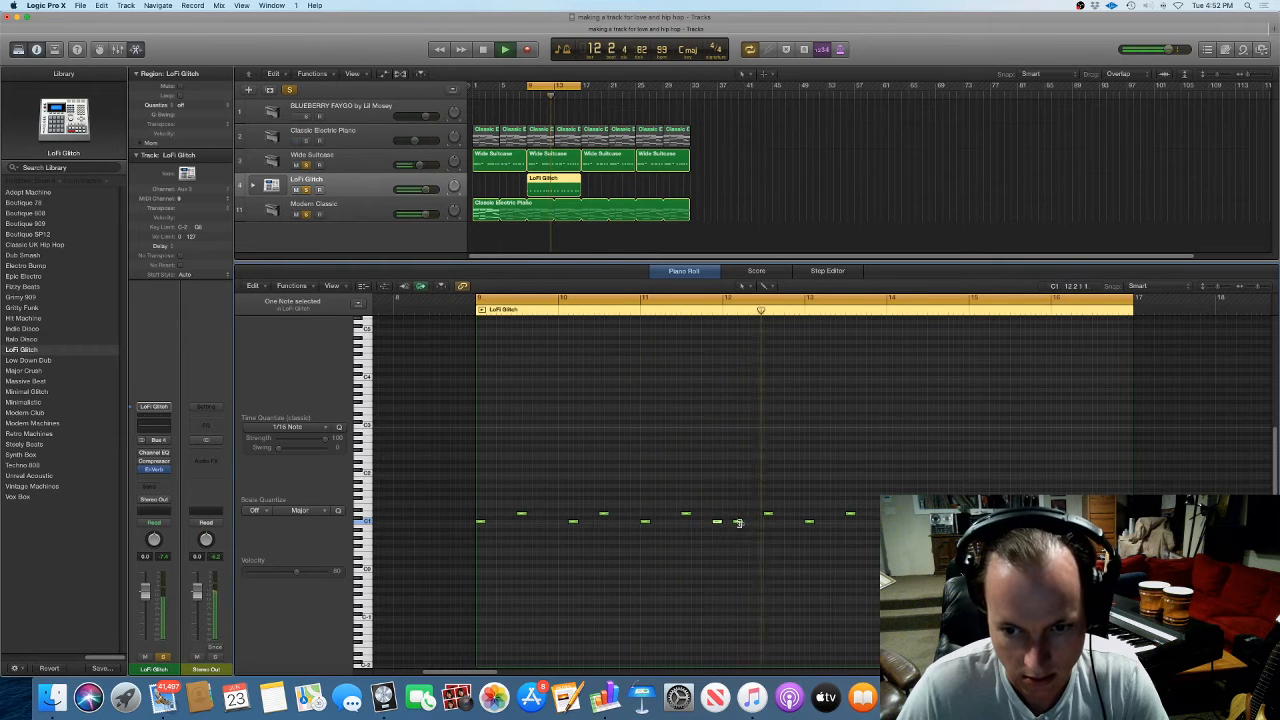
super+click(754, 522)
drag(754, 522, 760, 523)
key(super+Left)
key(super+Left)
key(space)
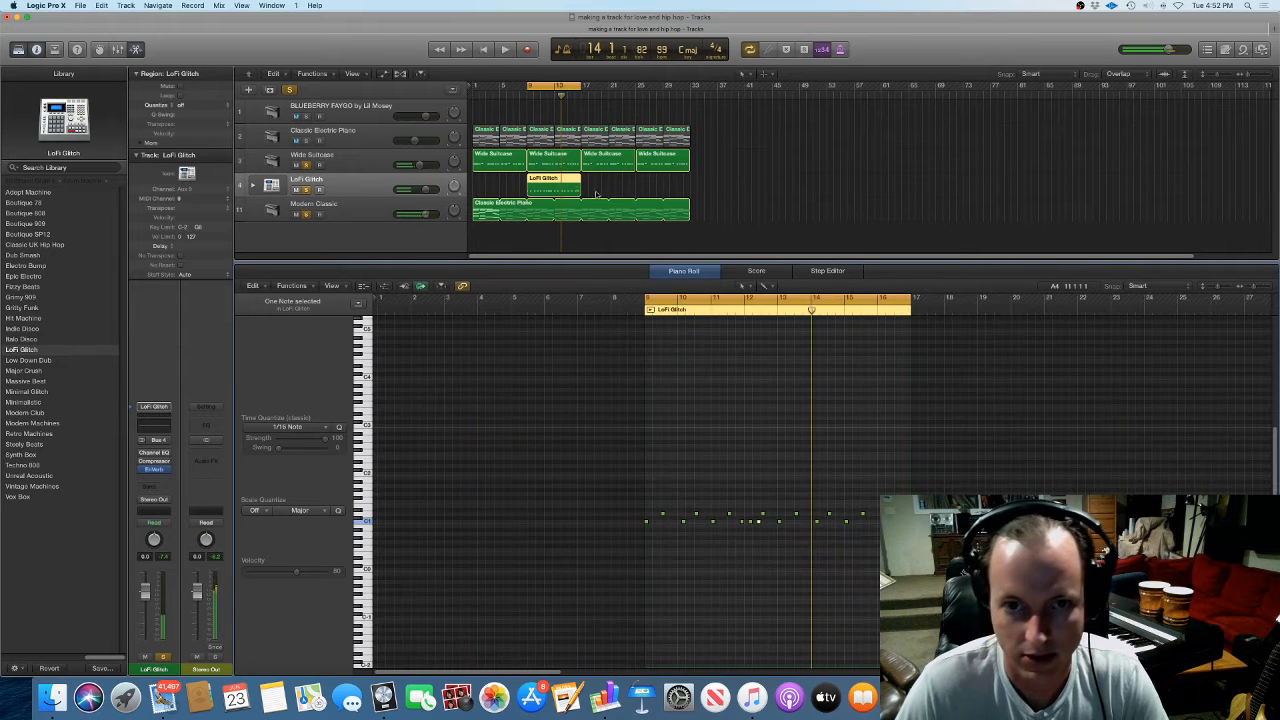
Shorten the LoFi Glitch region to four bars and copy it to bar 13
drag(578, 190, 553, 191)
drag(542, 190, 568, 191)
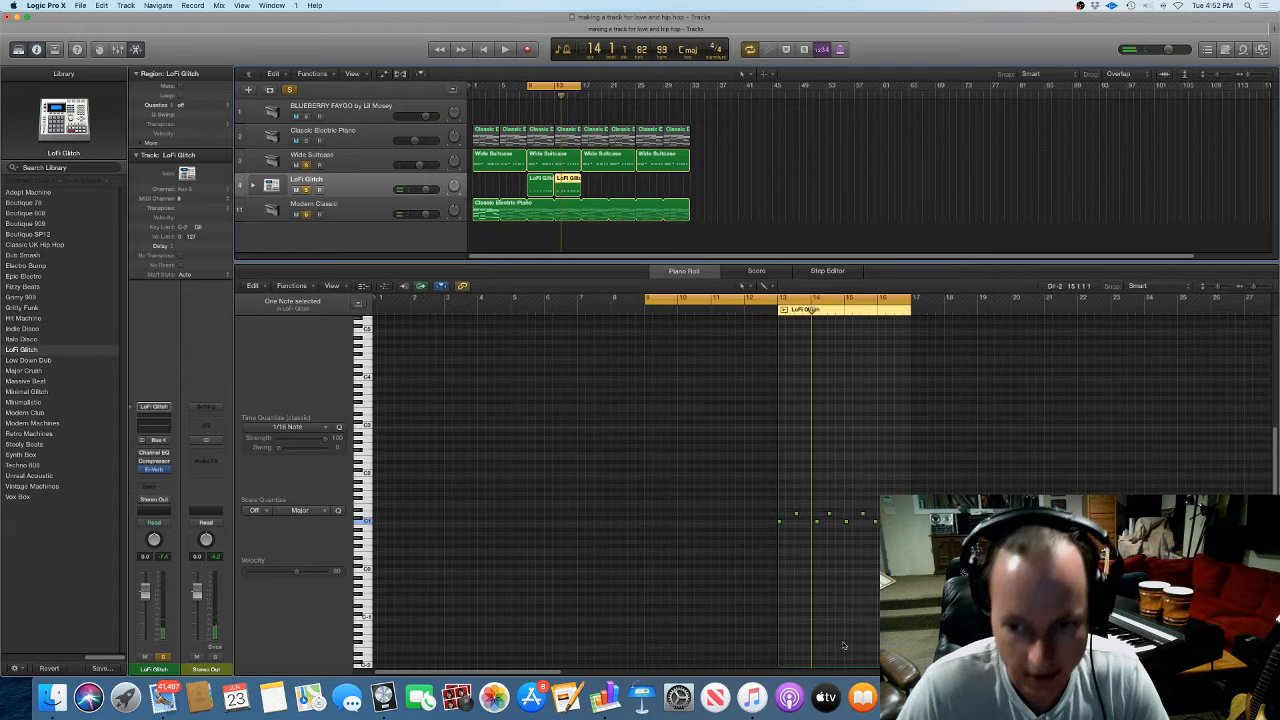
Build a two-bar row of repeated sixteenth notes above the snare row in bars 13 and 14 of the LoFi Glitch region
super+click(781, 498)
mouse_move(780, 500)
mouse_down()
mouse_move(780, 540)
mouse_move(783, 478)
mouse_move(779, 492)
mouse_up()
key(super+Right)
key(super+Right)
key(super+Right)
key(super+Right)
key(super+Right)
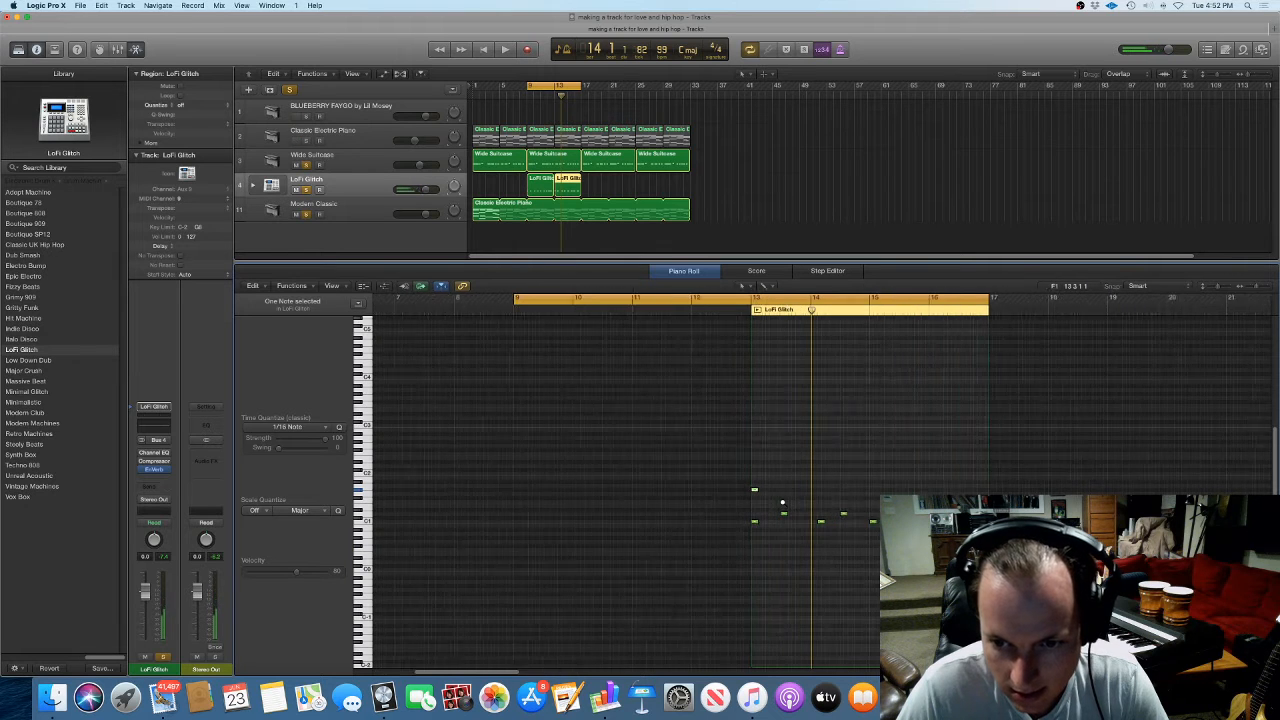
drag(670, 490, 705, 497)
mouse_move(757, 500)
mouse_down()
mouse_move(646, 489)
mouse_move(742, 493)
mouse_up()
drag(857, 496, 813, 493)
drag(987, 496, 632, 486)
Duplicate the two-bar row of sixteenth notes into bars 15 and 16
key(super+Left)
key(super+Left)
key(super+Left)
key(super+Left)
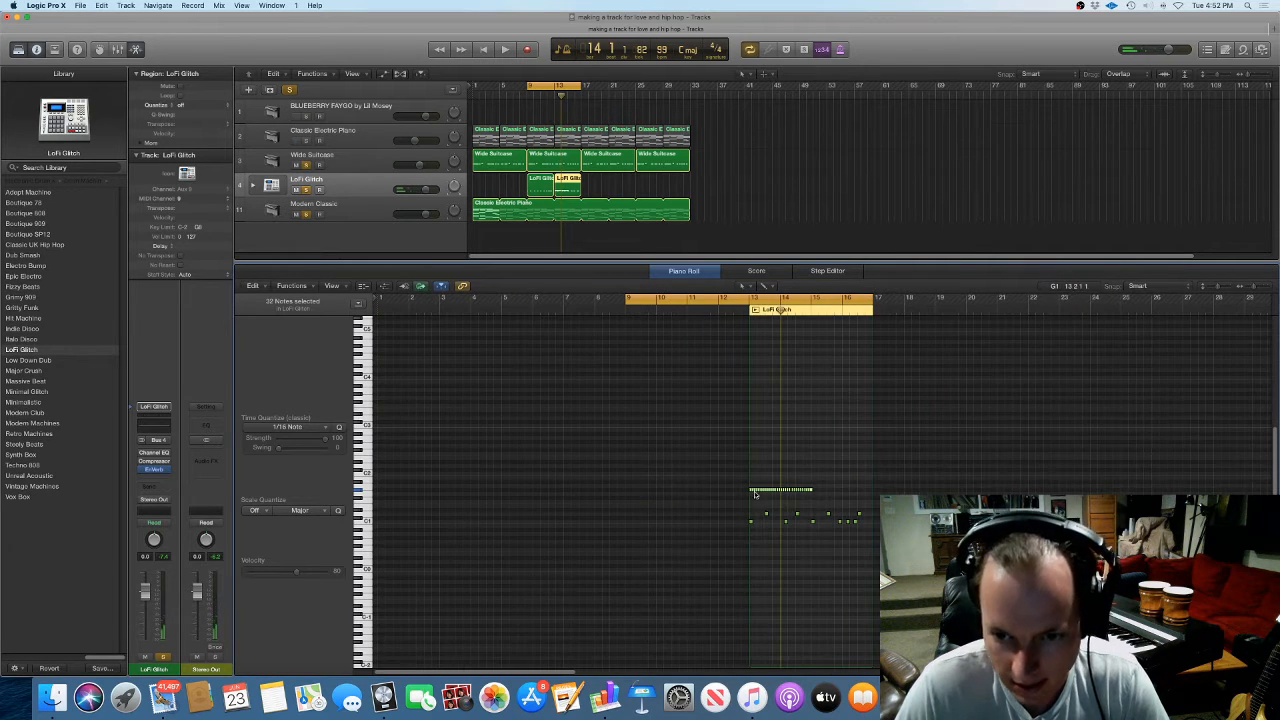
drag(752, 492, 814, 493)
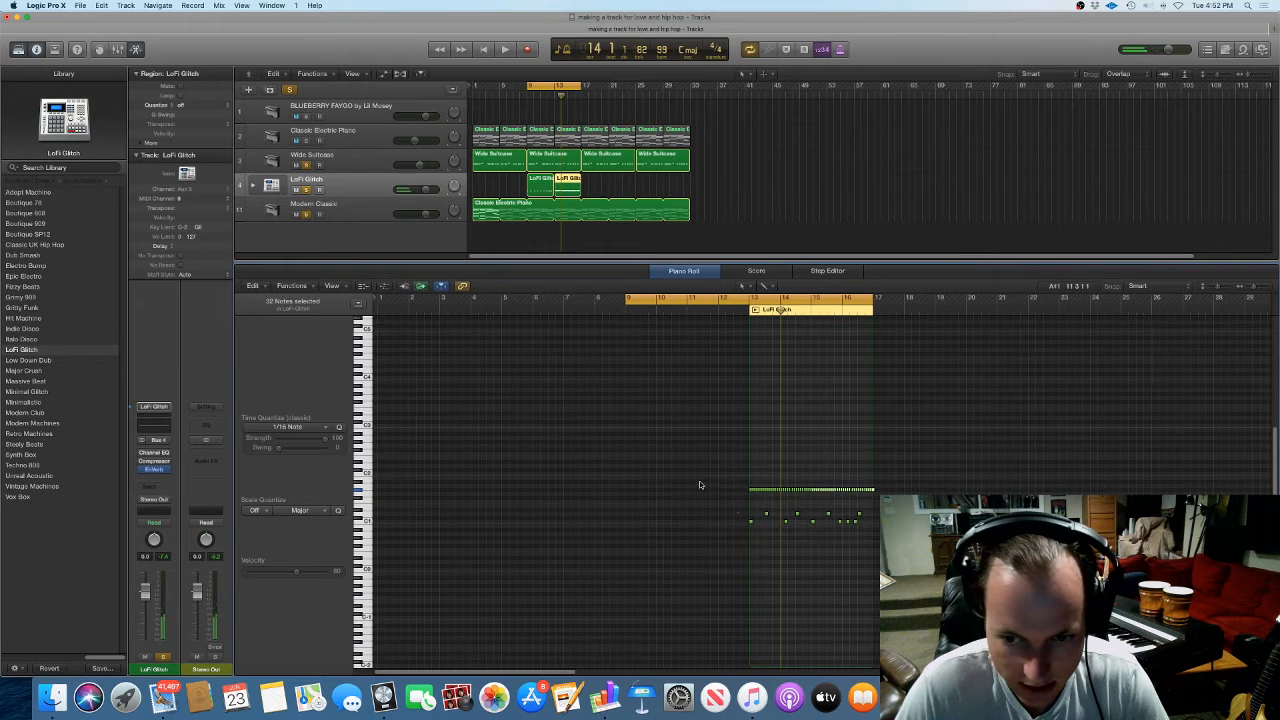
Slope the note velocities steadily downward from bar 13 to the end of bar 16 and play back the result
drag(700, 476, 922, 497)
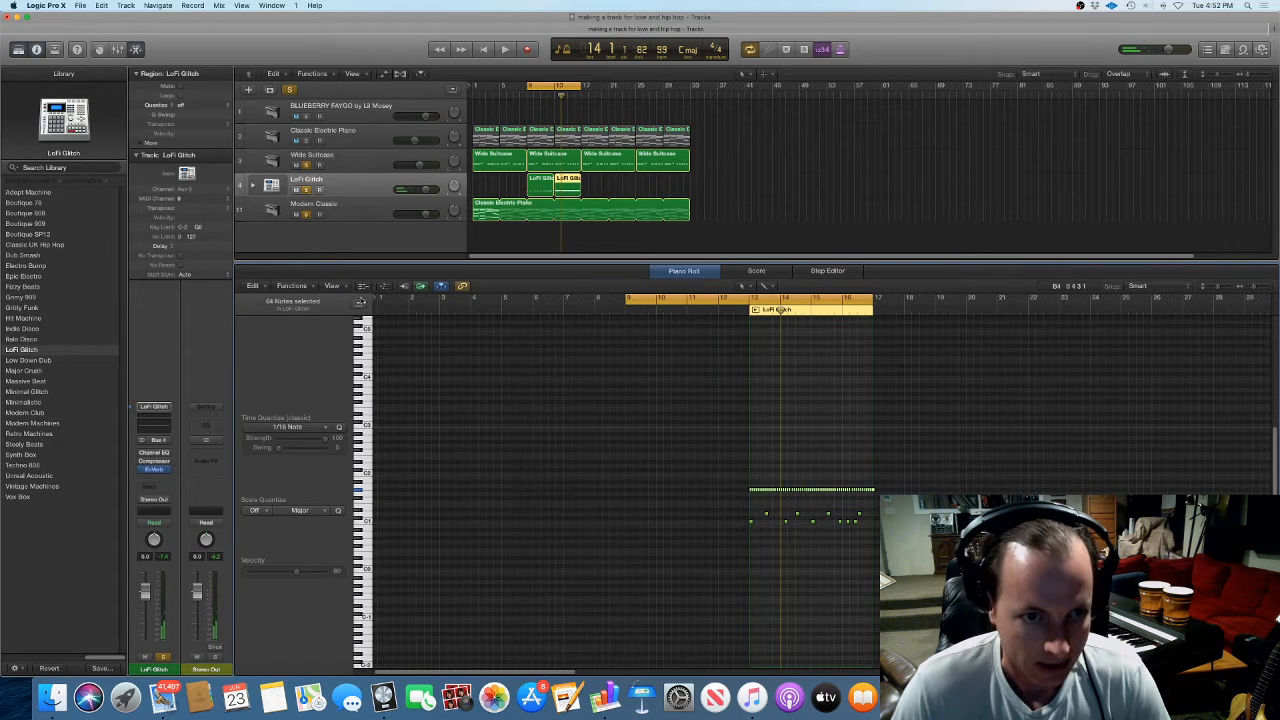
click(384, 287)
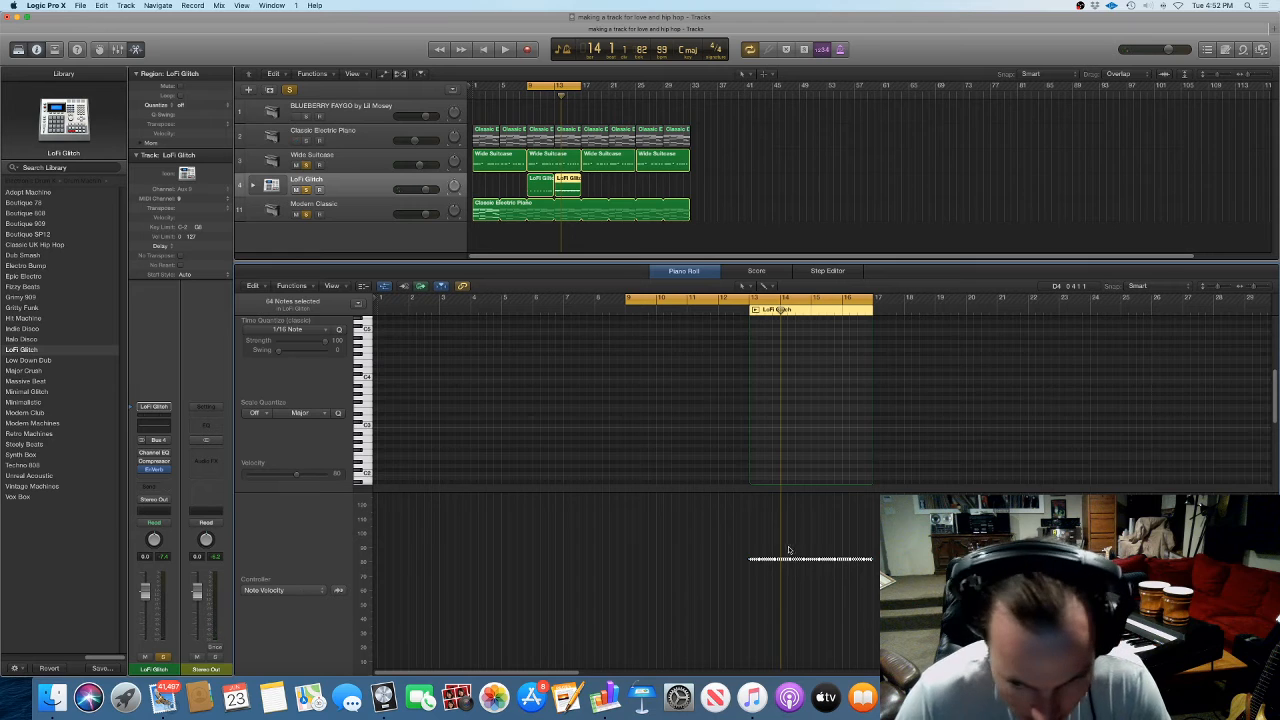
drag(751, 563, 862, 524)
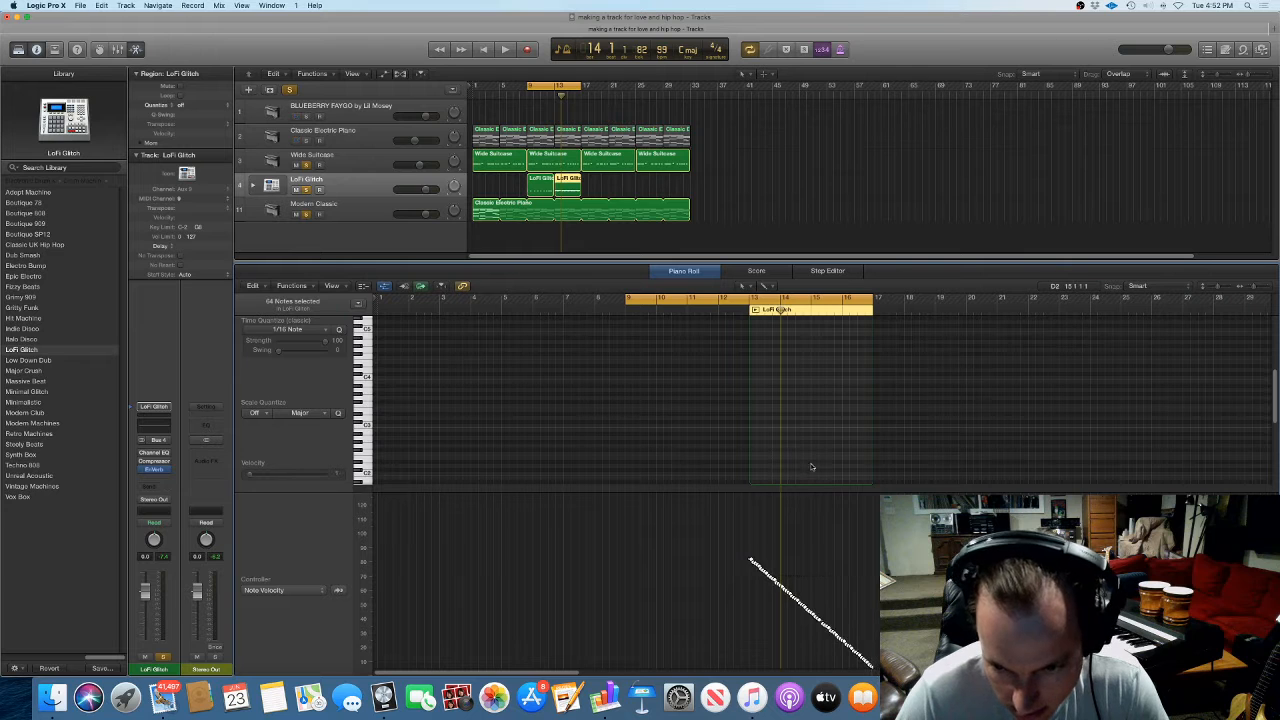
click(568, 182)
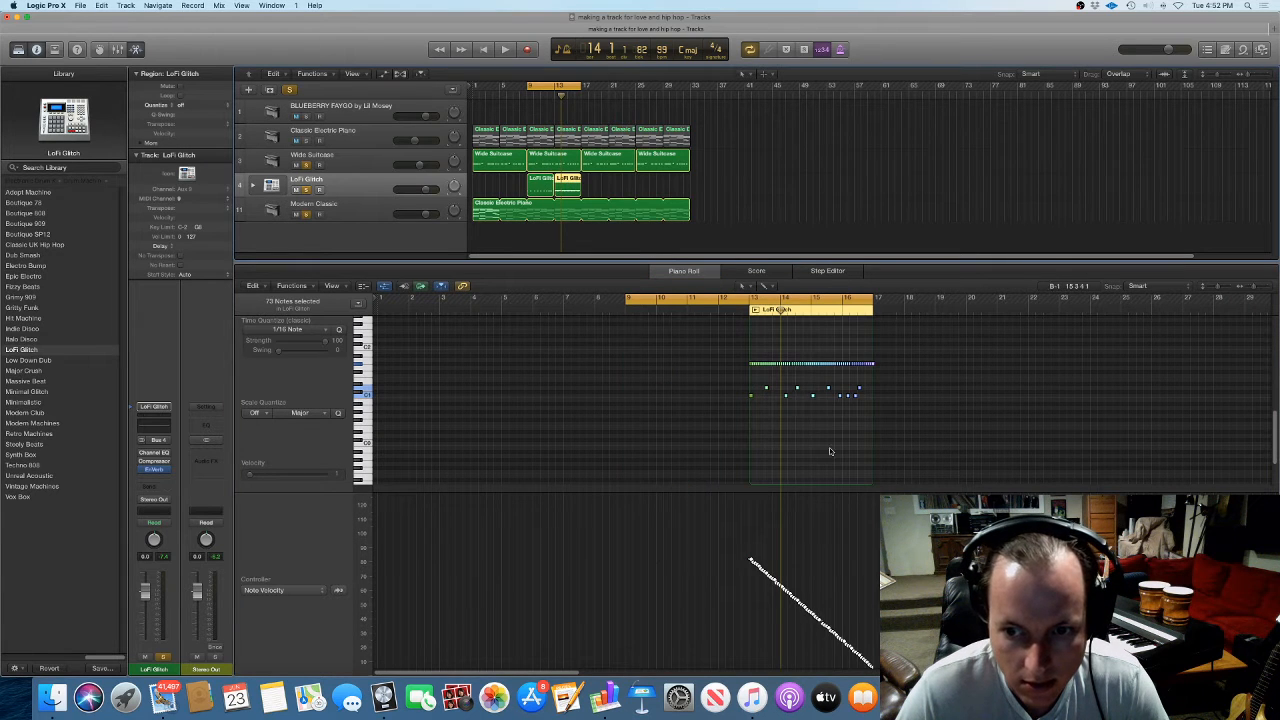
click(829, 451)
key(space)
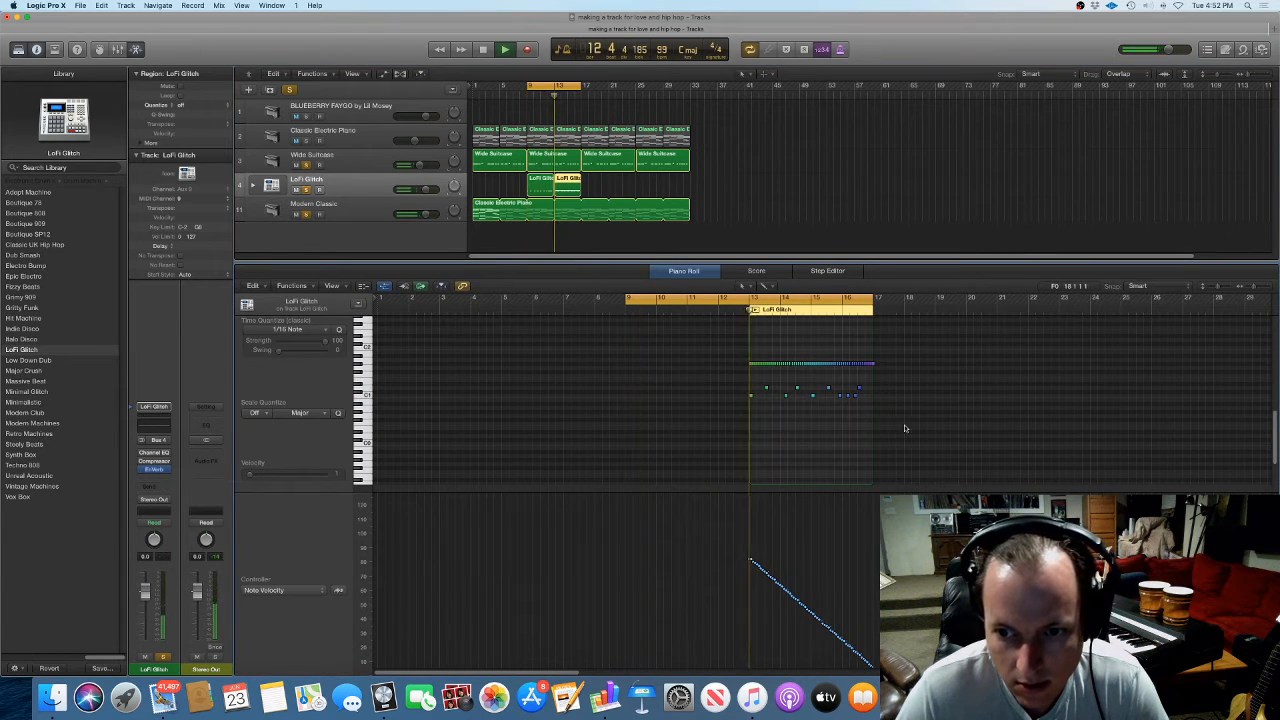
Raise the velocity of the kick and snare notes in bars 13 to 16 above the descending ramp
drag(905, 428, 745, 380)
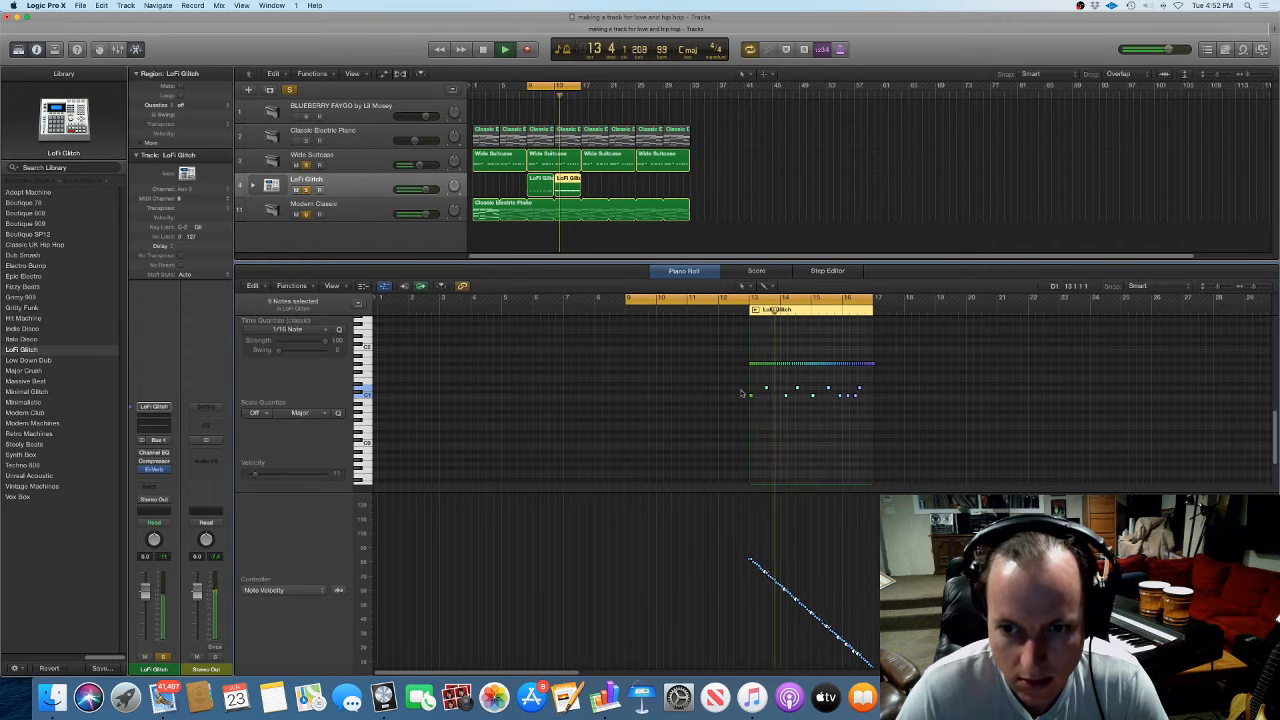
drag(262, 478, 288, 478)
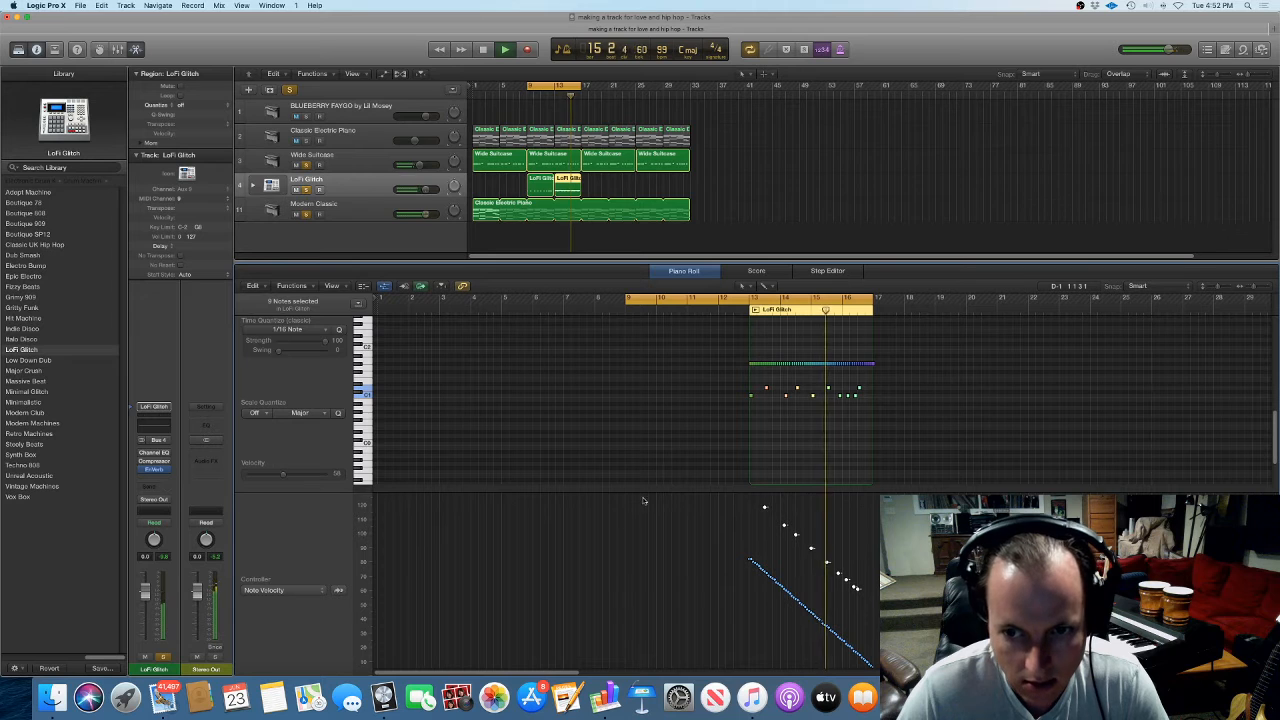
click(760, 459)
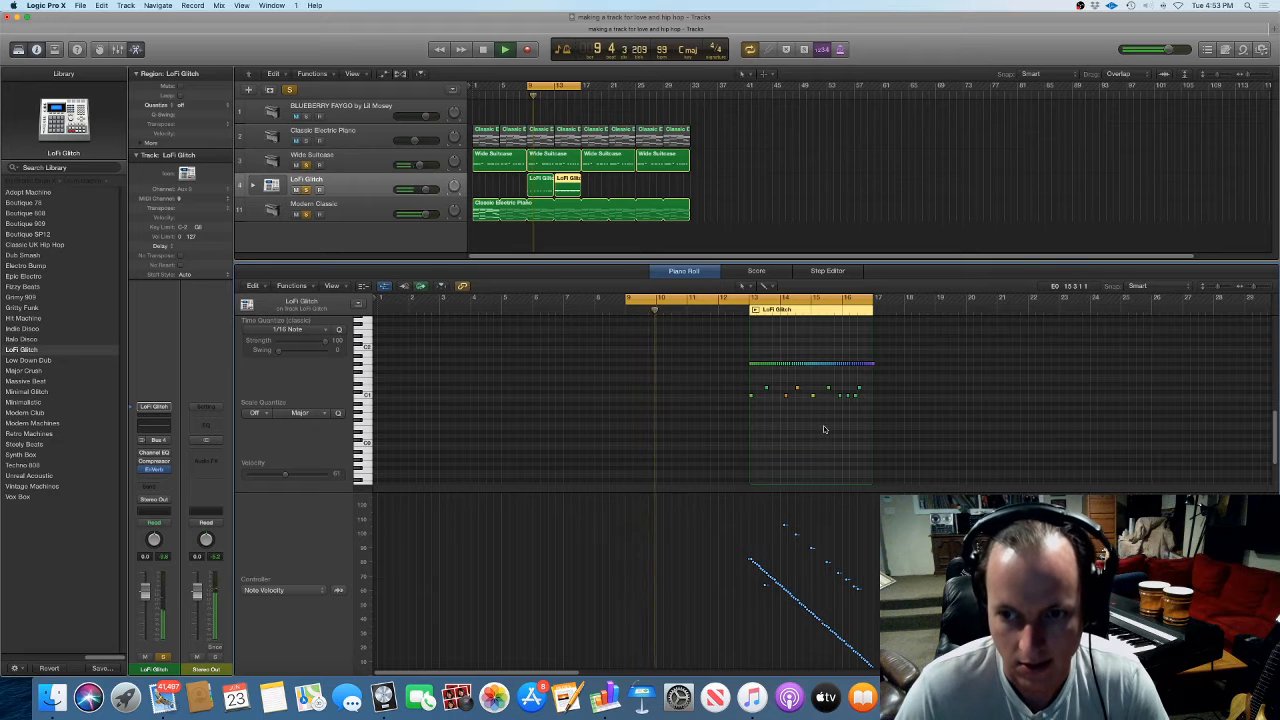
drag(823, 429, 866, 390)
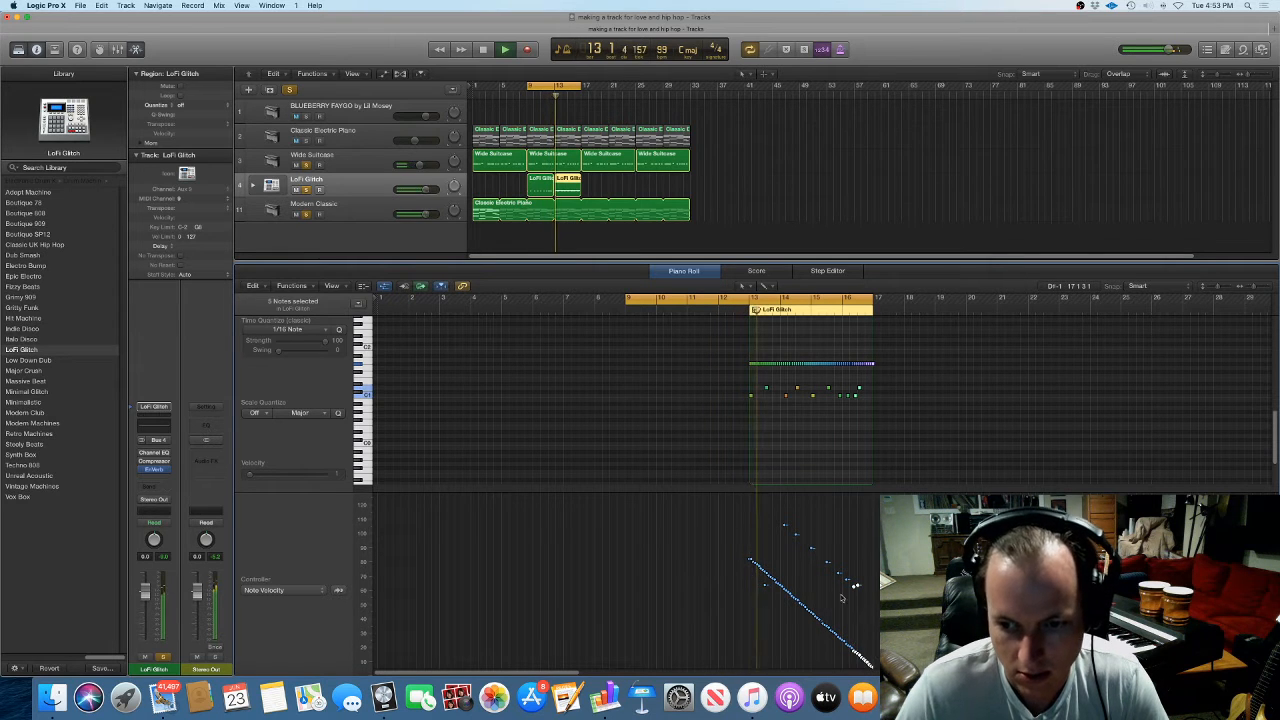
Copy the two four-bar LoFi Glitch regions to bars 17 and 21 and restart playback from the beginning
click(634, 186)
drag(571, 187, 622, 190)
click(470, 96)
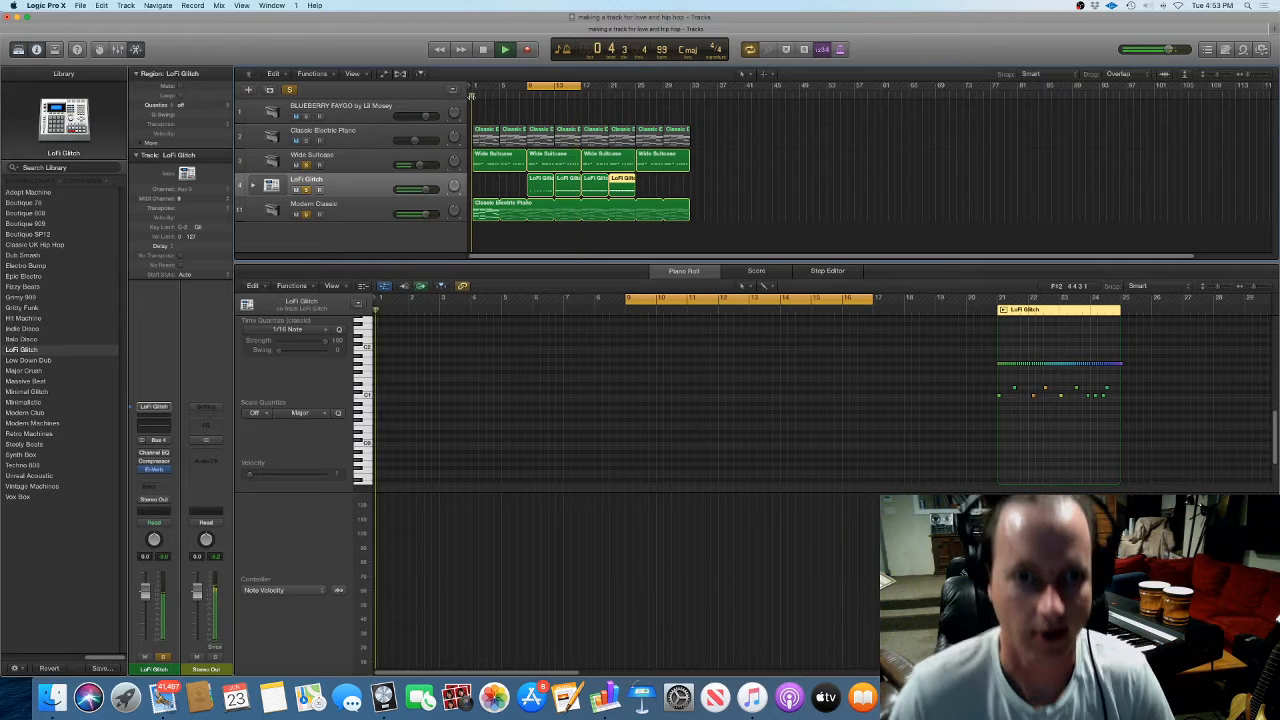
Copy LoFi Glitch regions to bar 5 and to bars 25 and 29, extending the drums to the end of the song
drag(544, 187, 517, 189)
drag(543, 190, 623, 194)
click(652, 193)
mouse_move(648, 192)
mouse_down()
mouse_move(577, 191)
mouse_move(647, 192)
mouse_up()
mouse_move(578, 86)
mouse_down()
mouse_move(558, 88)
mouse_move(580, 91)
mouse_up()
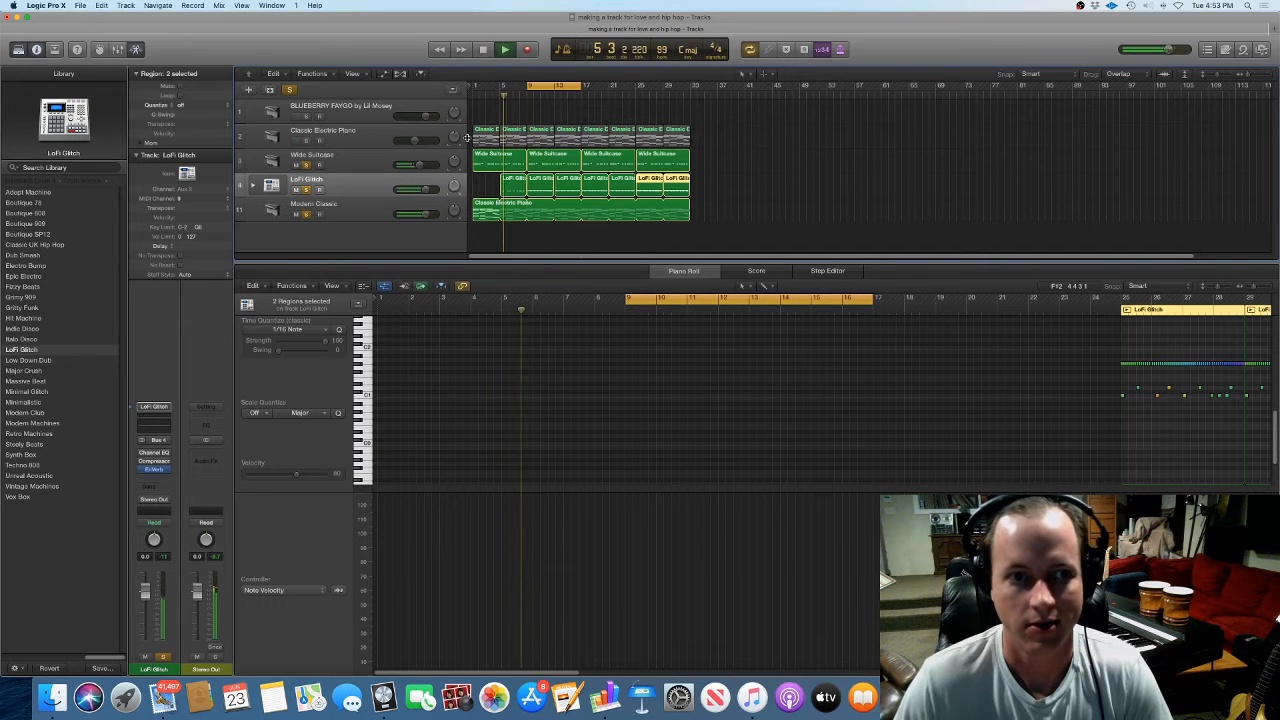
Create a software instrument track below Wide Suitcase and load the Subby Bass patch on it
click(315, 163)
click(249, 90)
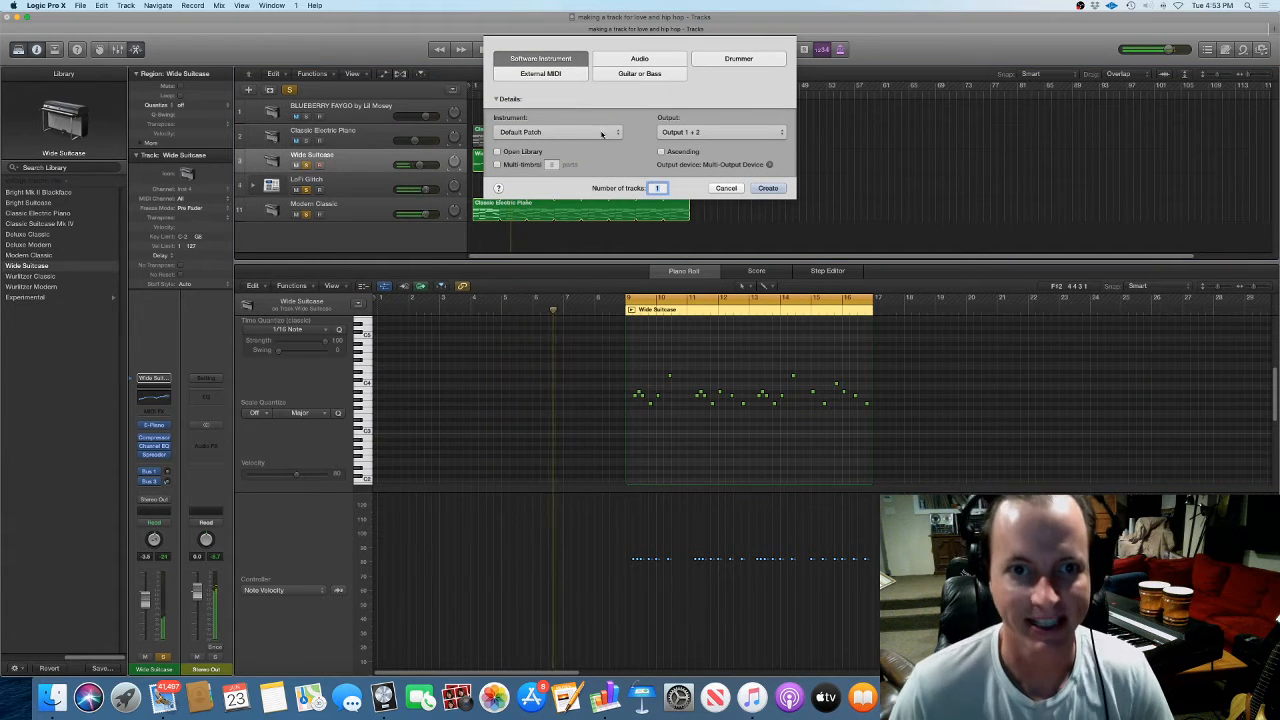
click(767, 188)
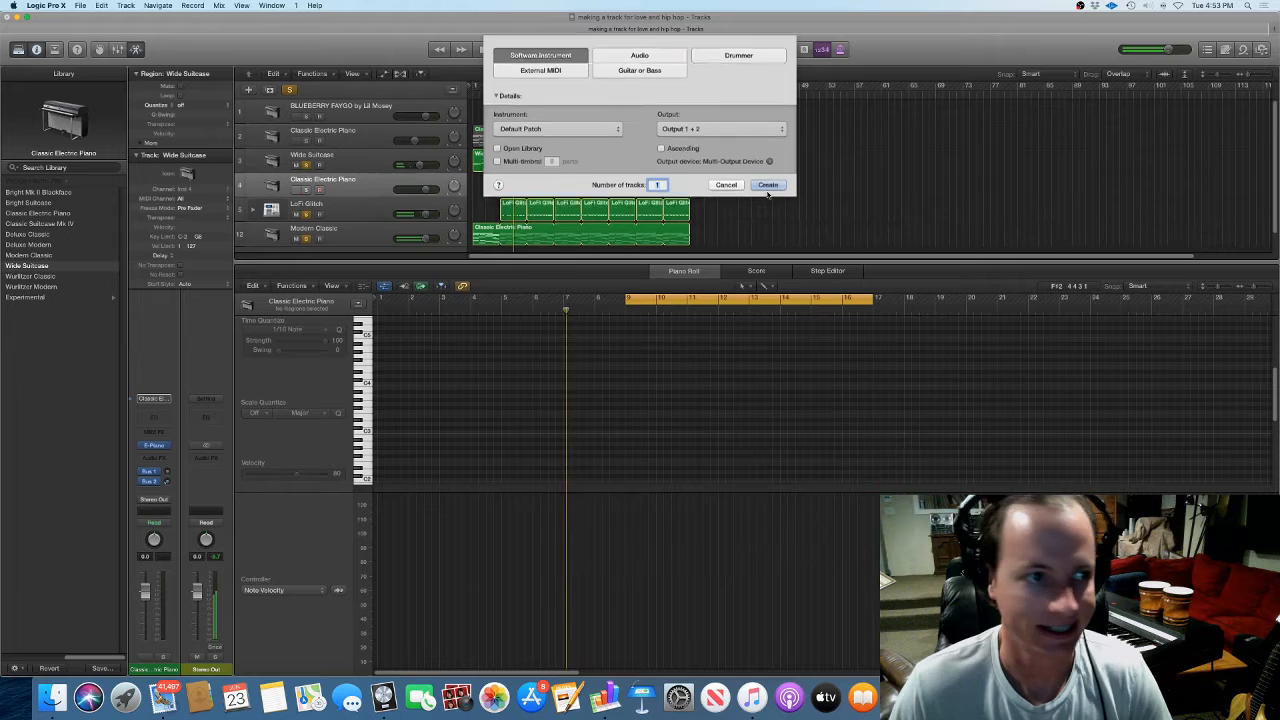
click(60, 184)
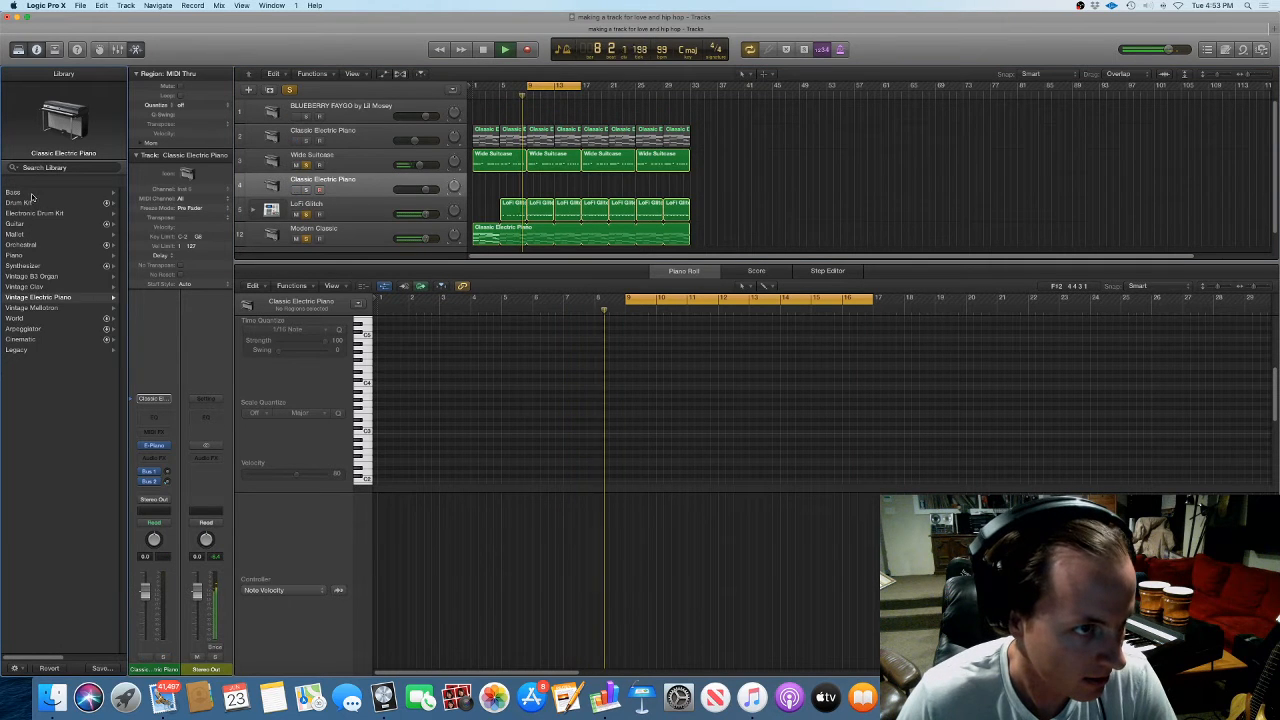
click(25, 192)
click(25, 265)
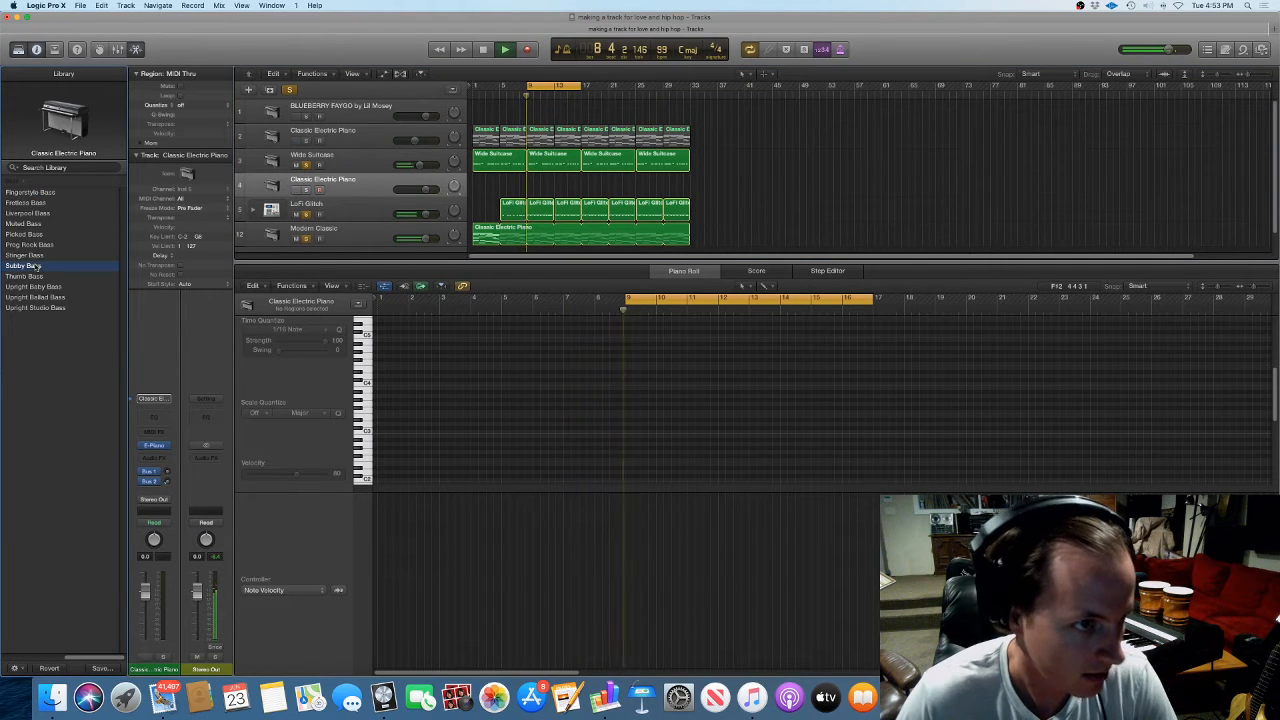
Create an empty MIDI region at bar 9 on the Subby Bass track and extend it to four bars
right_click(538, 190)
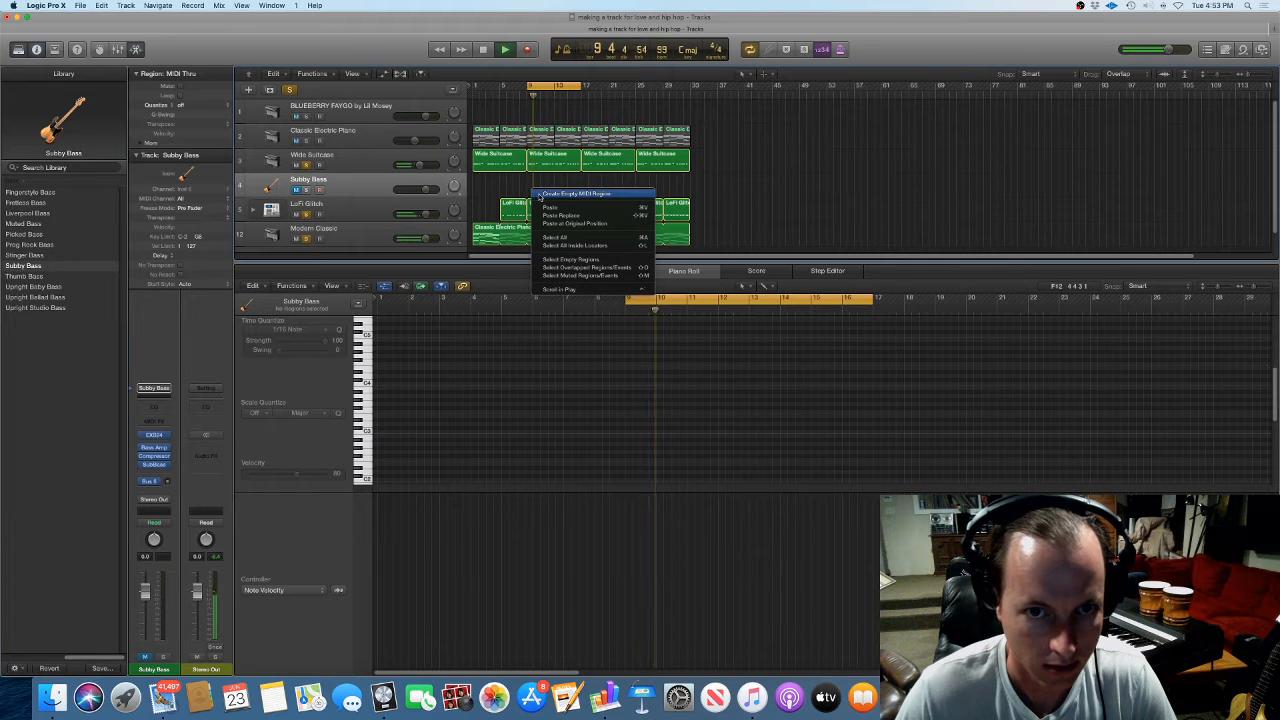
click(538, 193)
drag(552, 182, 584, 182)
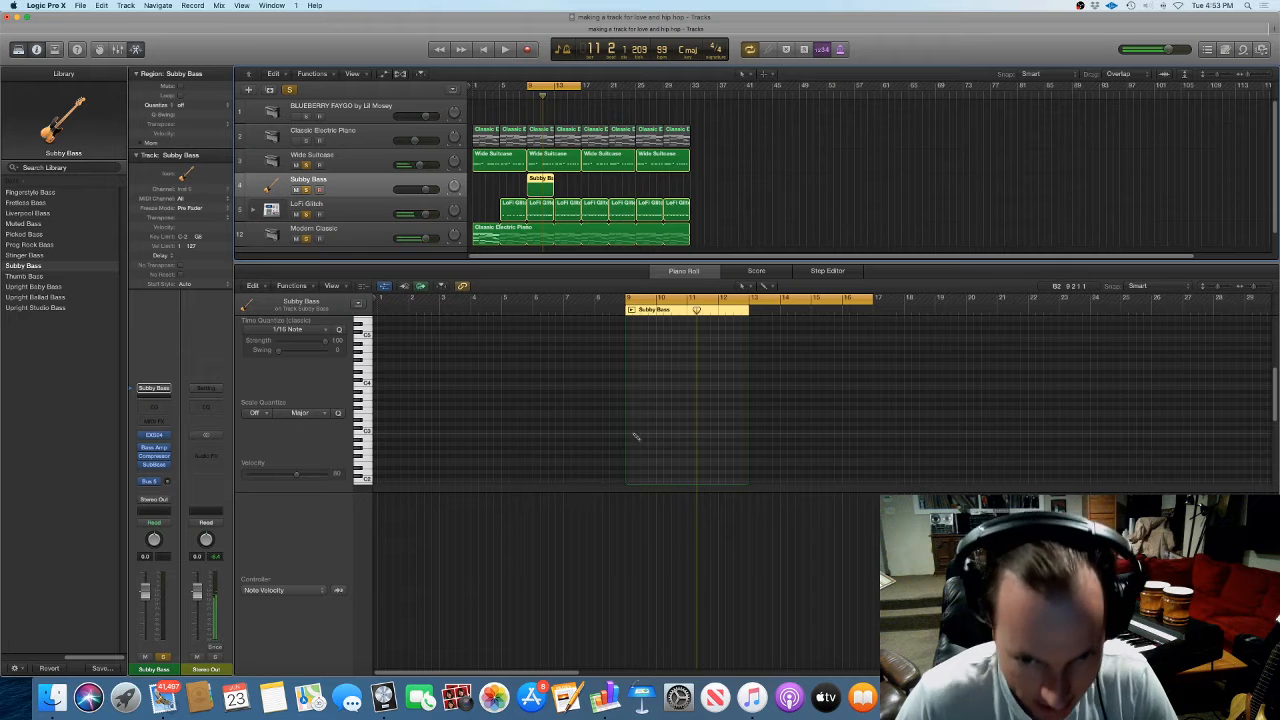
Draw long F1 bass notes across the Subby Bass region from bar 9 during playback
drag(630, 412, 648, 479)
key(space)
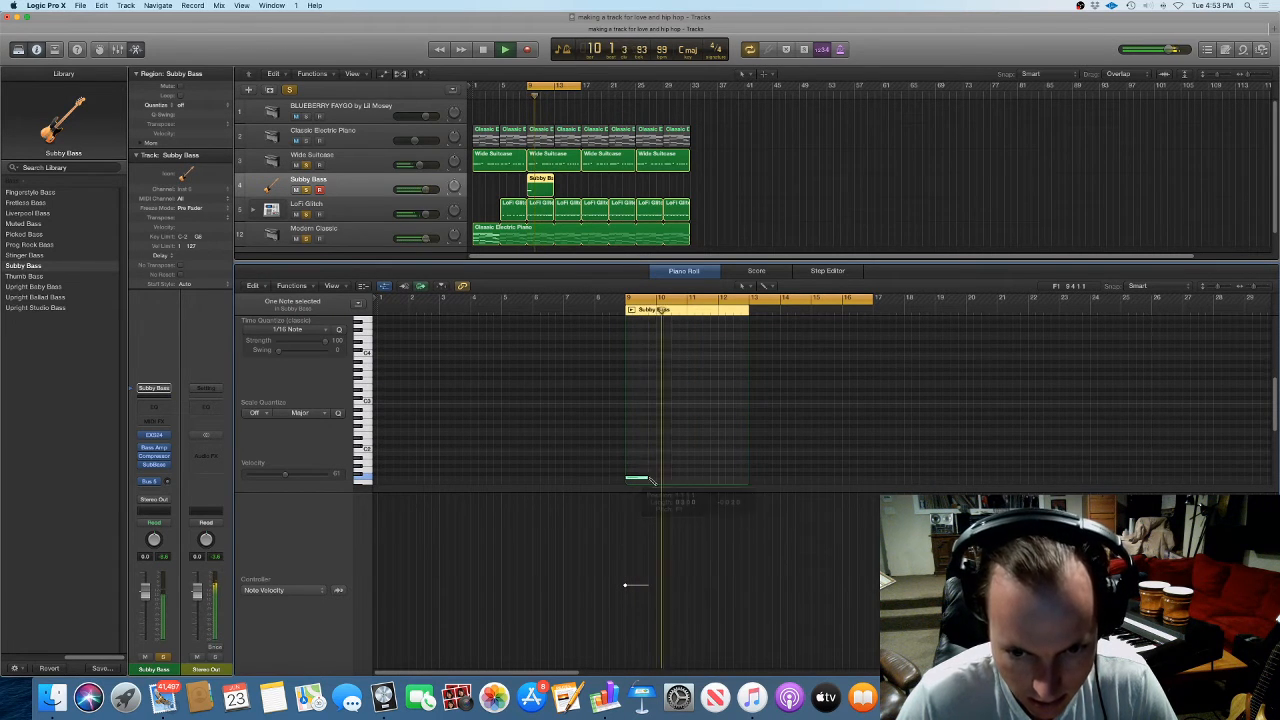
drag(725, 480, 710, 480)
drag(705, 480, 212, 440)
Complete the bass line with short notes in bar 12, ending on a higher pitch, and raise all six notes' velocity to about 109
key(super+Right)
key(super+Right)
key(super+Right)
key(super+Right)
super+click(712, 479)
super+click(738, 480)
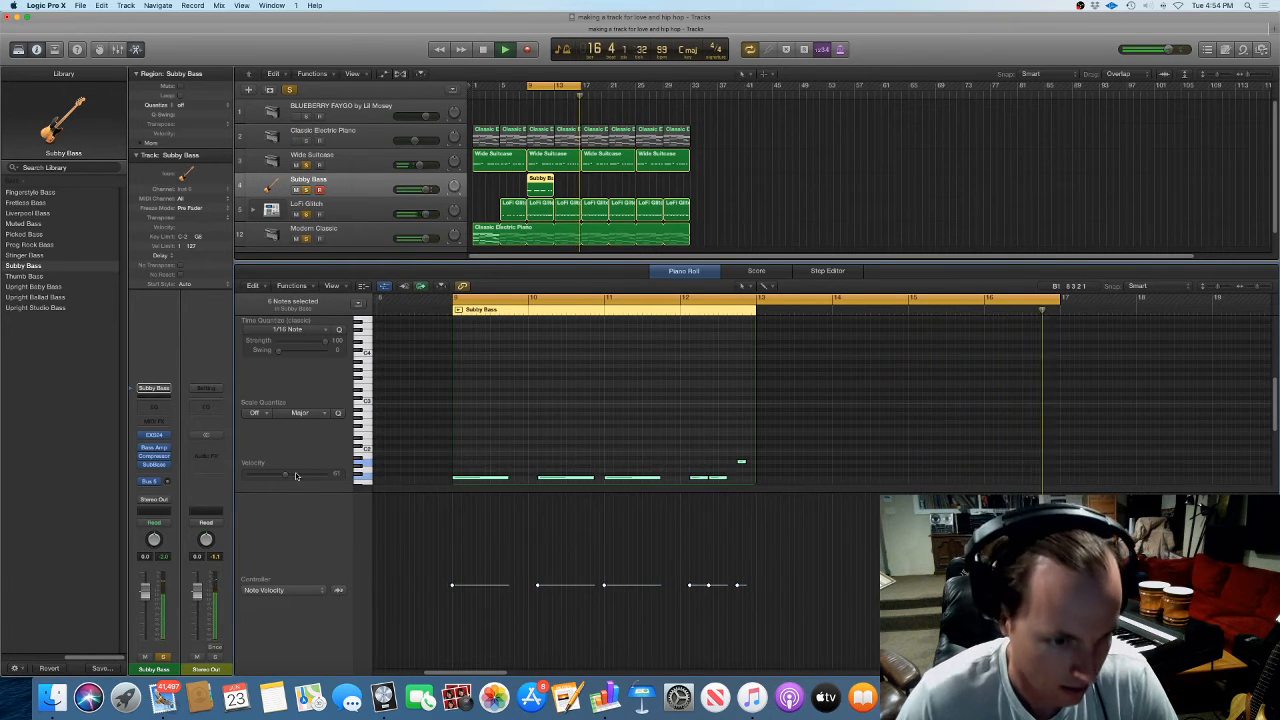
mouse_move(295, 476)
mouse_down()
mouse_move(335, 476)
mouse_move(320, 476)
mouse_up()
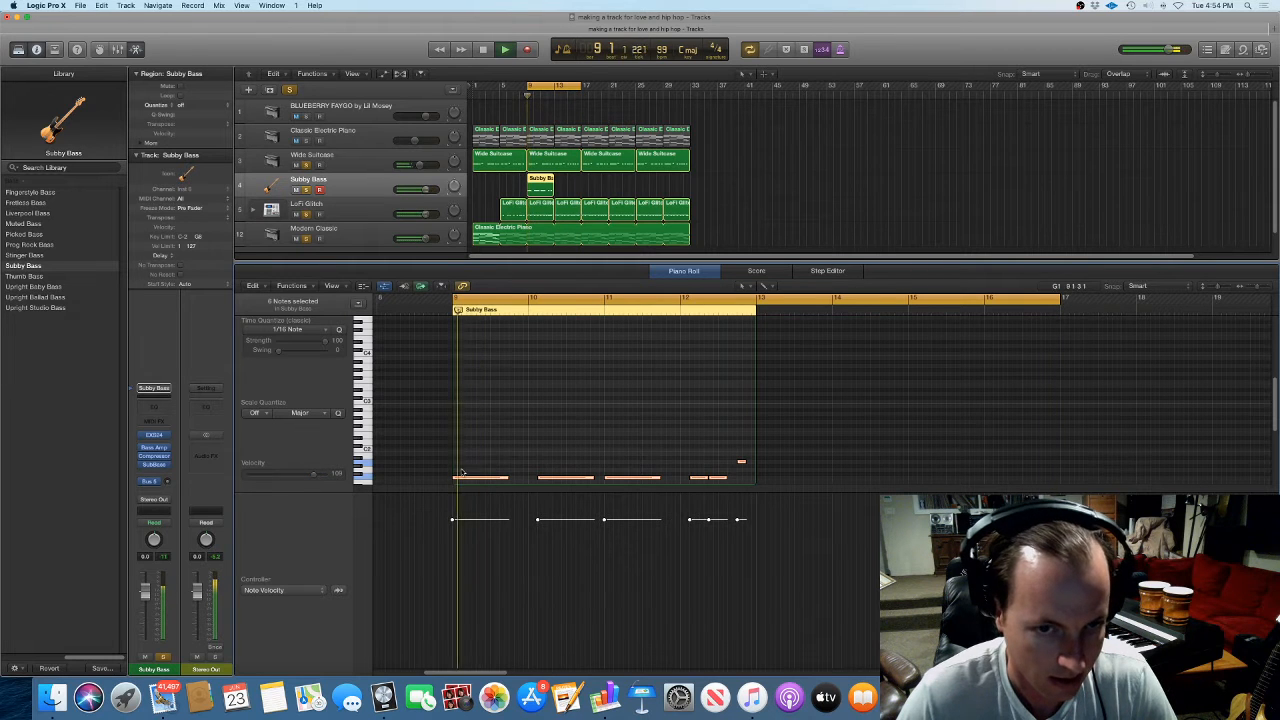
key(space)
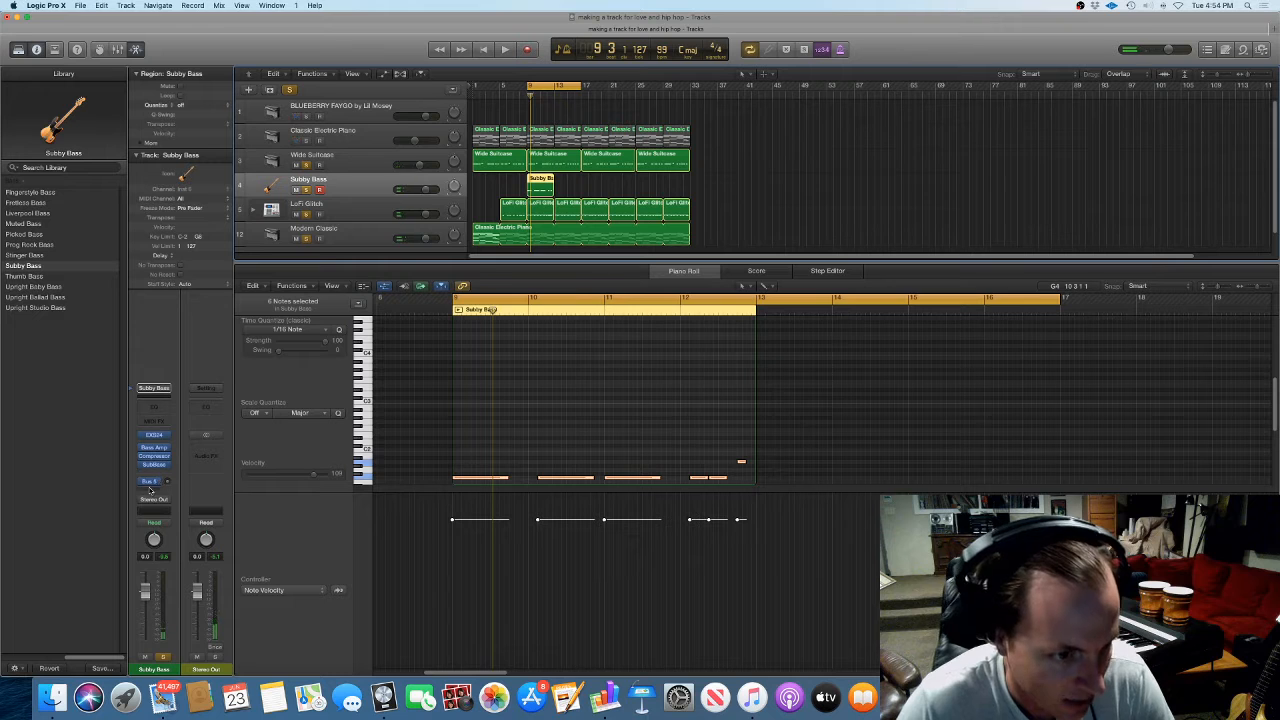
Add a Bus 6 send to Subby Bass and cut the low frequencies on its new aux with a Channel EQ
click(150, 483)
mouse_move(158, 535)
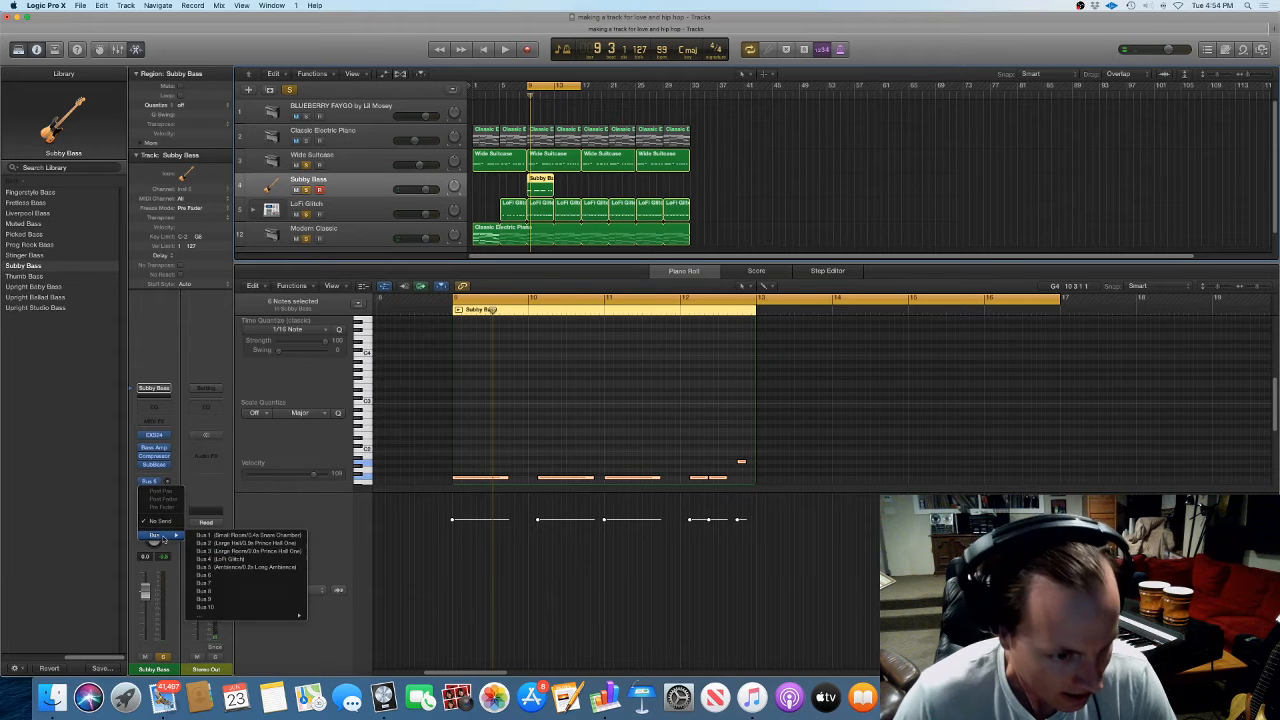
click(213, 577)
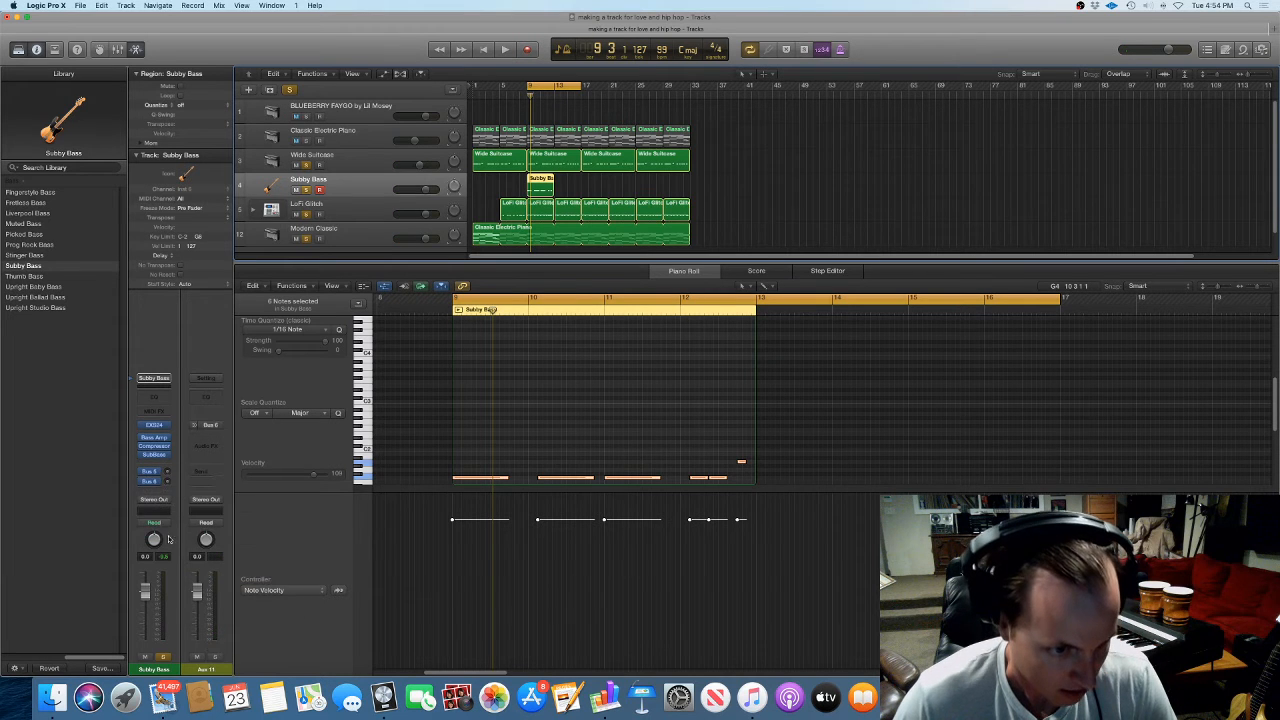
click(208, 399)
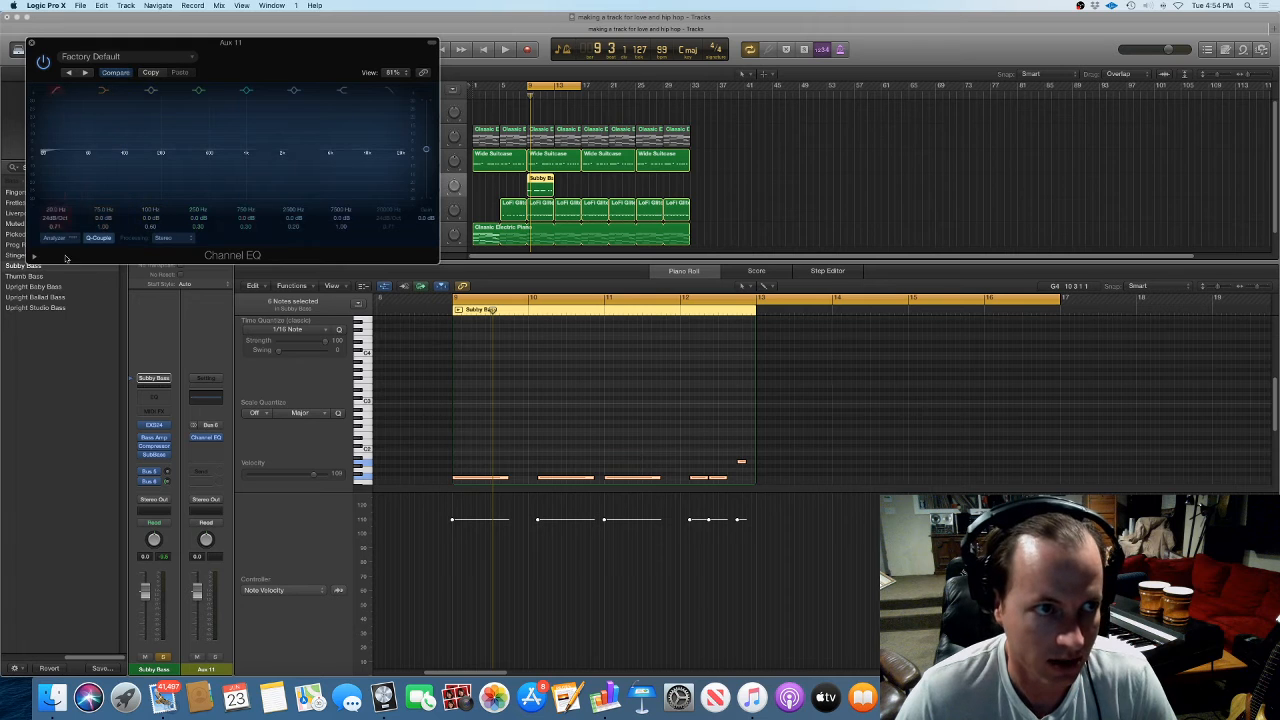
drag(56, 211, 56, 130)
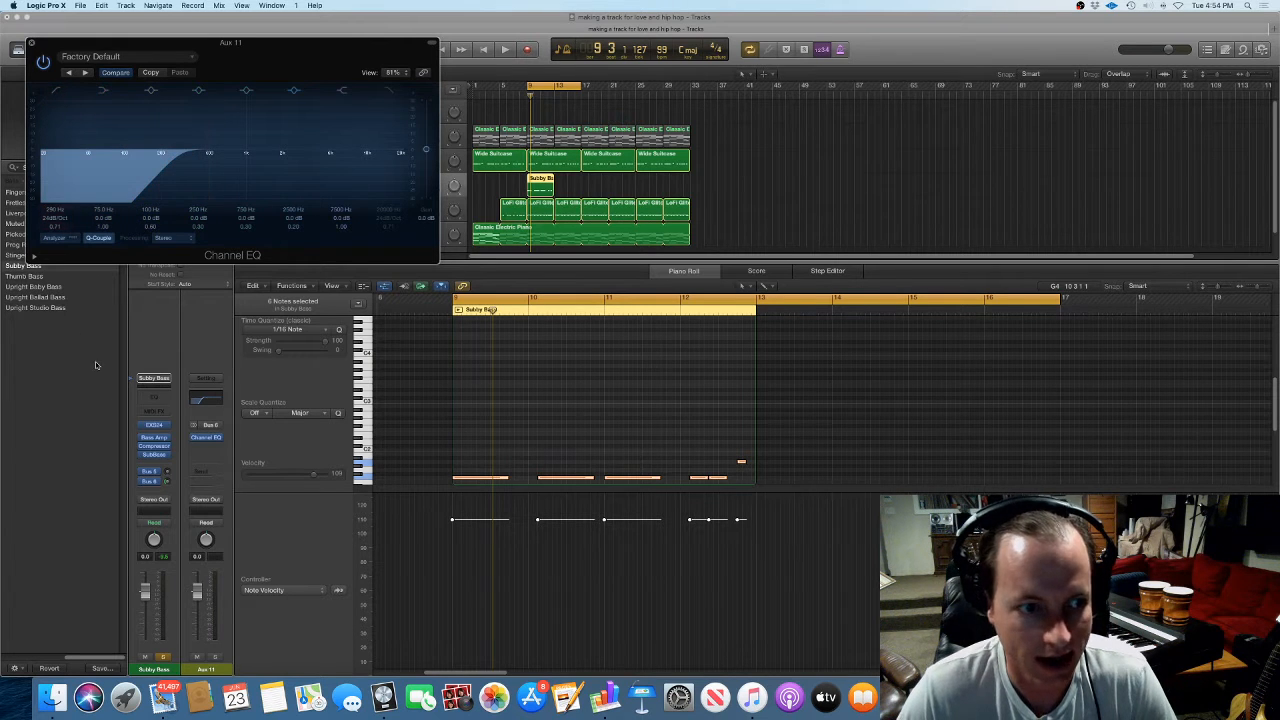
Insert Distortion II on Aux 11 and load the Nasty Distortion Heavy preset
click(228, 450)
mouse_move(215, 473)
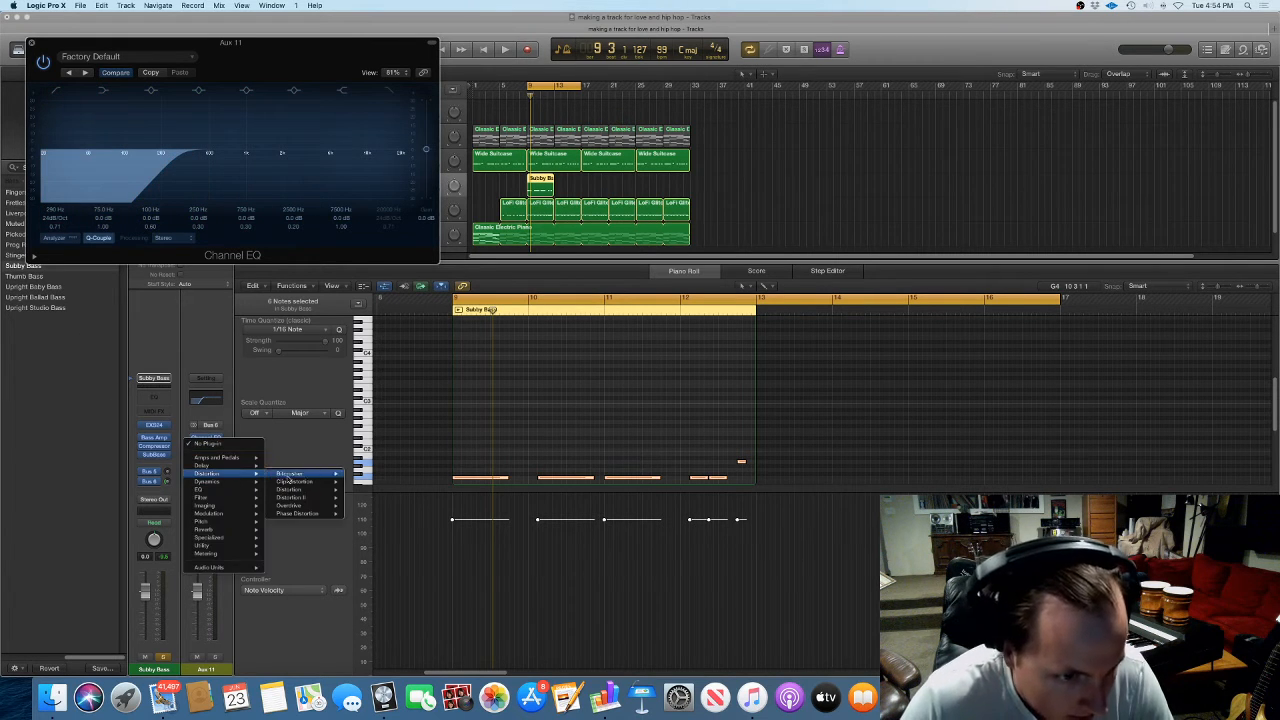
click(370, 498)
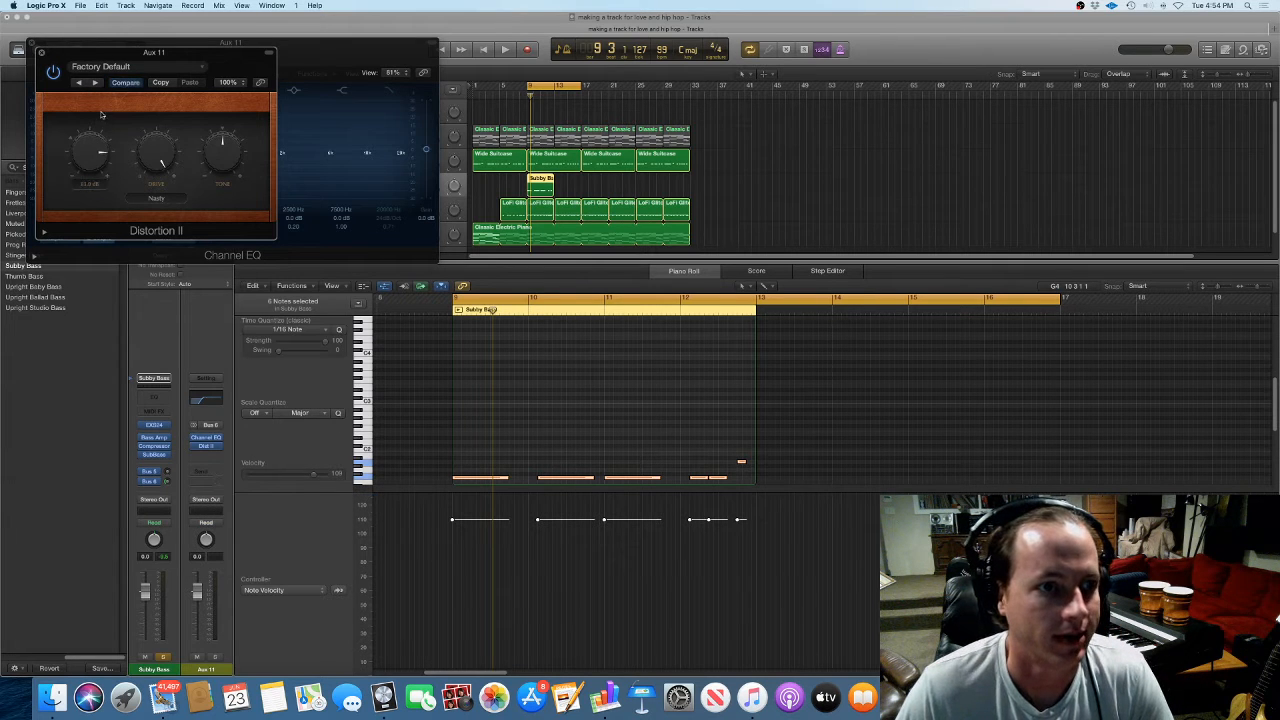
click(122, 67)
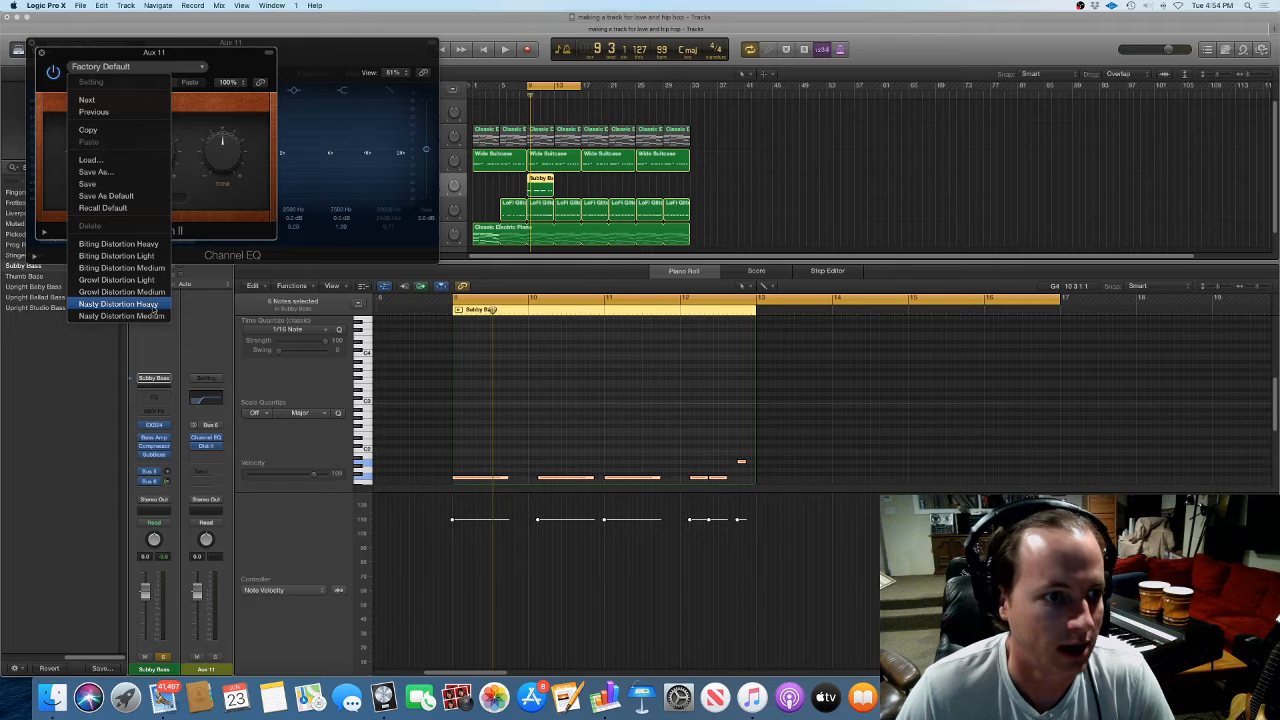
click(153, 305)
Lower the Channel EQ low-cut frequency on Aux 11 to 122 Hz and audition the distorted bass
key(space)
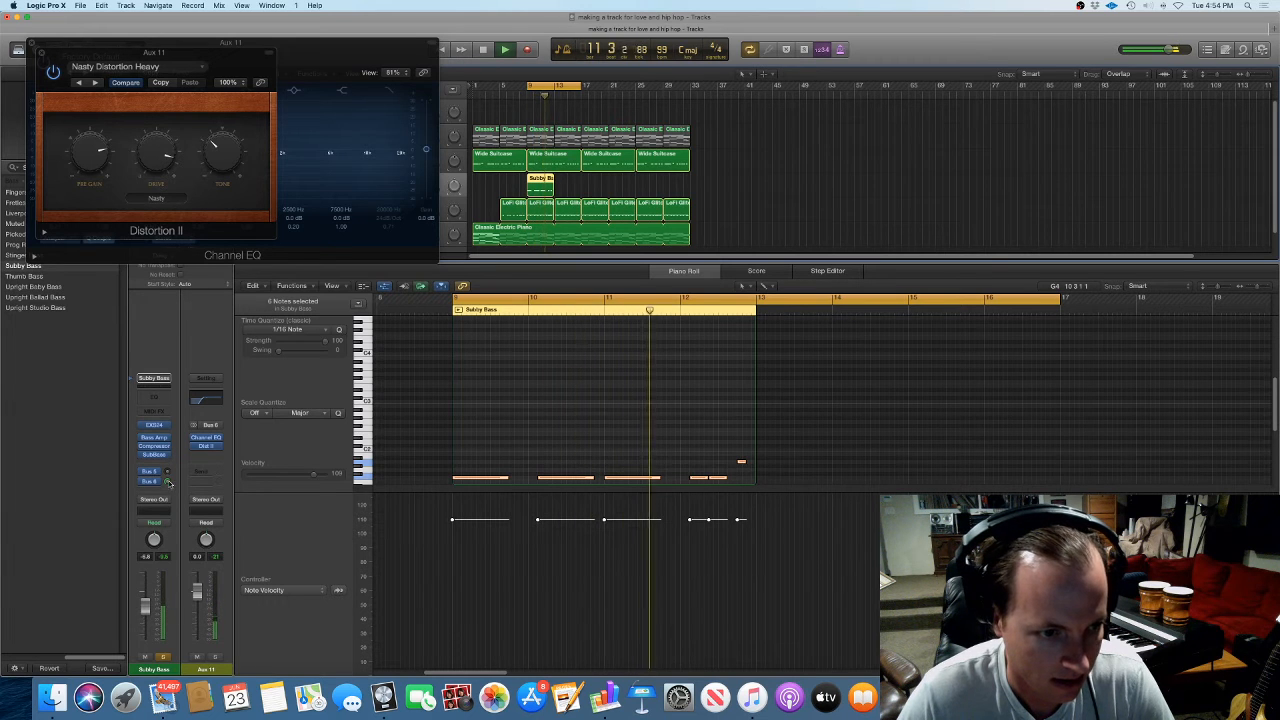
click(205, 445)
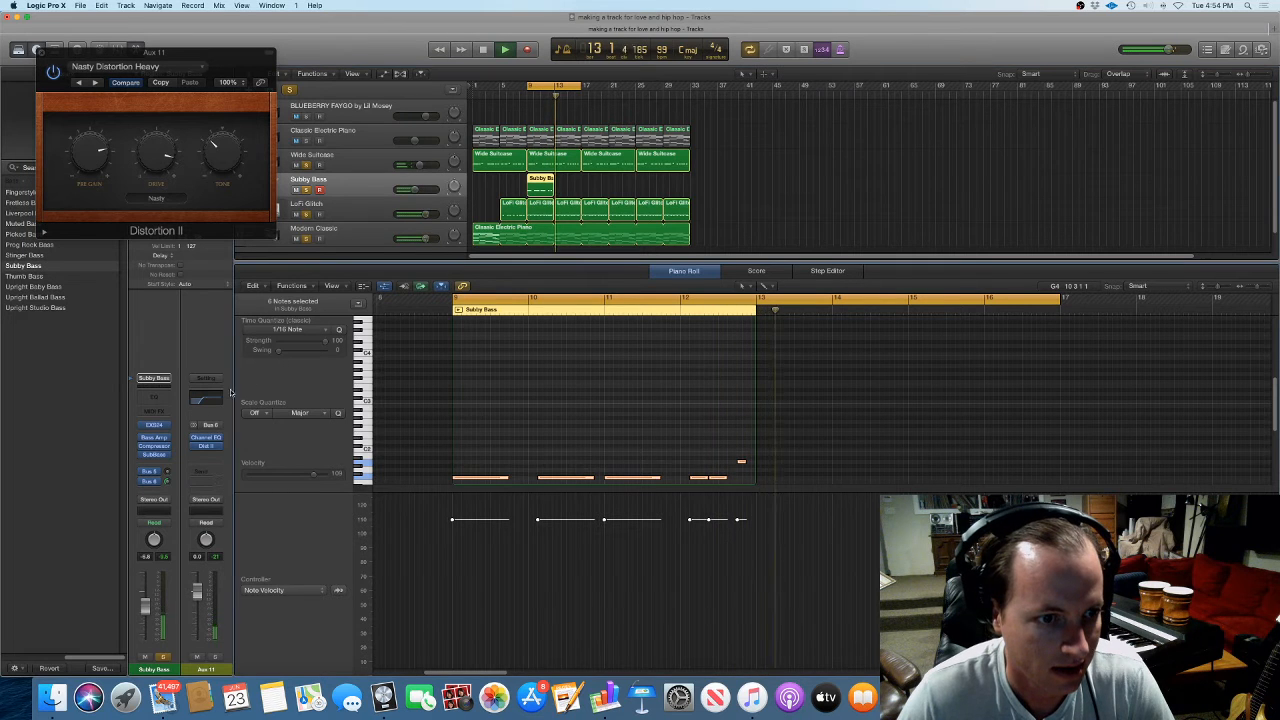
click(205, 443)
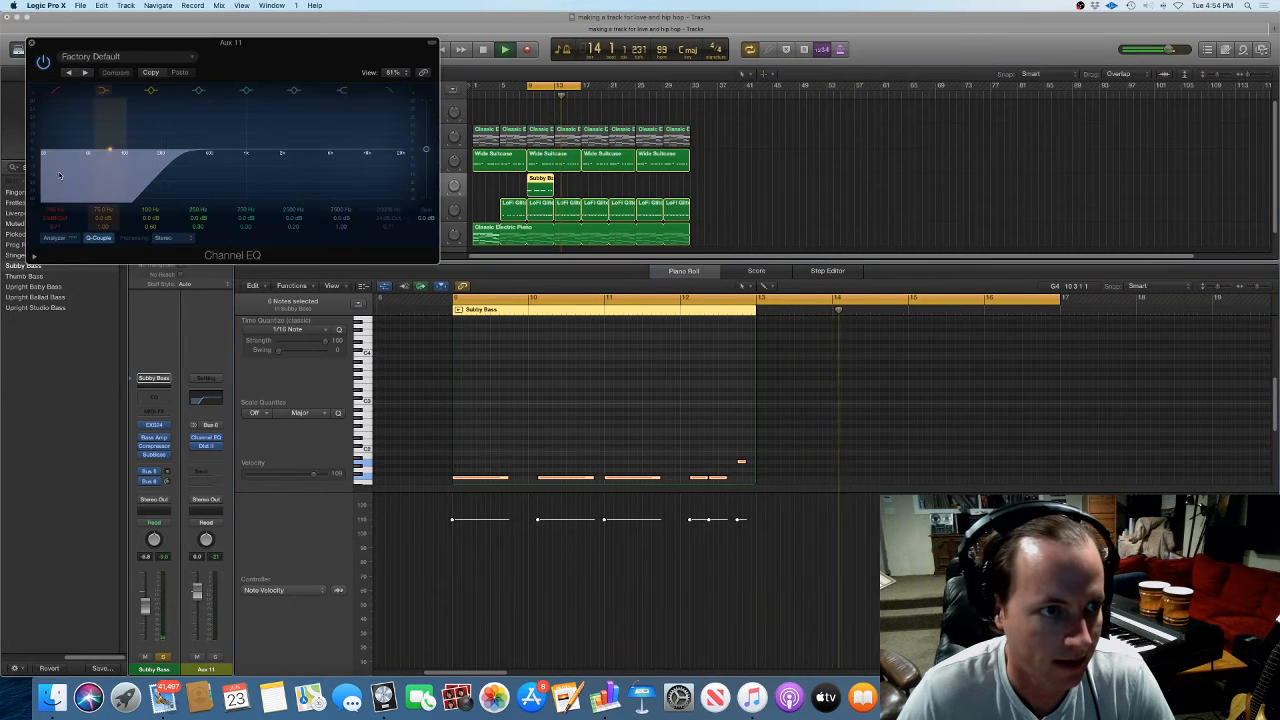
drag(54, 209, 54, 230)
key(space)
key(space)
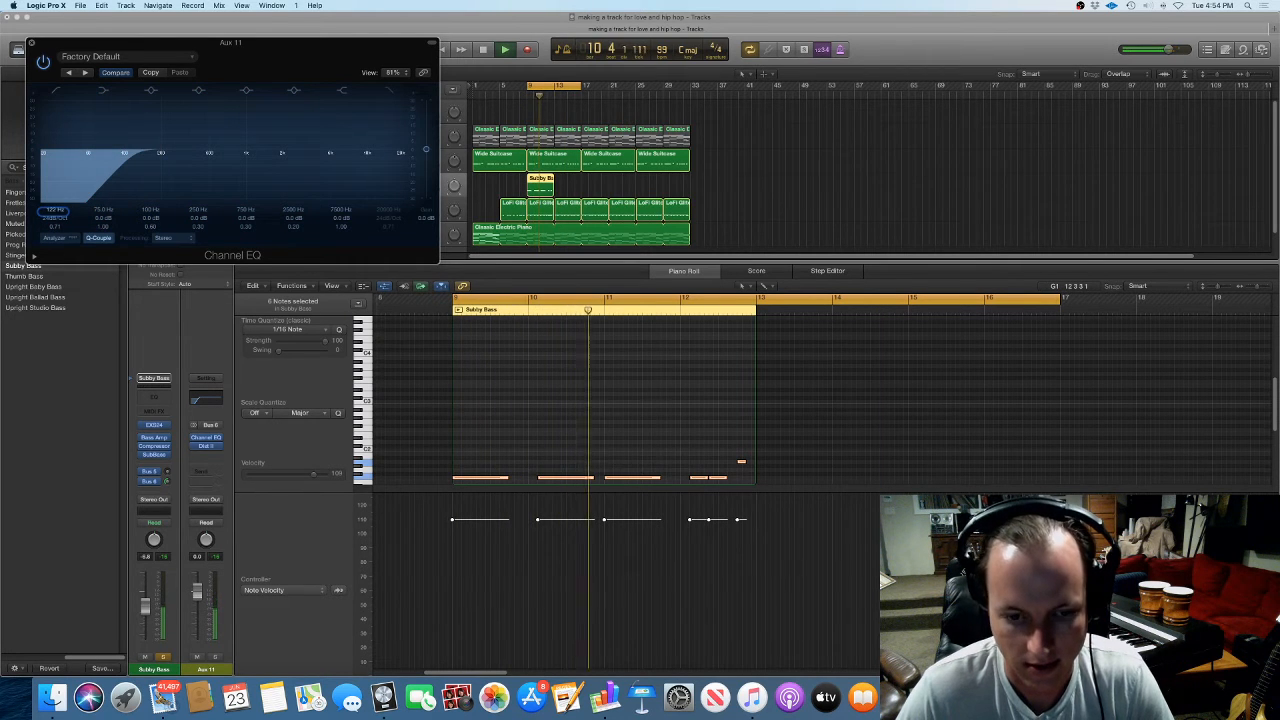
key(space)
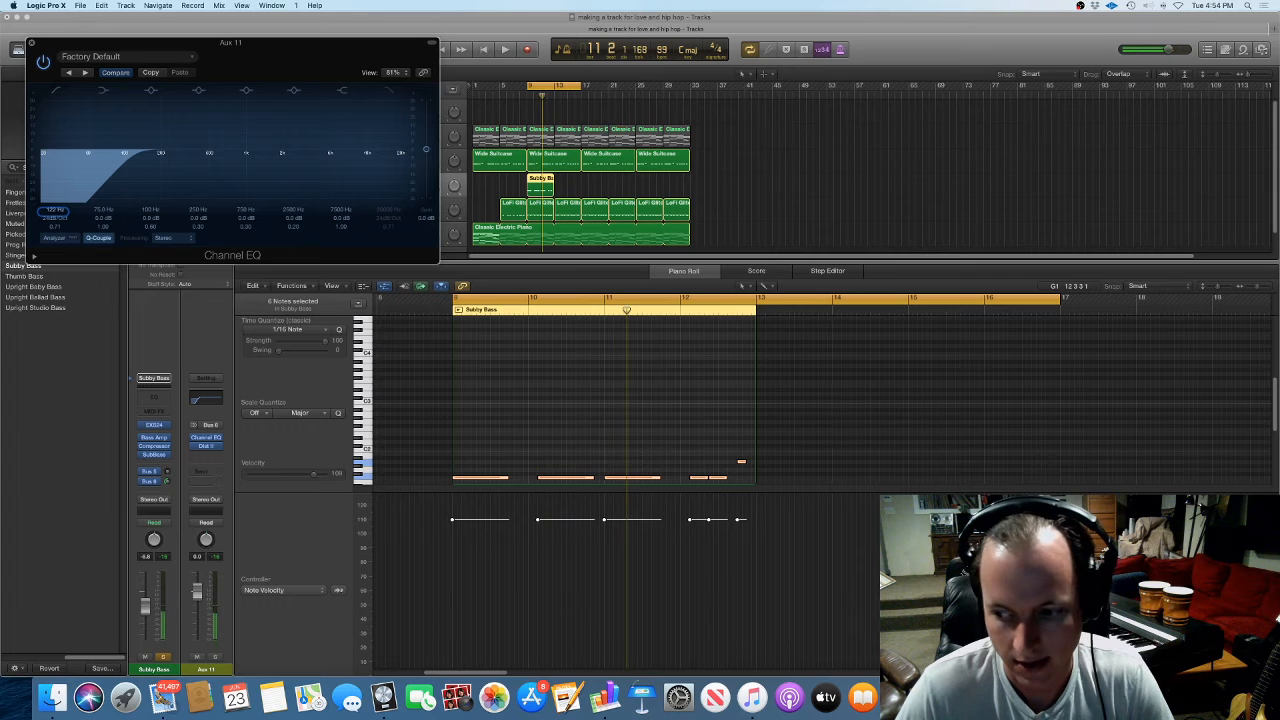
Switch to OBS to check the recording, and return to Logic Pro
key(super+Tab)
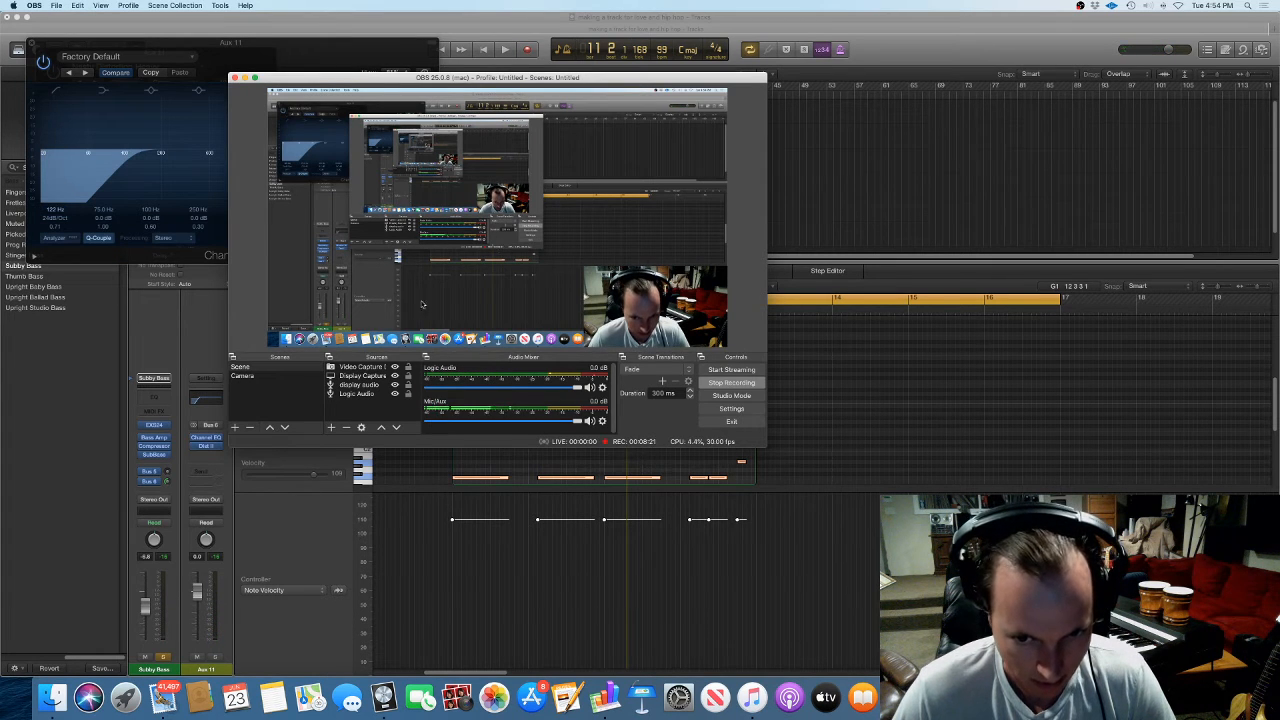
key(super+Tab)
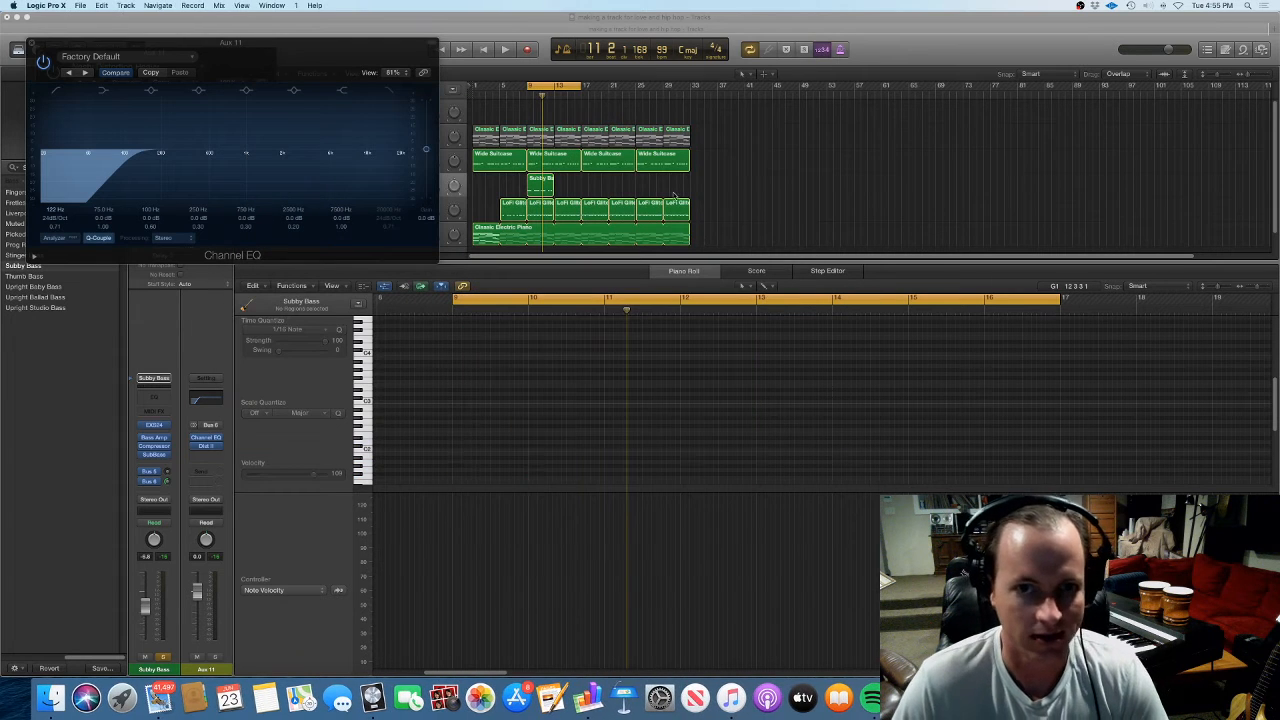
Close the Channel EQ, loop the Subby Bass region to the end of bar 32, and hide the Piano Roll
click(30, 44)
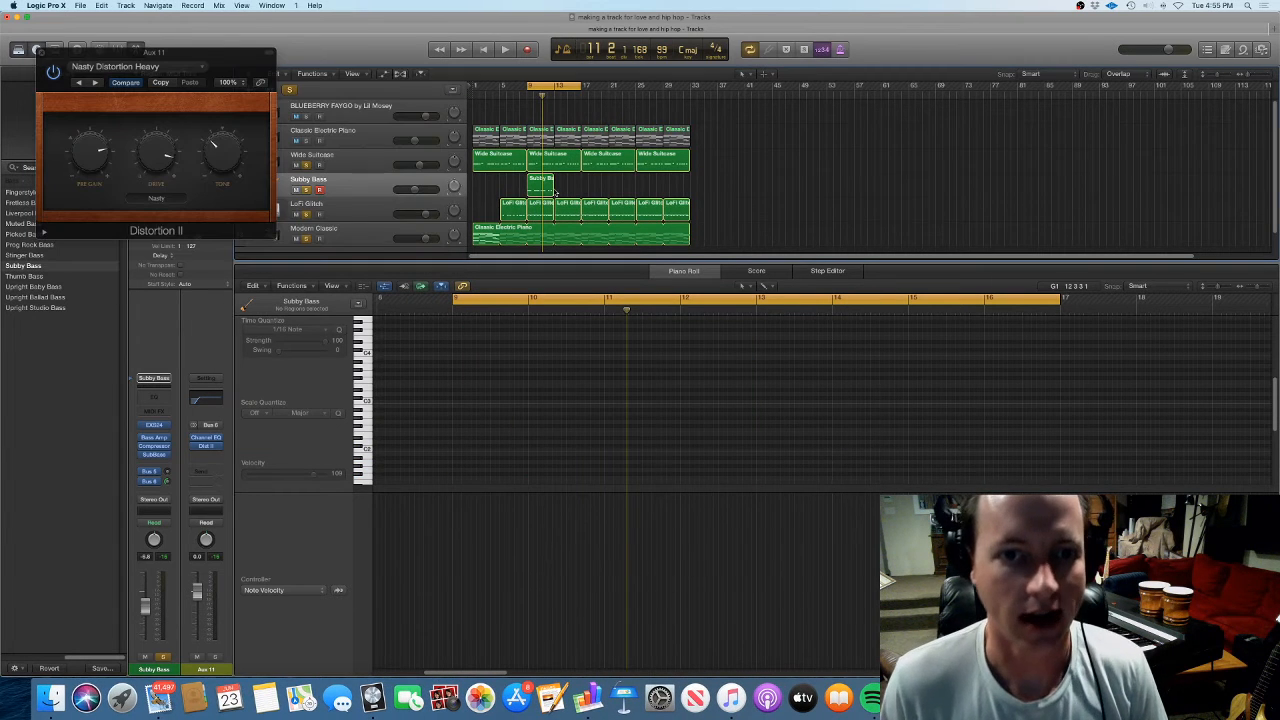
drag(549, 179, 691, 197)
key(super+Left)
key(p)
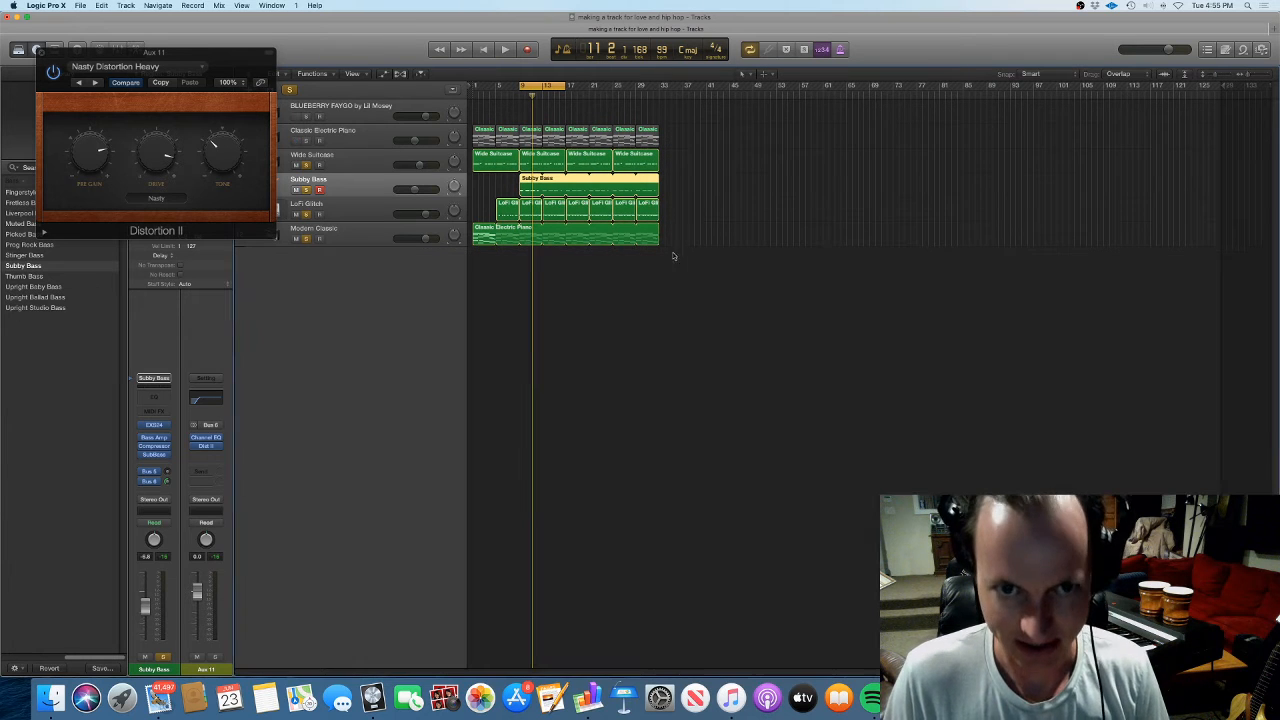
Stretch the cycle range to run from bar 1 to bar 49
drag(517, 88, 657, 97)
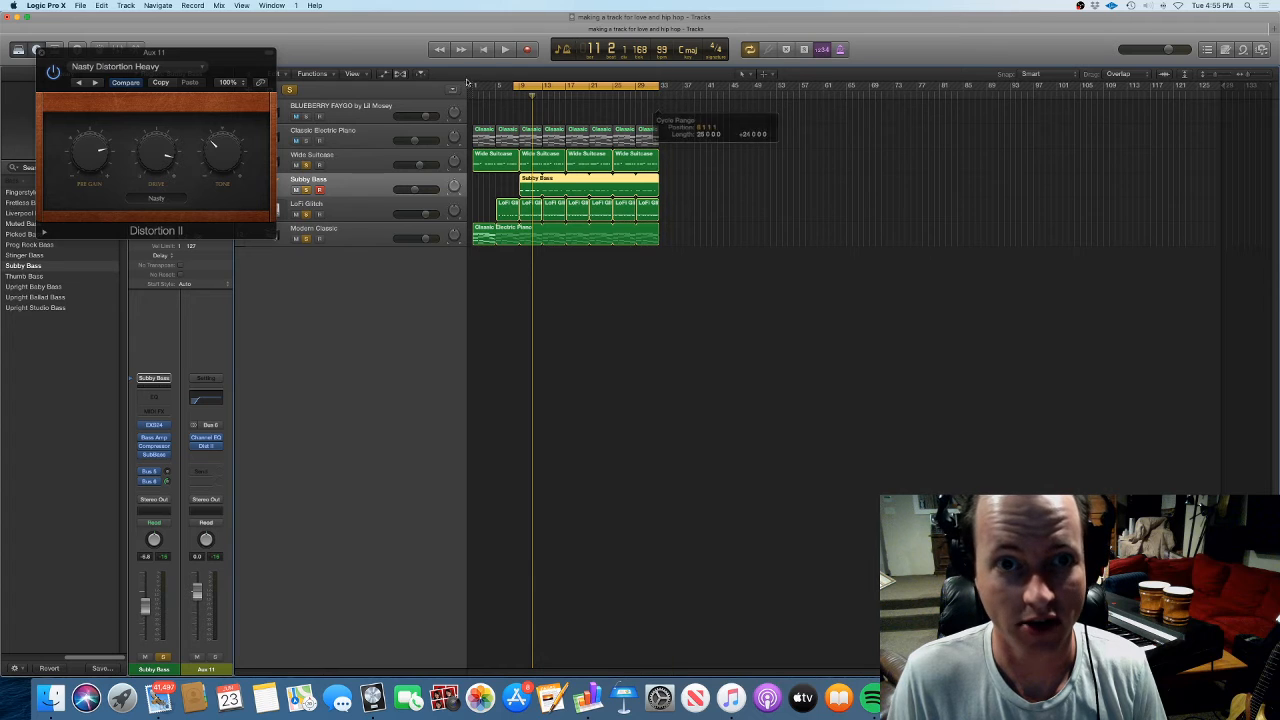
drag(515, 89, 474, 88)
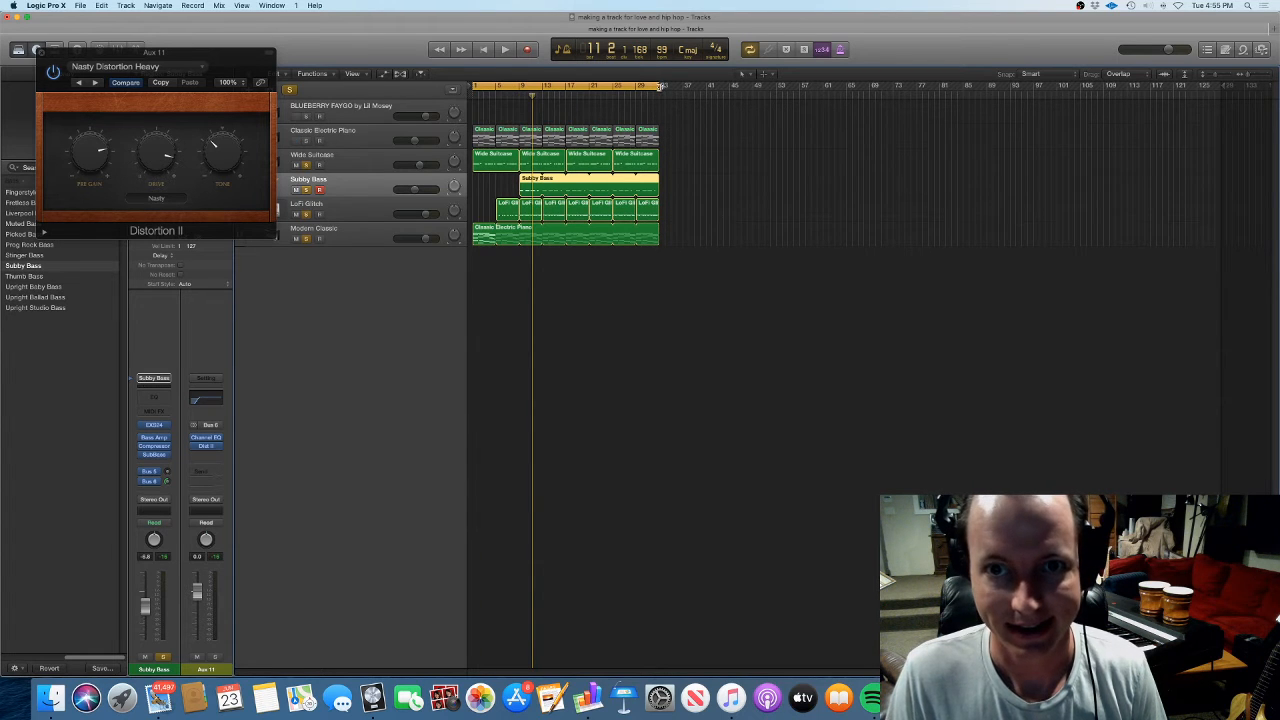
drag(659, 87, 752, 98)
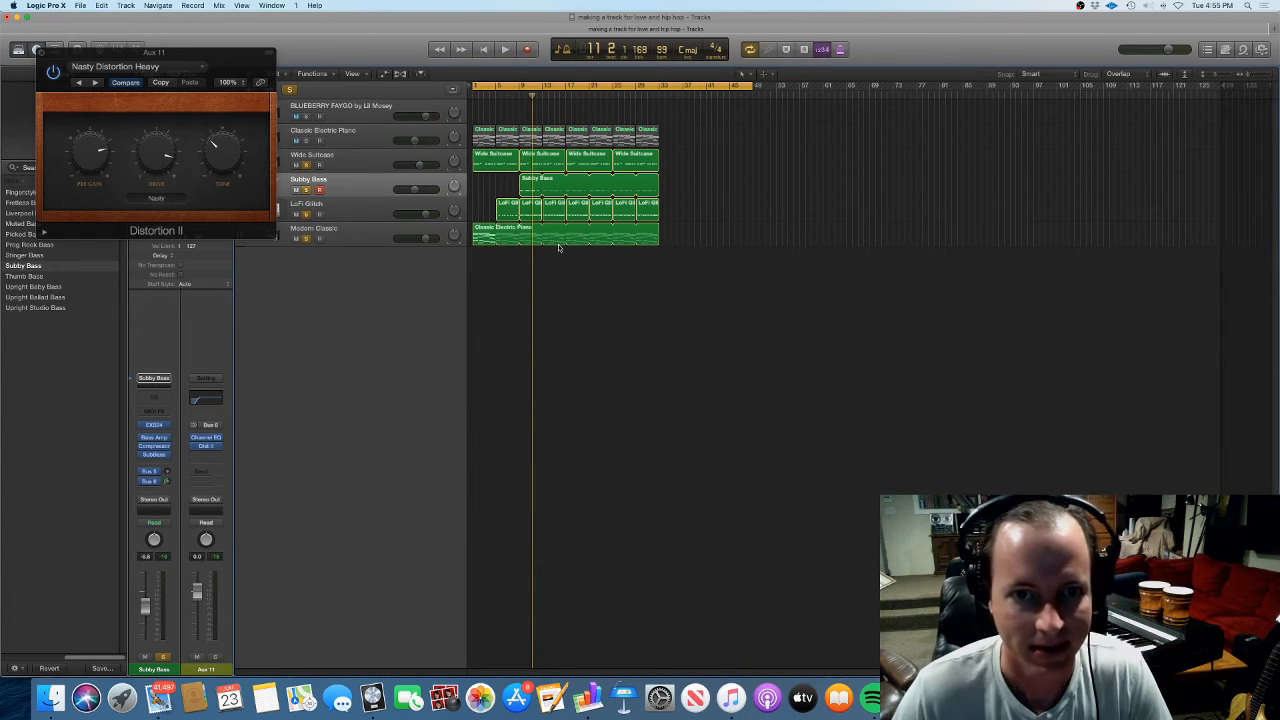
Split the Subby Bass and Modern Classic regions at bar 25 and remove the Wide Suitcase region from bars 25 to 32
drag(532, 285, 599, 181)
super+double_click(613, 181)
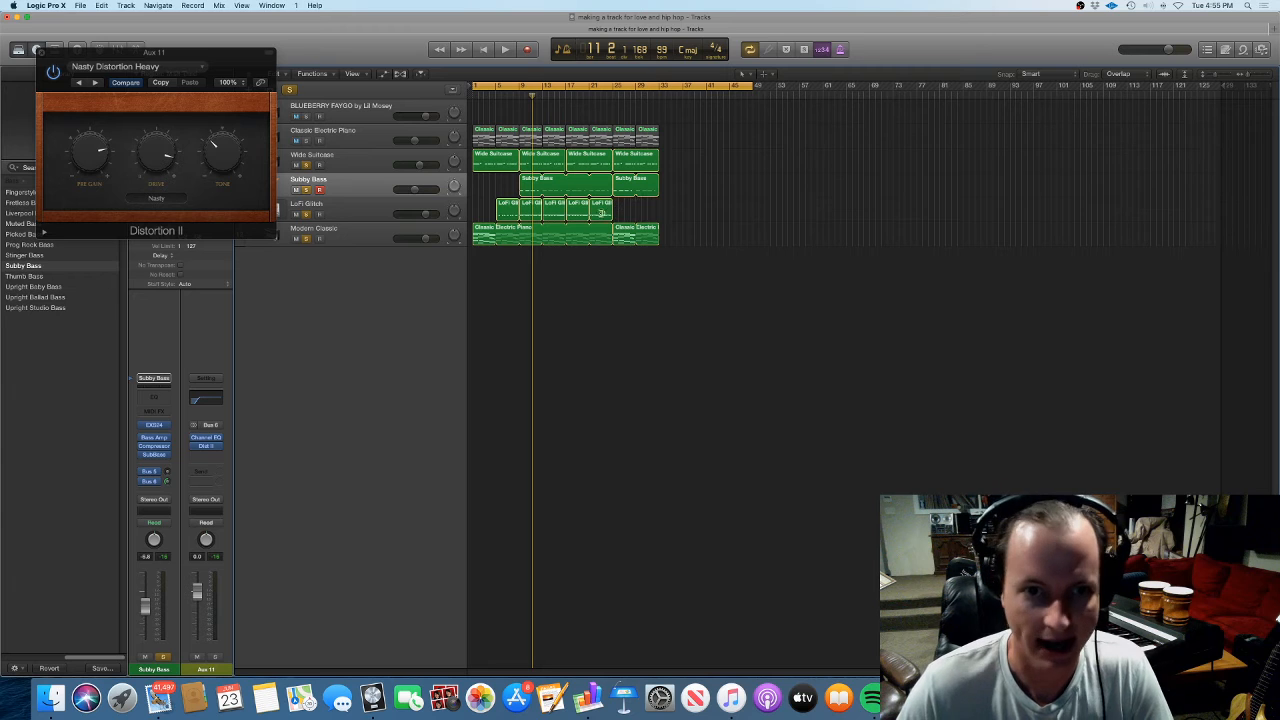
drag(509, 213, 650, 215)
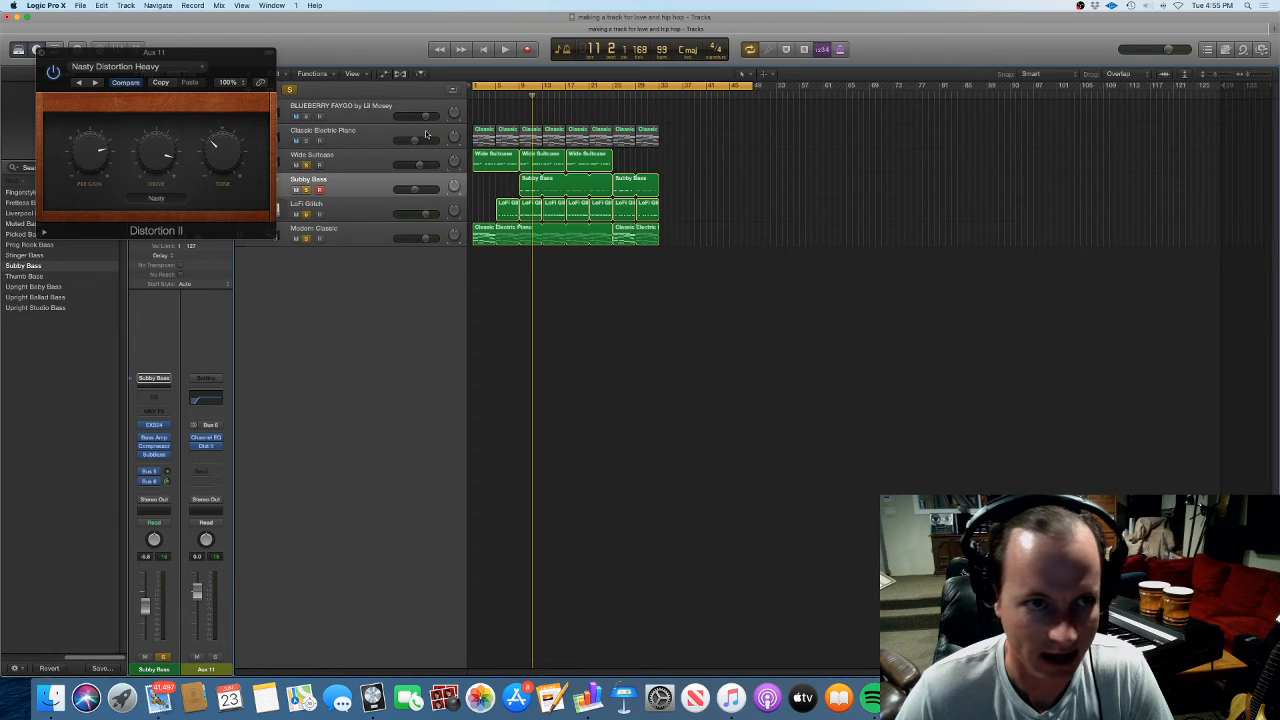
Solo the Classic Electric Piano track along with the others and remove its regions before bar 9
click(304, 142)
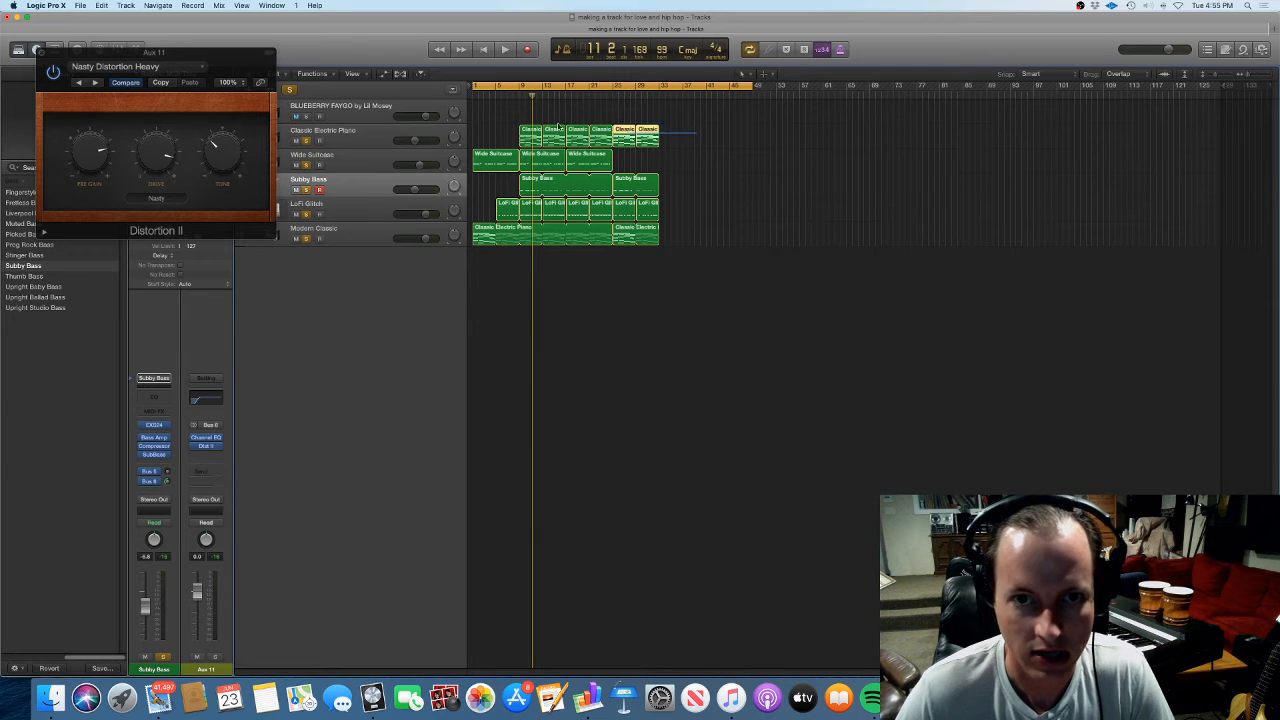
drag(558, 127, 667, 140)
Copy the regions of bars 9 to 24 on all tracks to bar 33, and extend the cycle range to about bar 53
drag(519, 236, 603, 131)
drag(530, 150, 670, 154)
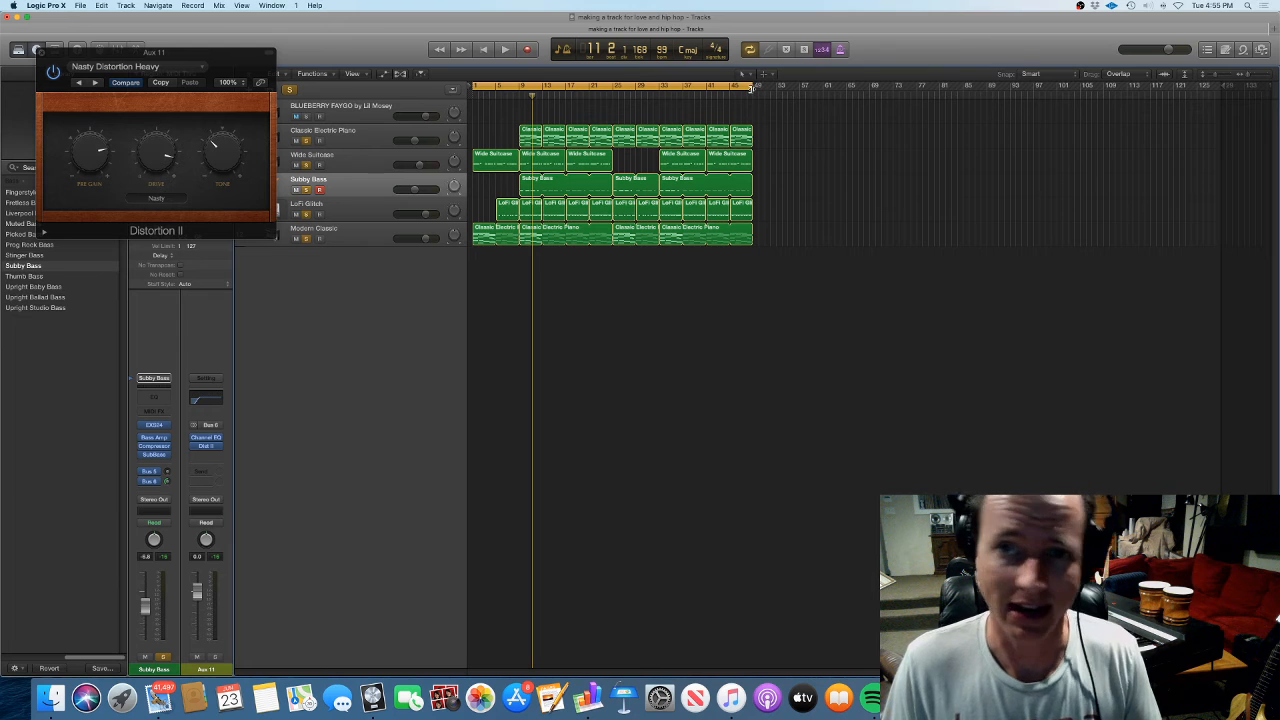
drag(750, 88, 775, 91)
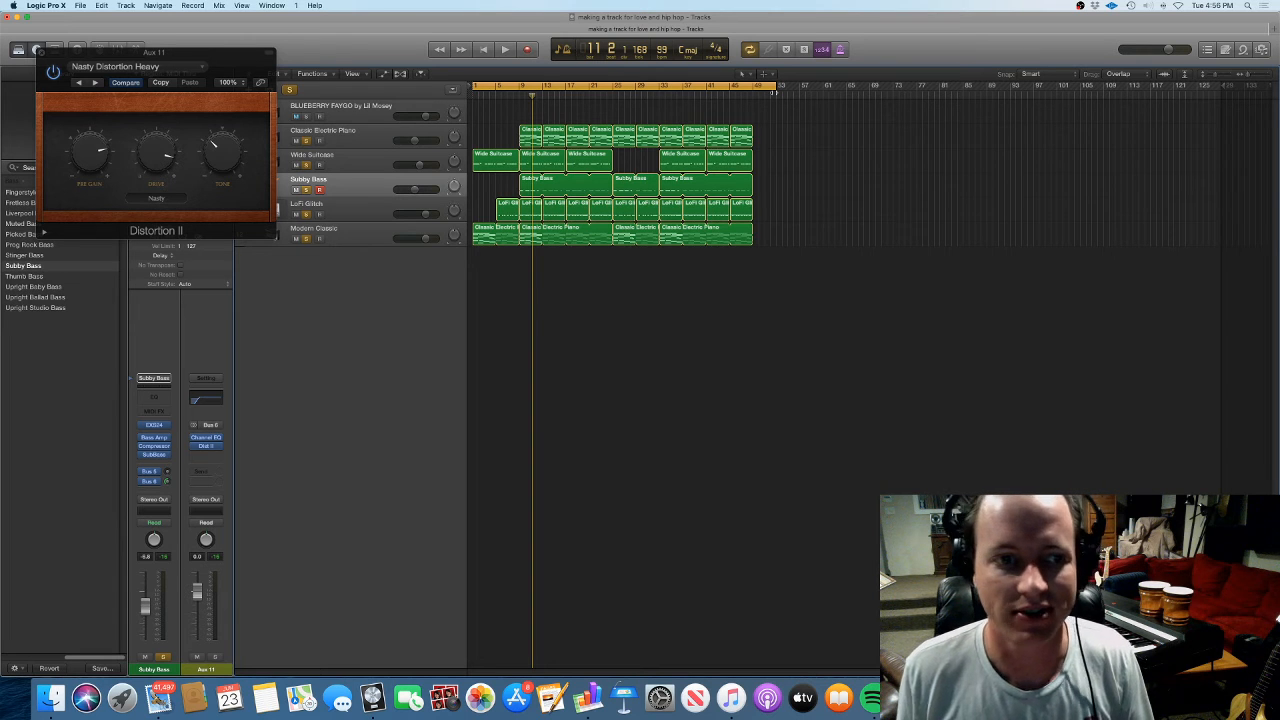
Raise the Subby Bass volume to -2.4 dB and play the arrangement from the beginning with the Distortion II window closed
click(377, 183)
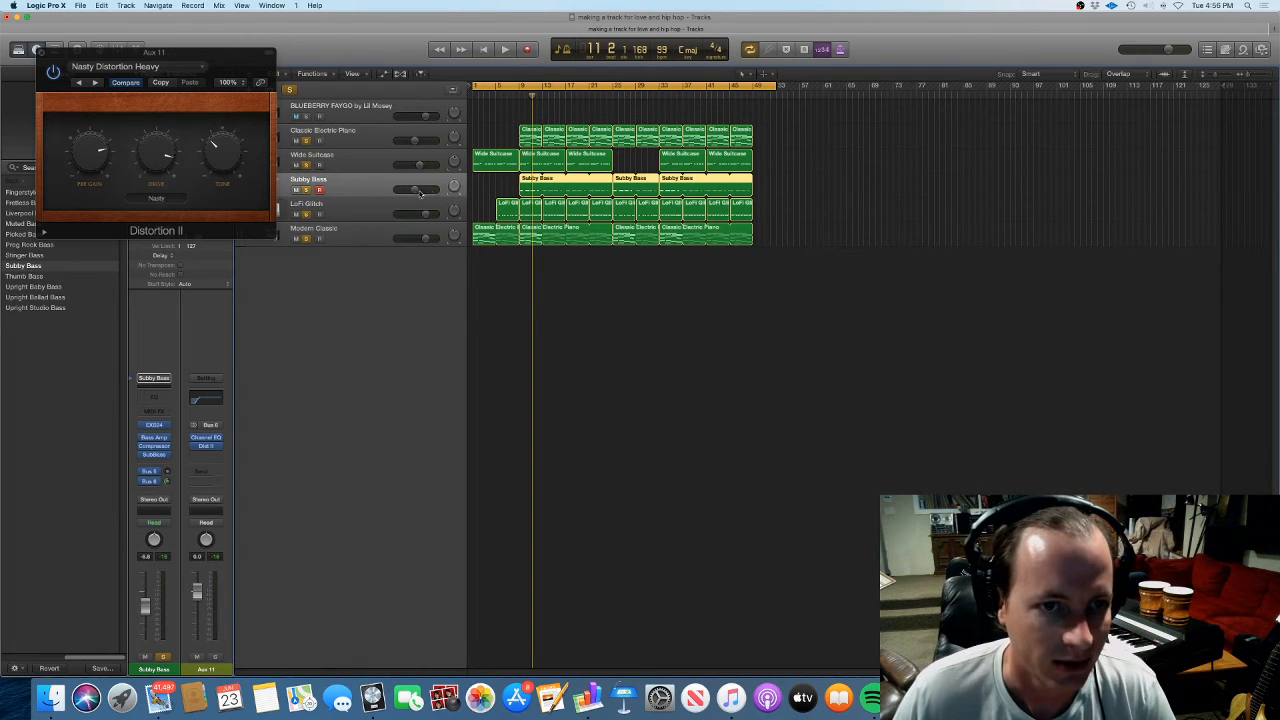
key(Return)
key(space)
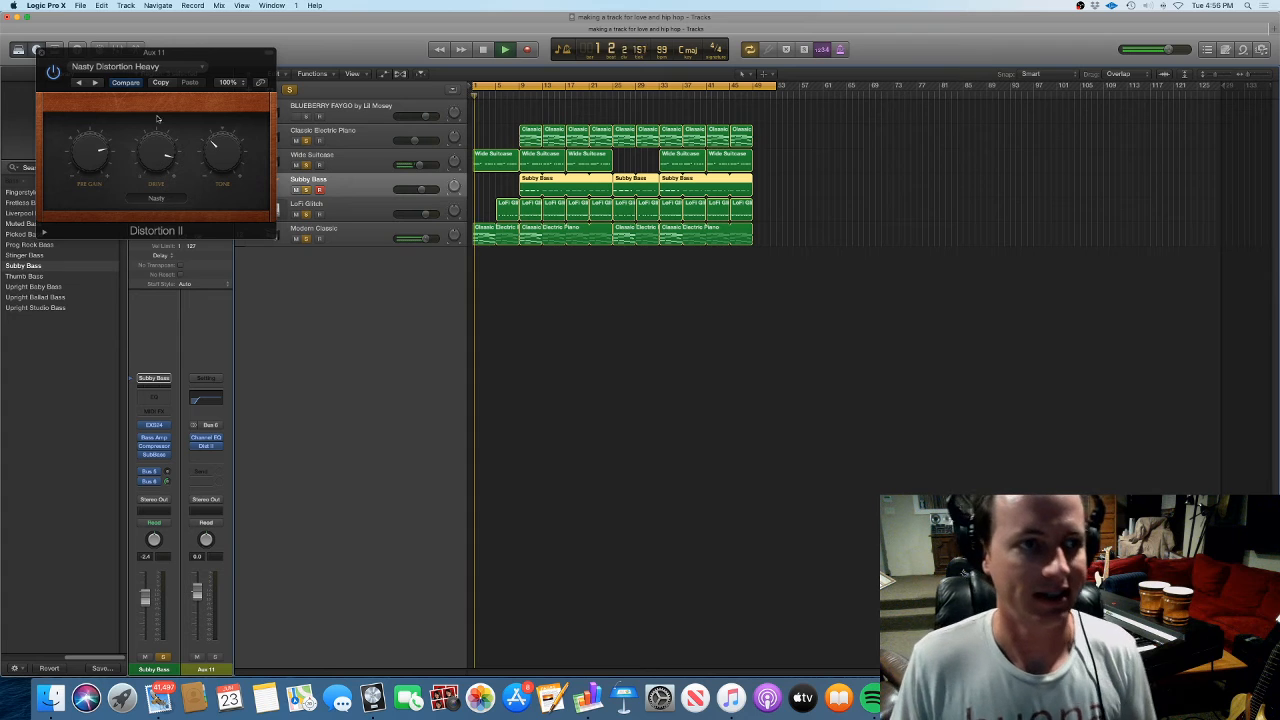
click(40, 52)
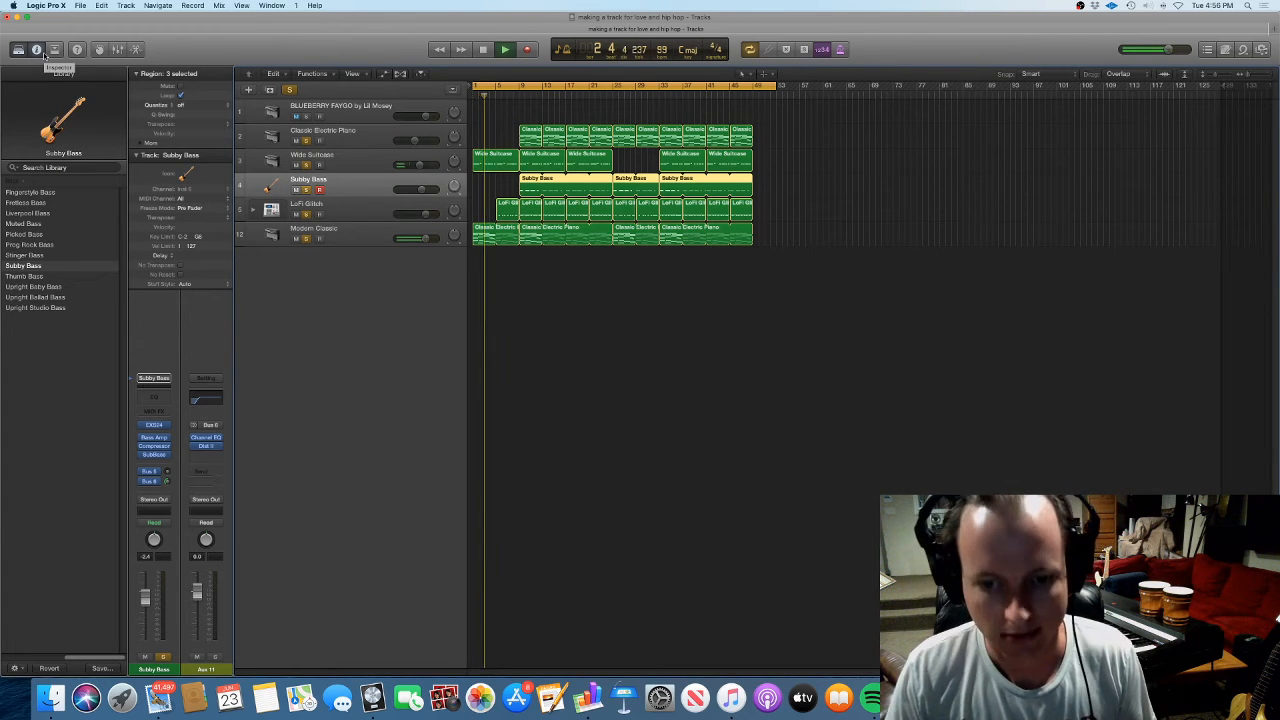
key(XF86AudioRaiseVolume)
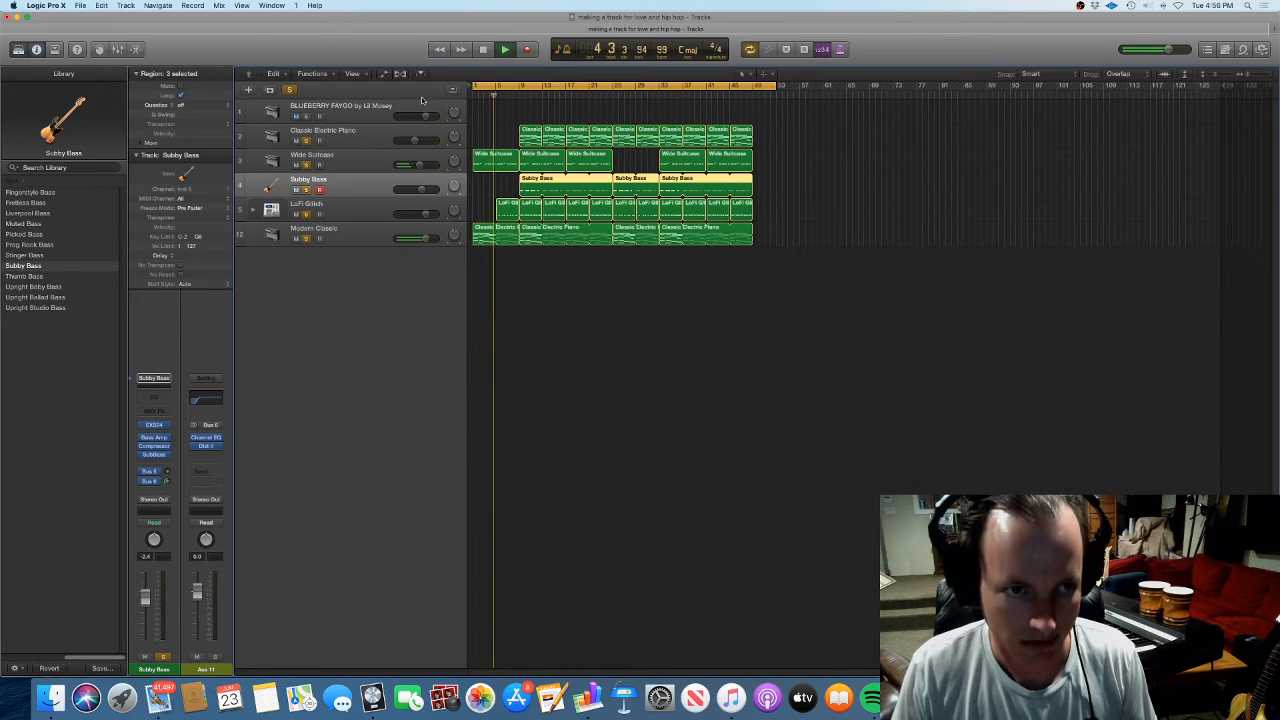
Expand the LoFi Glitch track stack and add a Bus 2 Large Hall reverb send to the Snare
click(390, 137)
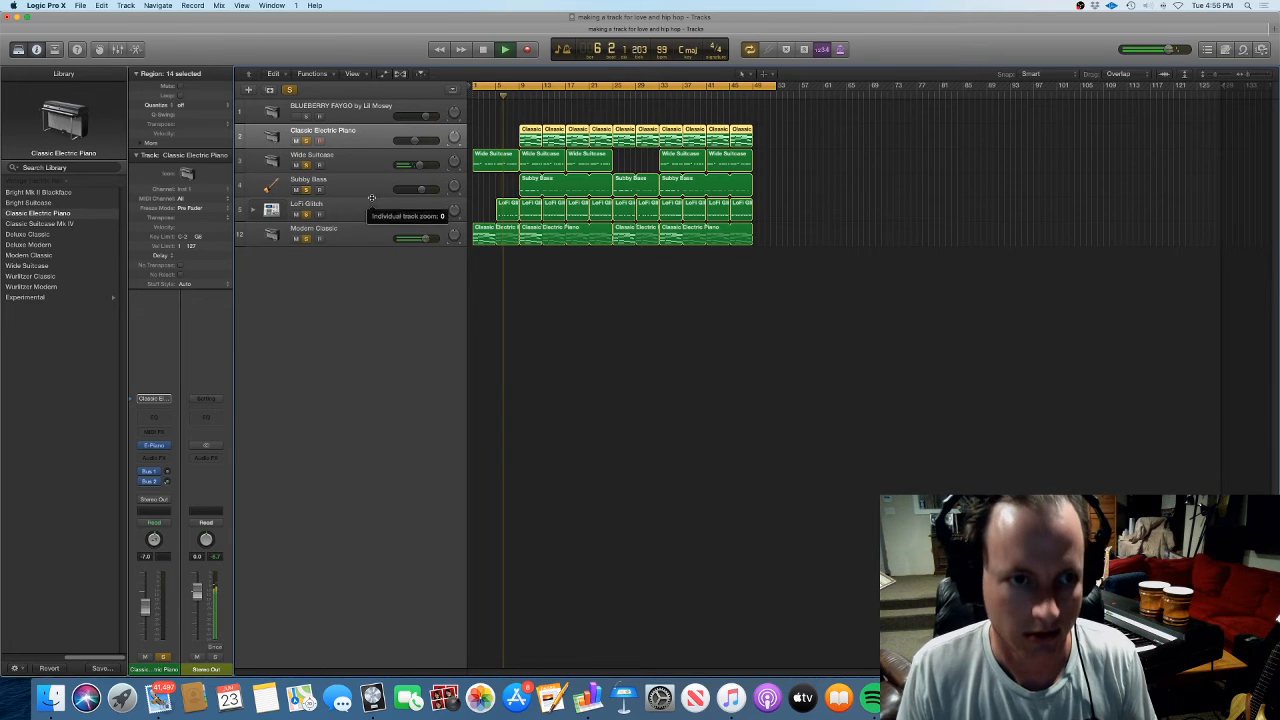
click(256, 211)
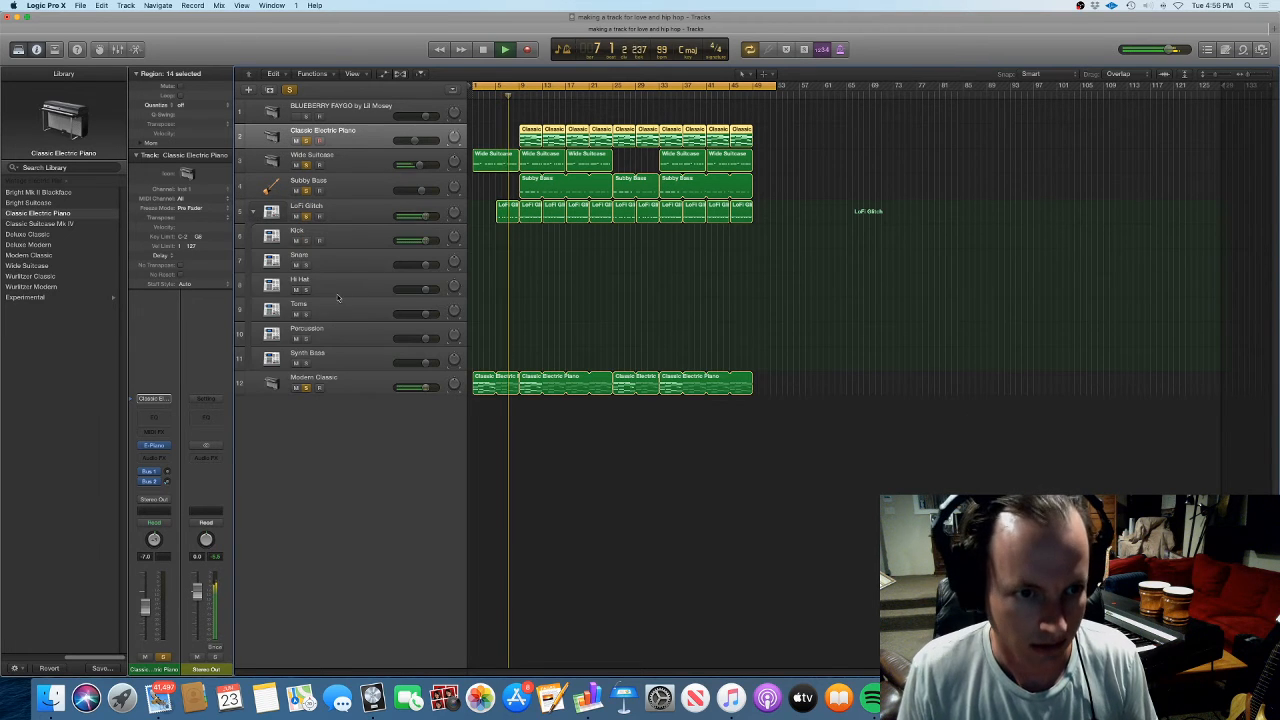
click(345, 262)
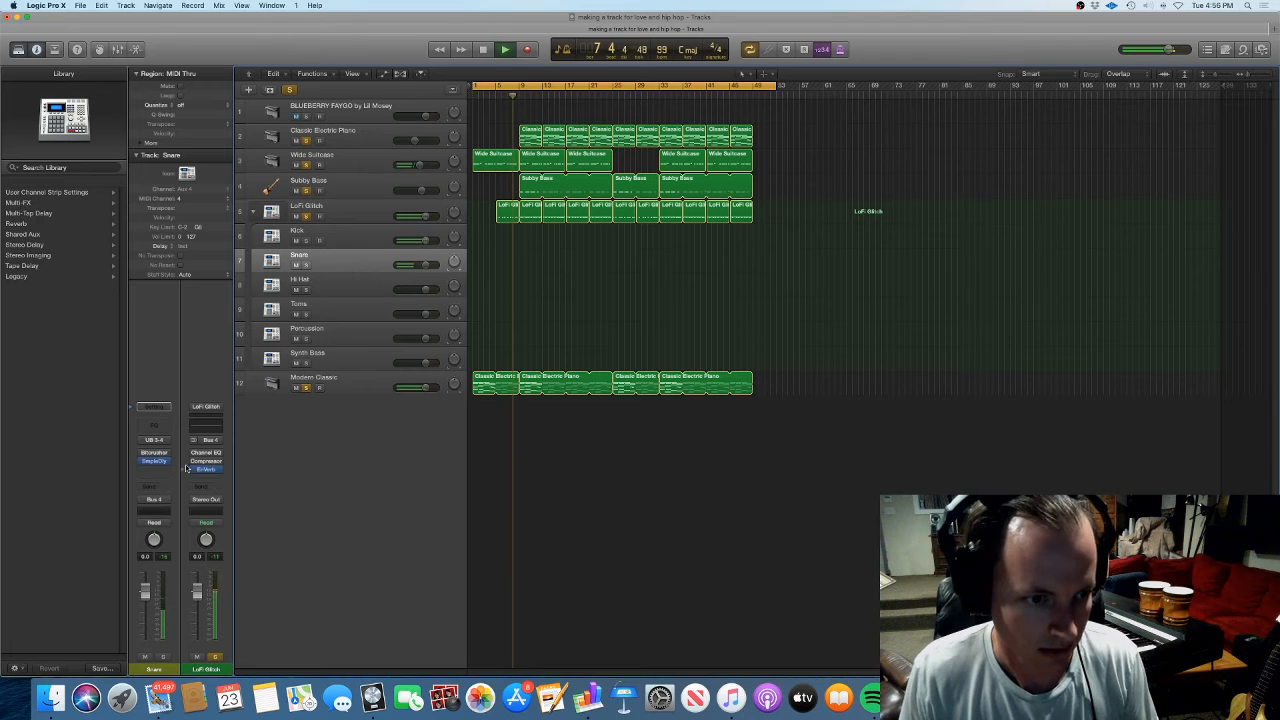
click(153, 487)
mouse_move(162, 530)
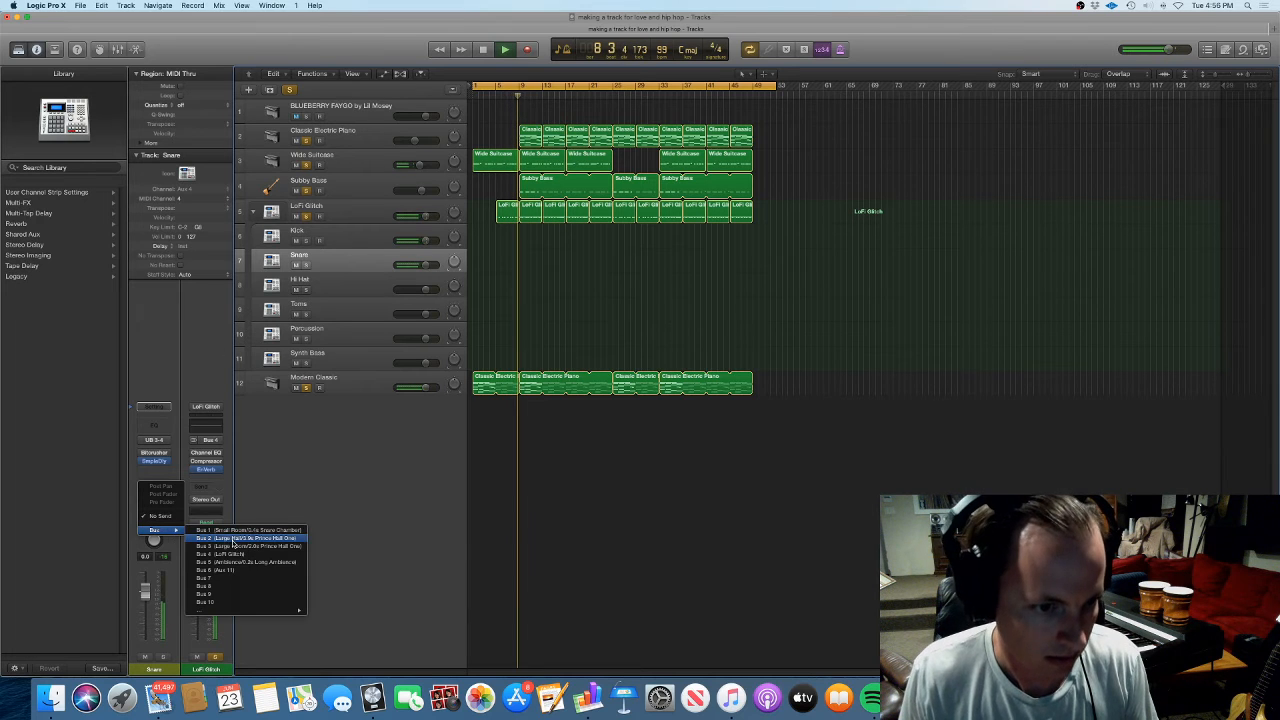
click(233, 540)
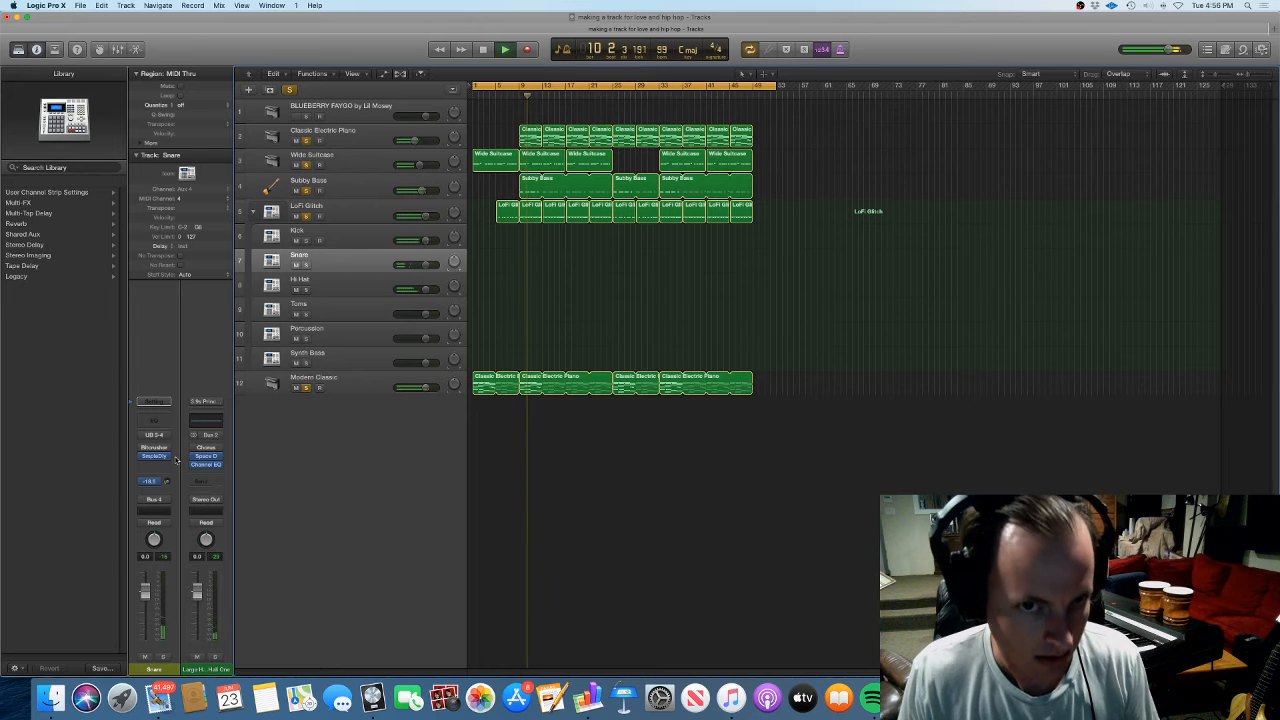
Add a Bus 2 Large Hall reverb send to the Hi Hat and turn up its send level slightly
click(395, 292)
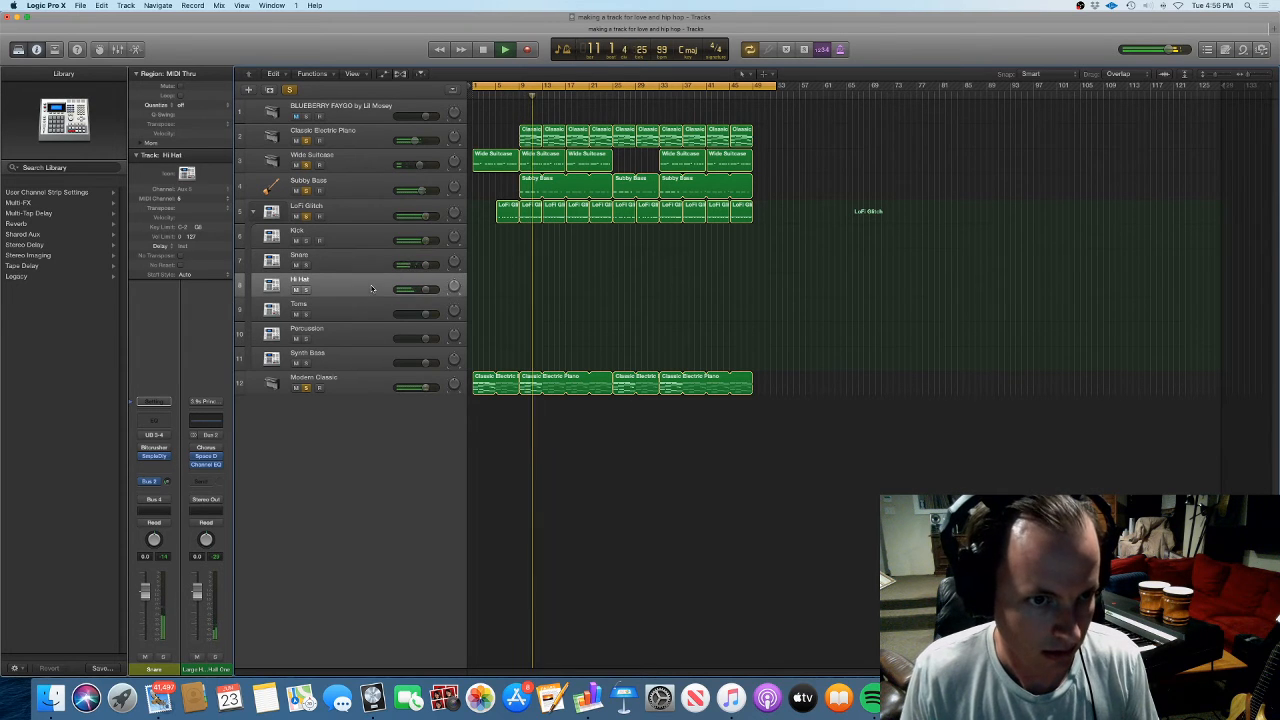
click(152, 487)
mouse_move(163, 530)
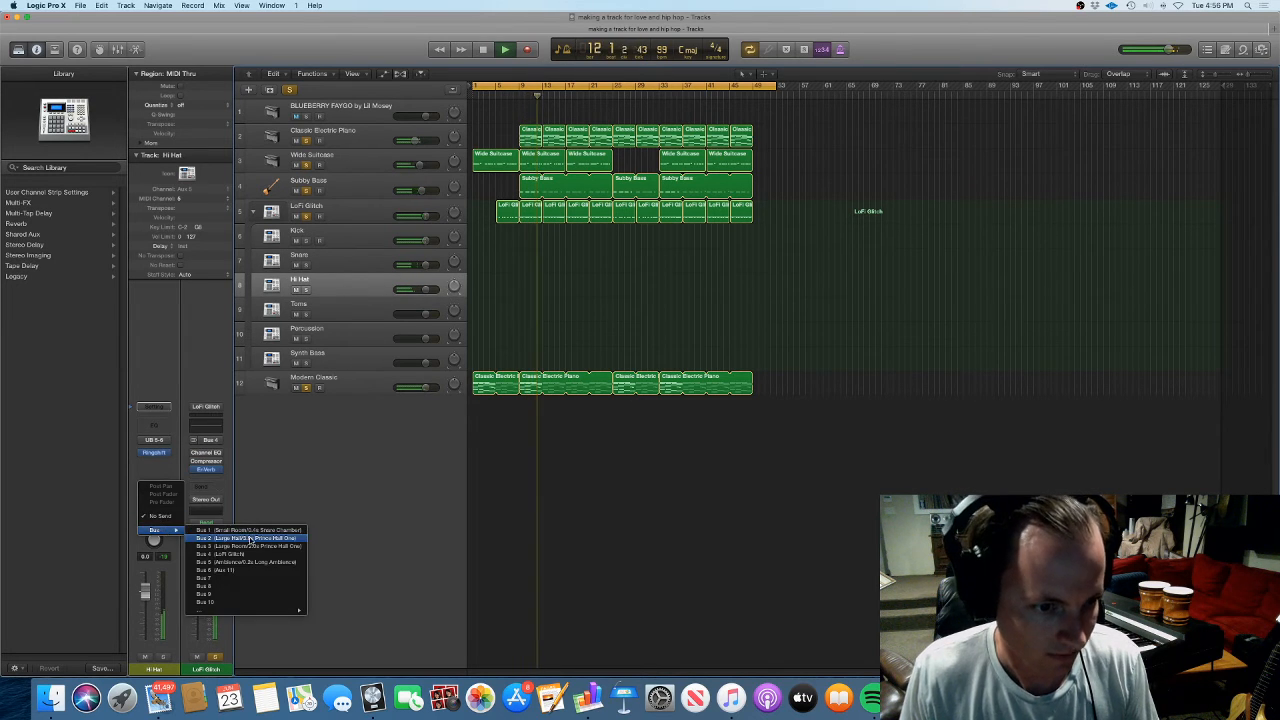
click(235, 538)
drag(170, 481, 176, 463)
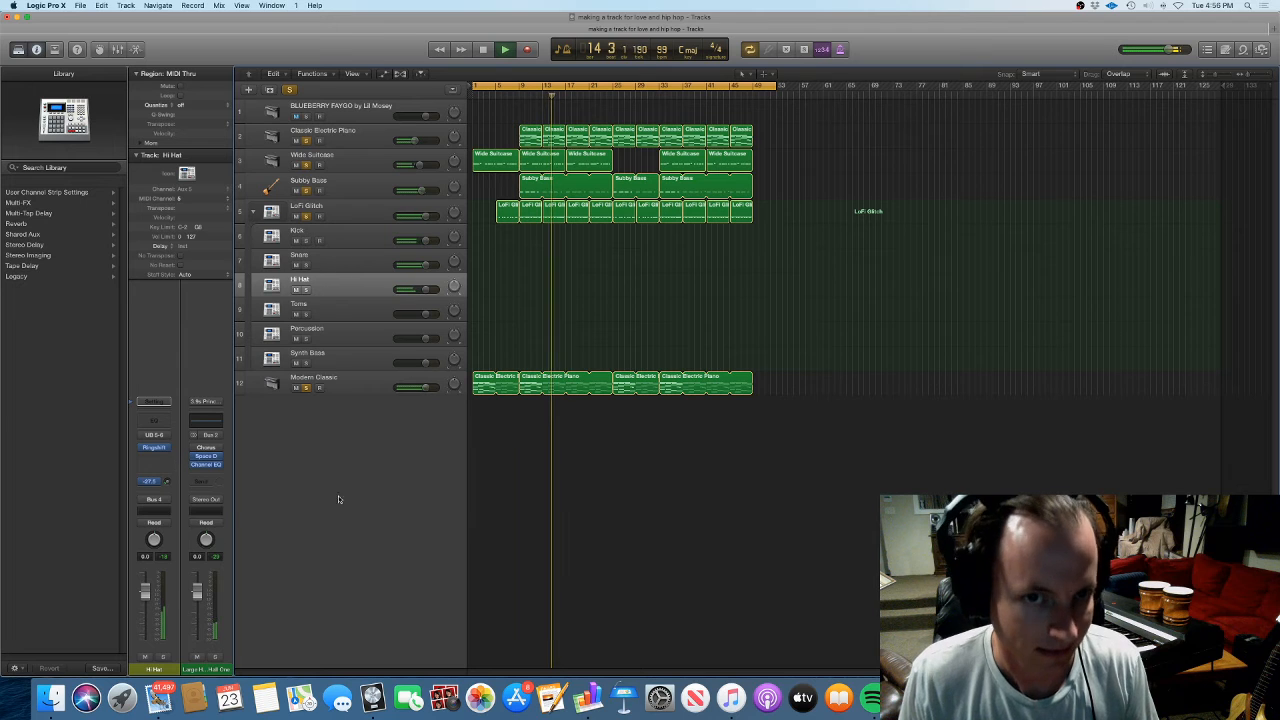
Check the Subby Bass and Wide Suitcase channel strips during playback
click(379, 183)
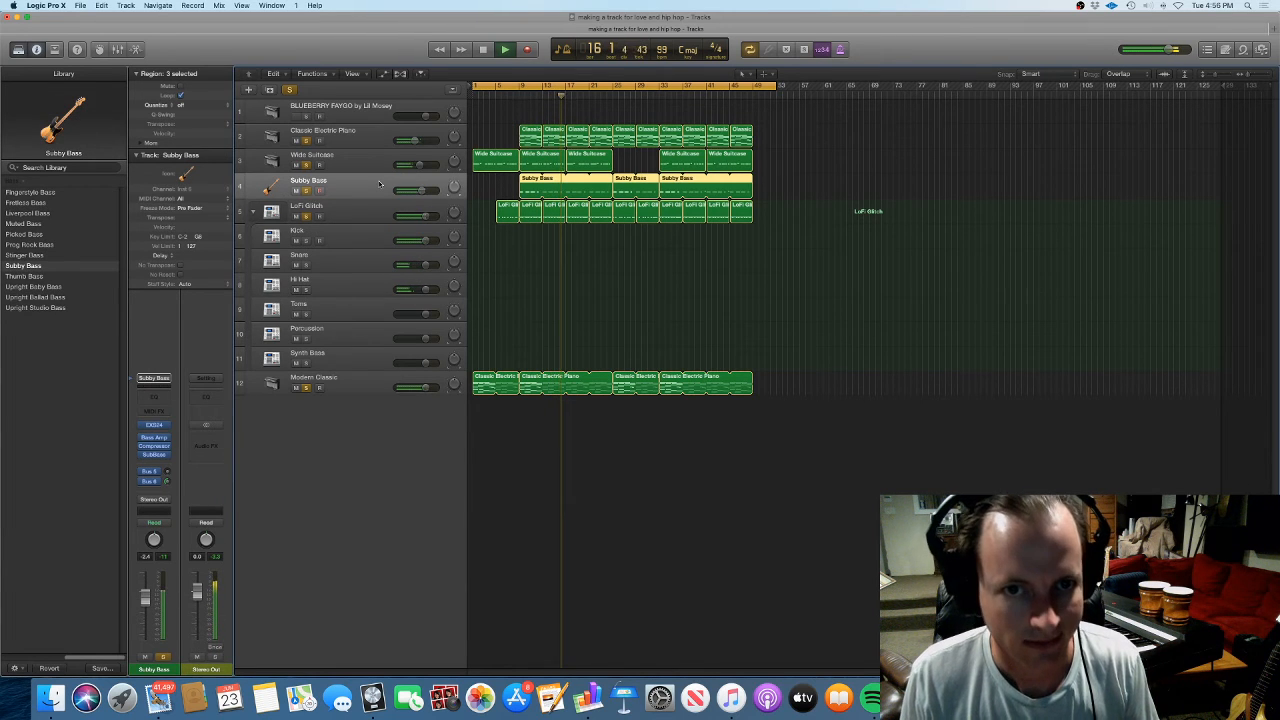
click(357, 155)
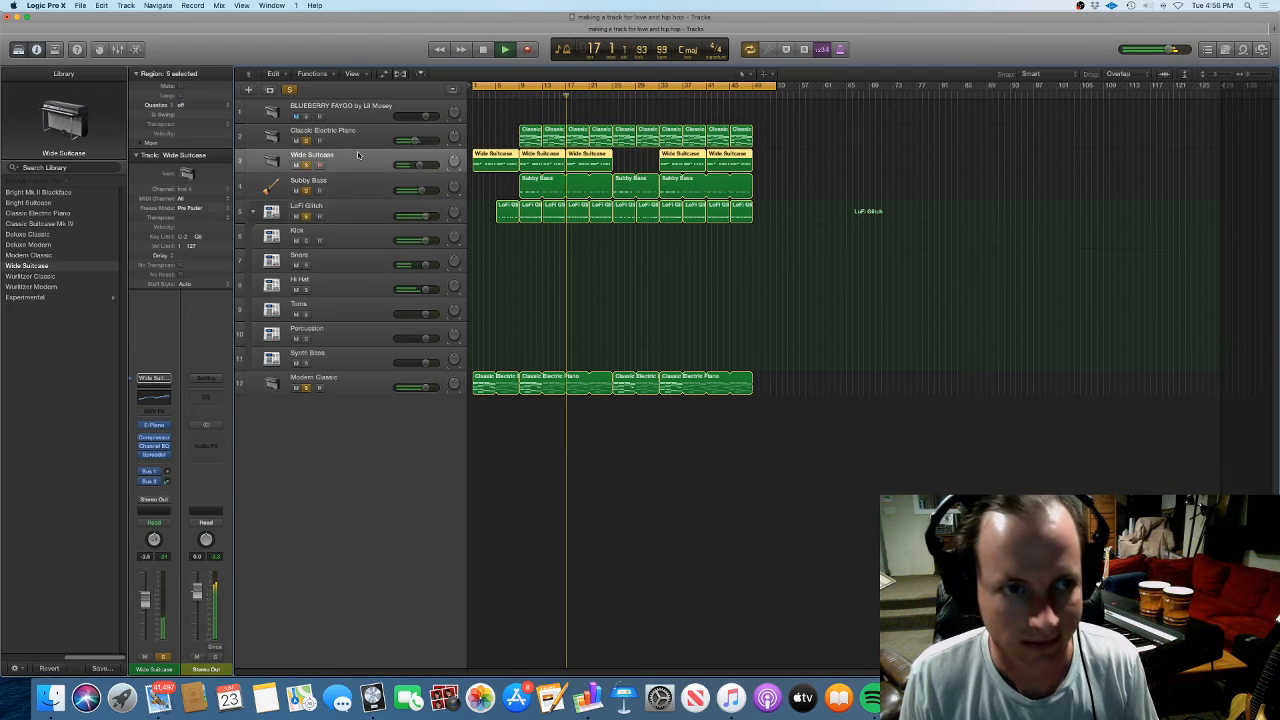